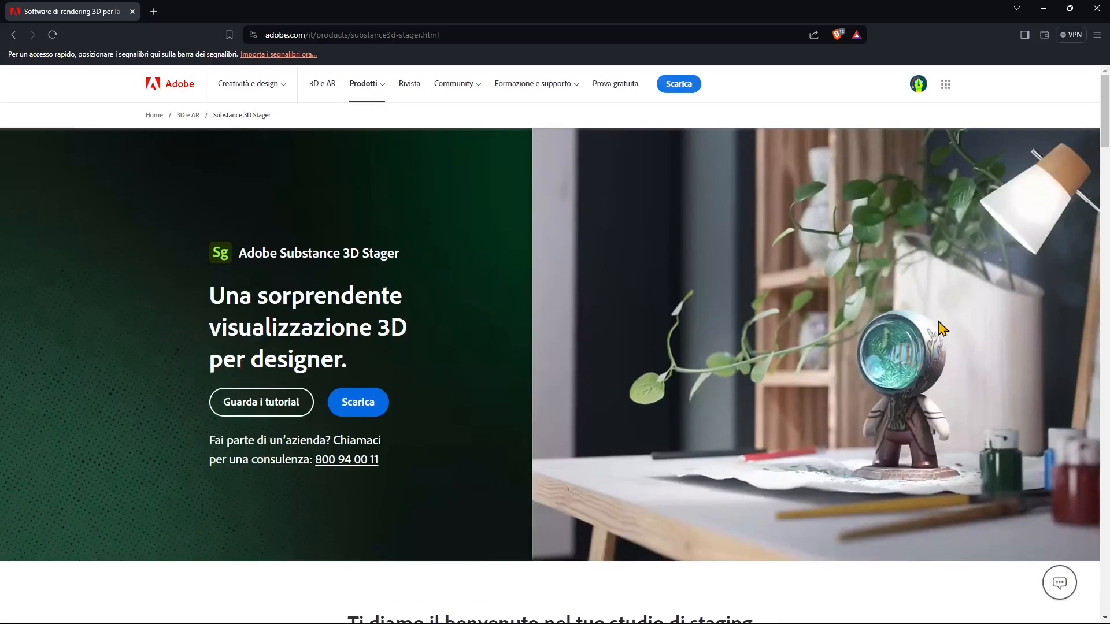
{"action": "scroll", "coordinate": [634, 348], "scroll_direction": "down", "scroll_amount": 4}
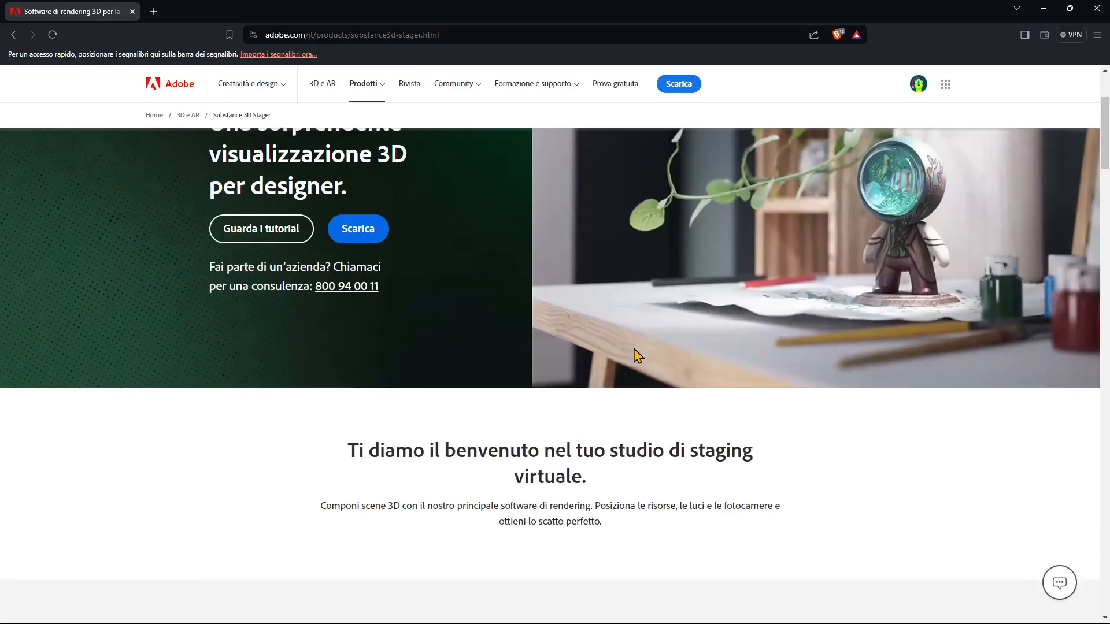
{"action": "scroll", "coordinate": [636, 354], "scroll_direction": "up", "scroll_amount": 4}
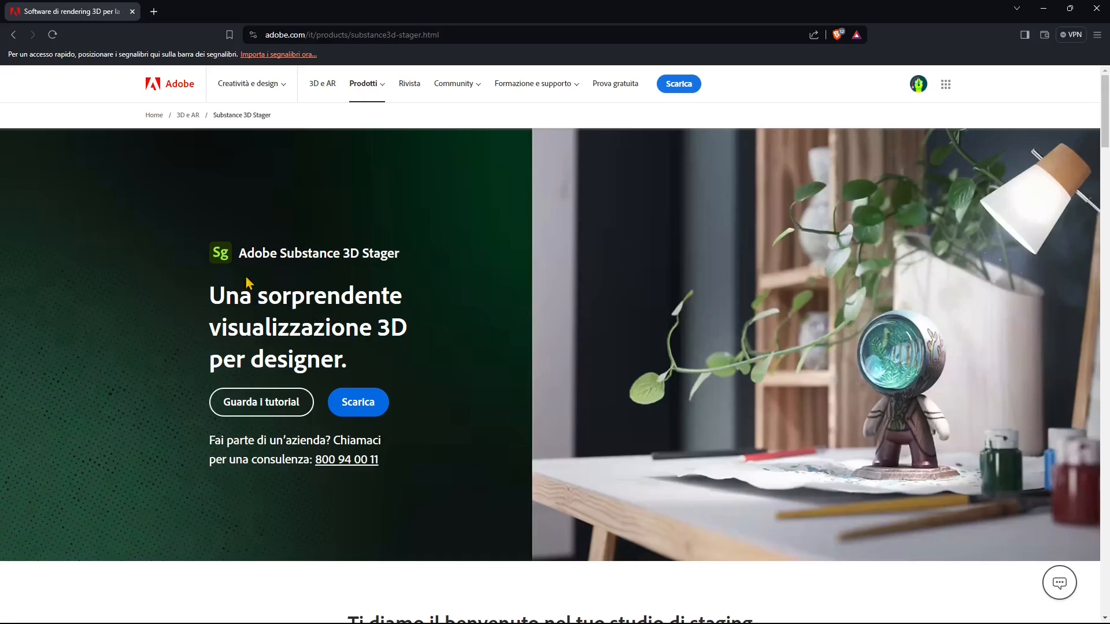
{"action": "left_click_drag", "start_coordinate": [240, 255], "coordinate": [358, 256]}
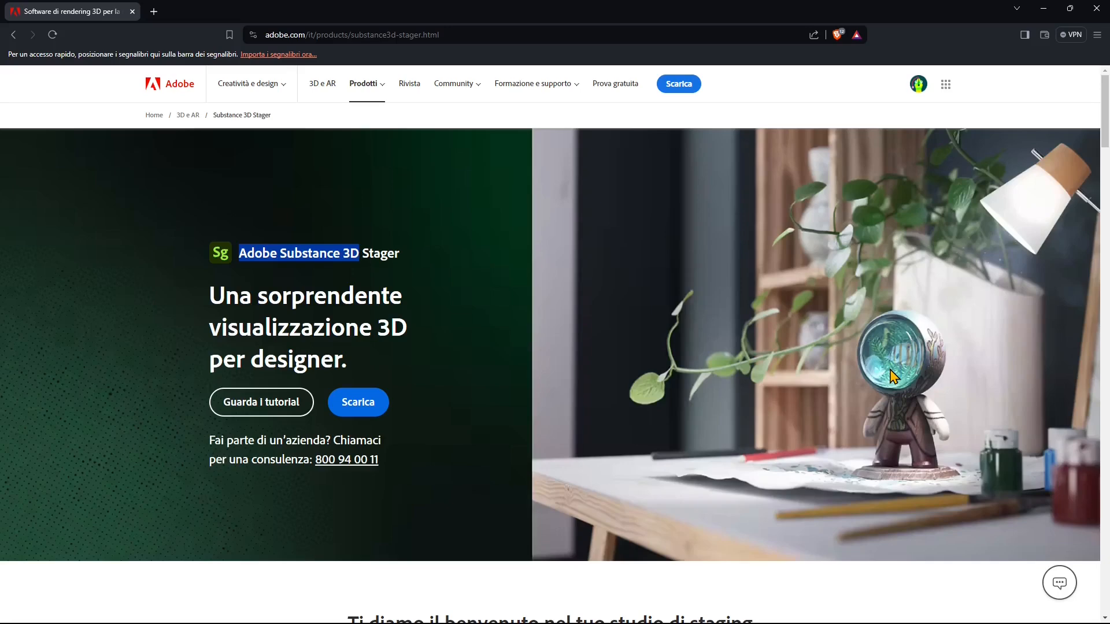
Step: Duplicate the Substance 3D Stager page's browser tab and search Google for "blender" in the copy
{"action": "right_click", "coordinate": [110, 12]}
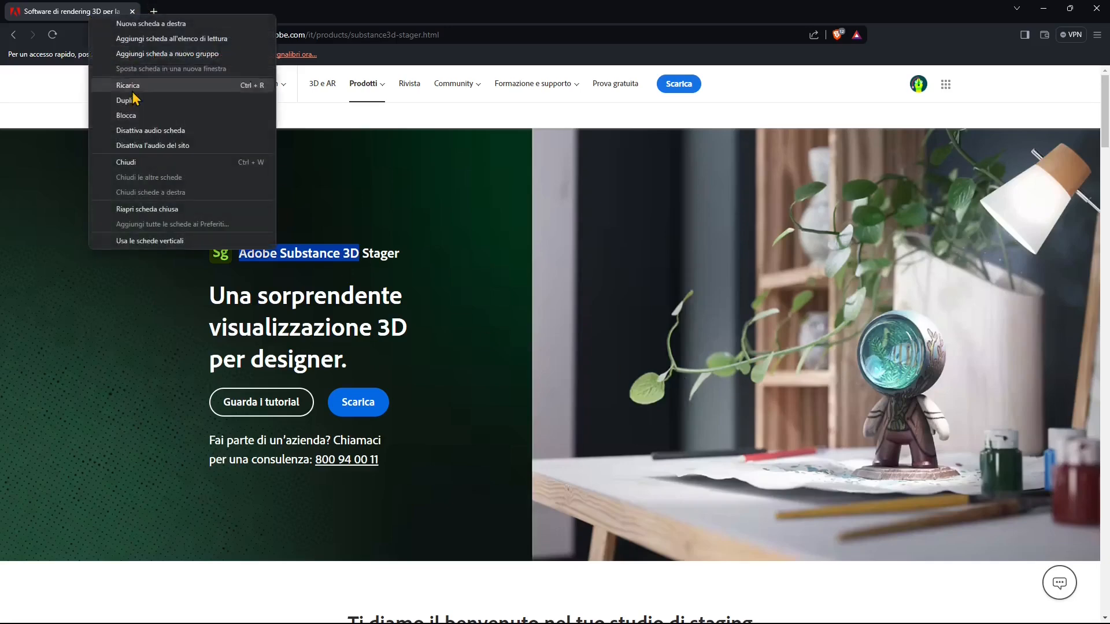
{"action": "left_click", "coordinate": [119, 96]}
{"action": "left_click", "coordinate": [285, 35]}
{"action": "type", "text": "beln"}
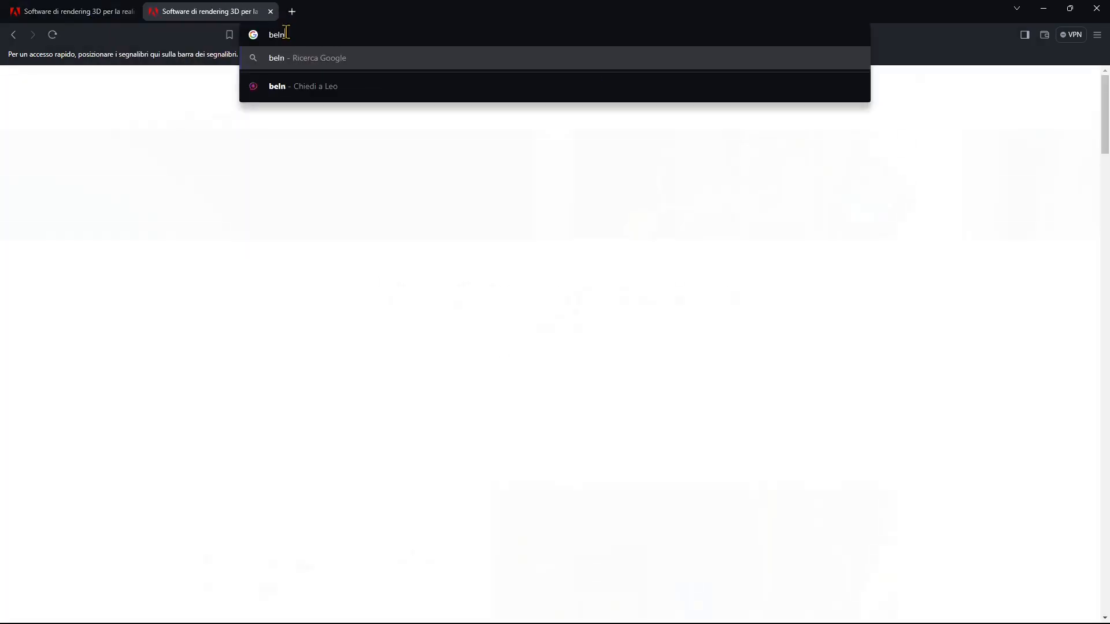
{"action": "key", "text": "BackSpace"}
{"action": "key", "text": "BackSpace"}
{"action": "type", "text": "lender"}
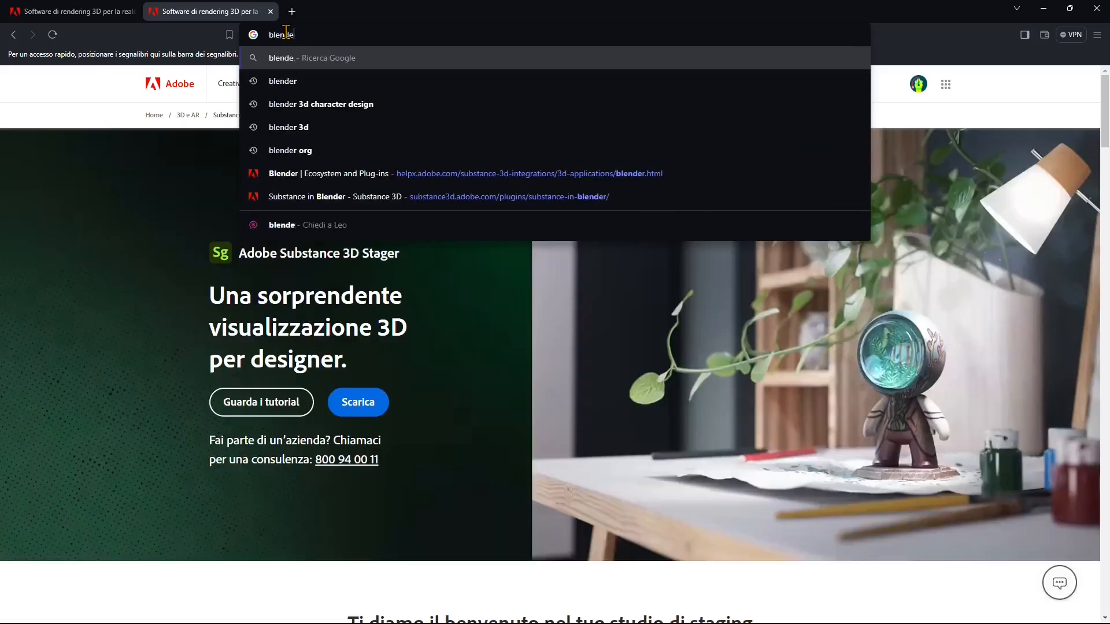
{"action": "key", "text": "Return"}
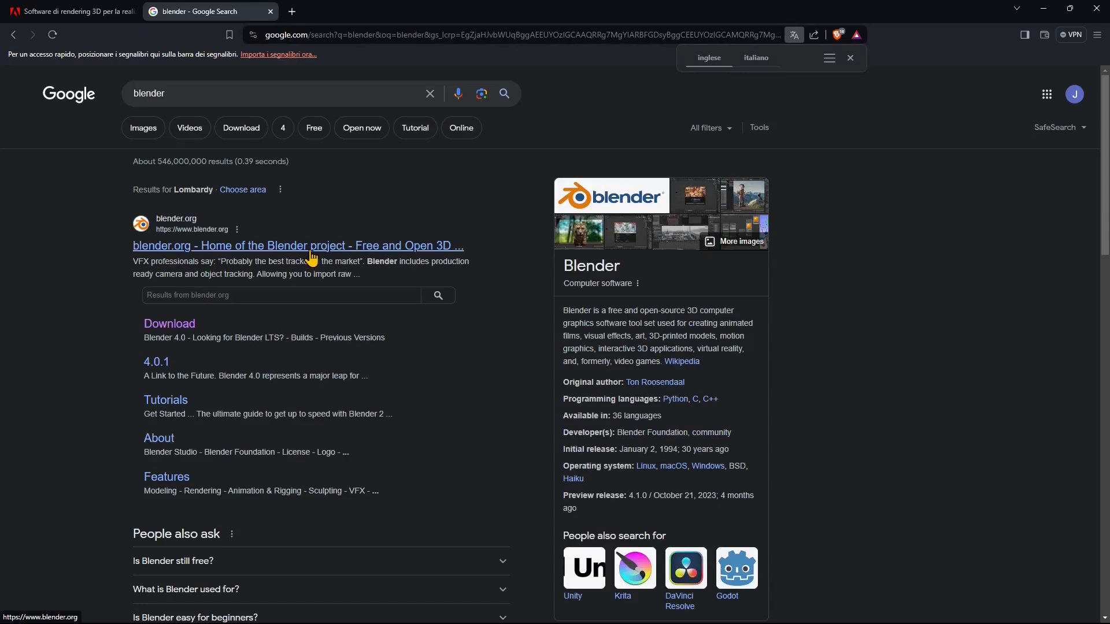
Step: Switch to Adobe Substance 3D Stager and create a new scene
{"action": "left_click", "coordinate": [1052, 10]}
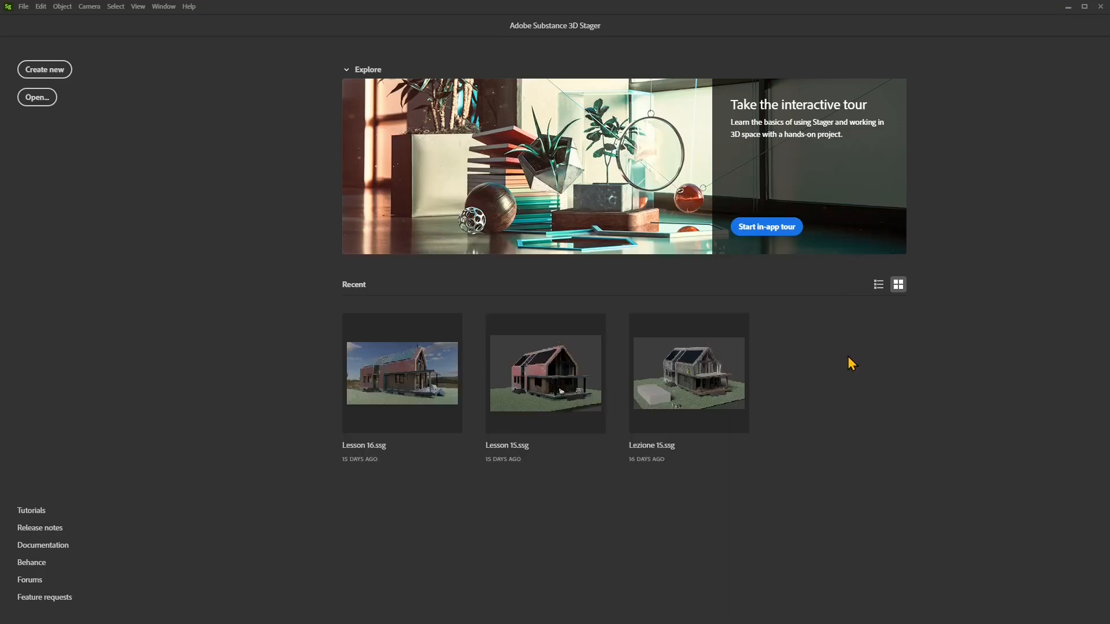
{"action": "left_click", "coordinate": [45, 70]}
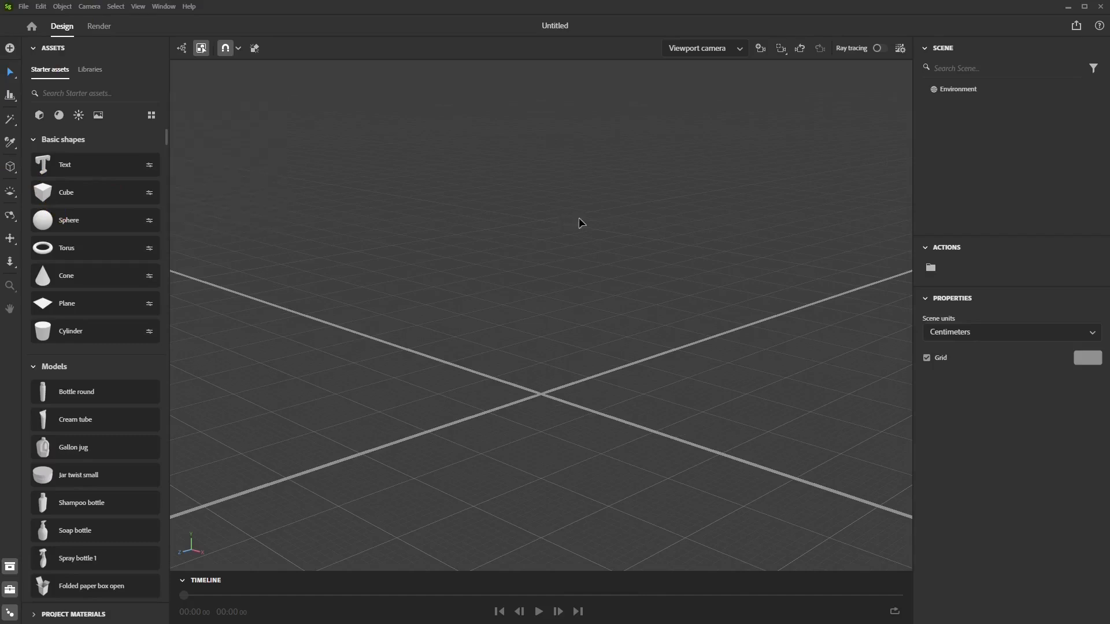
Step: Look through the starter assets and the libraries to see which basic shapes and models are available
{"action": "scroll", "coordinate": [105, 469], "scroll_direction": "down", "scroll_amount": 3}
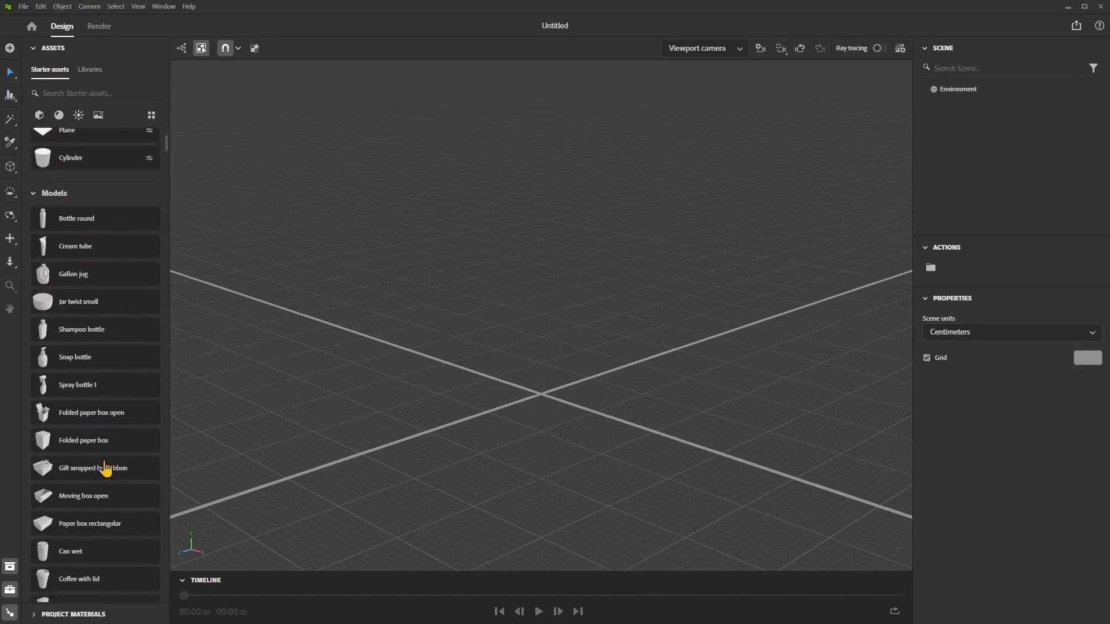
{"action": "scroll", "coordinate": [106, 468], "scroll_direction": "down", "scroll_amount": 2}
{"action": "scroll", "coordinate": [115, 461], "scroll_direction": "down", "scroll_amount": 5}
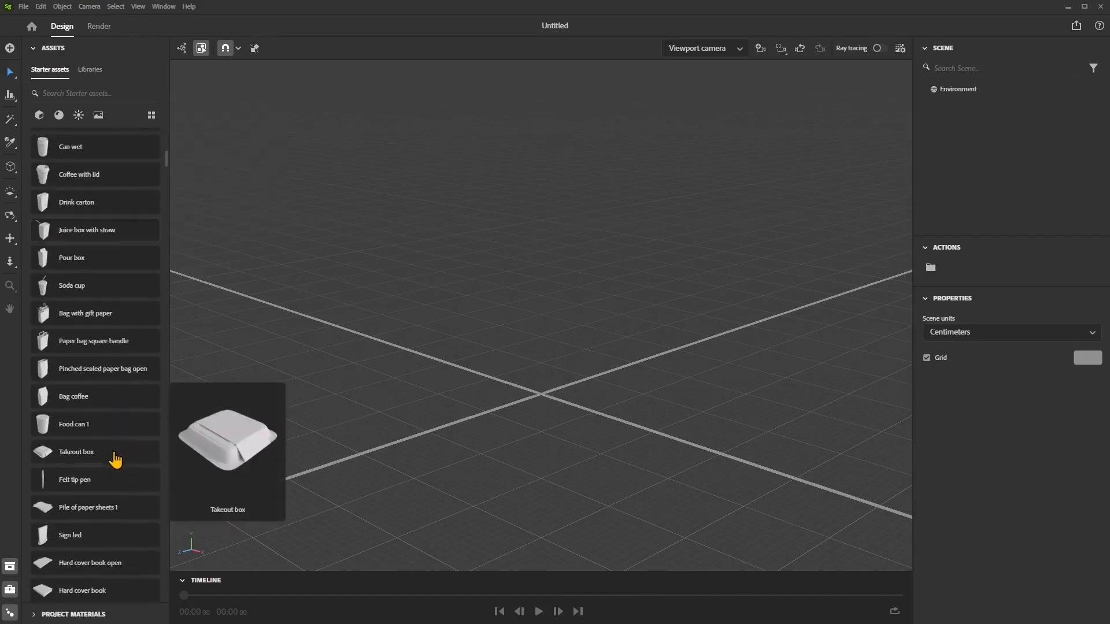
{"action": "scroll", "coordinate": [110, 456], "scroll_direction": "up", "scroll_amount": 10}
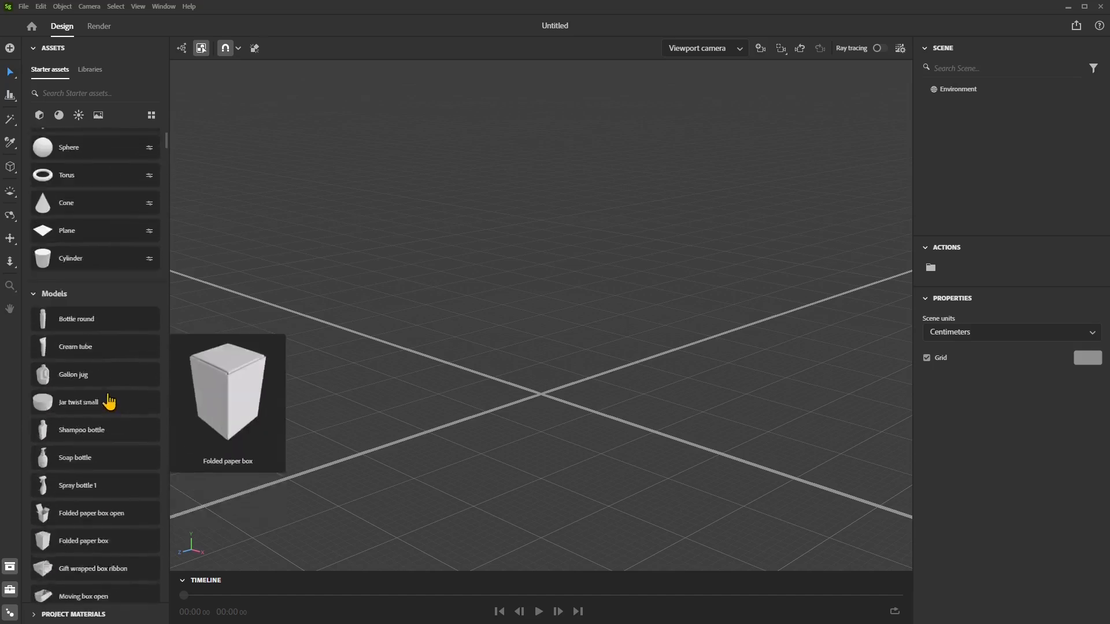
{"action": "left_click", "coordinate": [87, 70]}
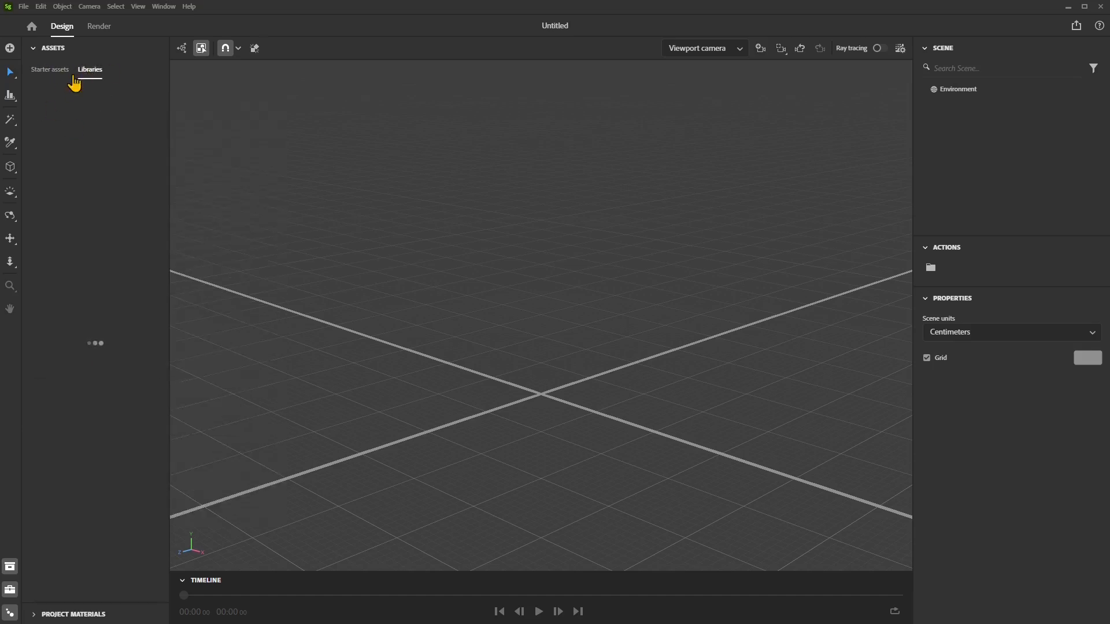
{"action": "left_click", "coordinate": [49, 70]}
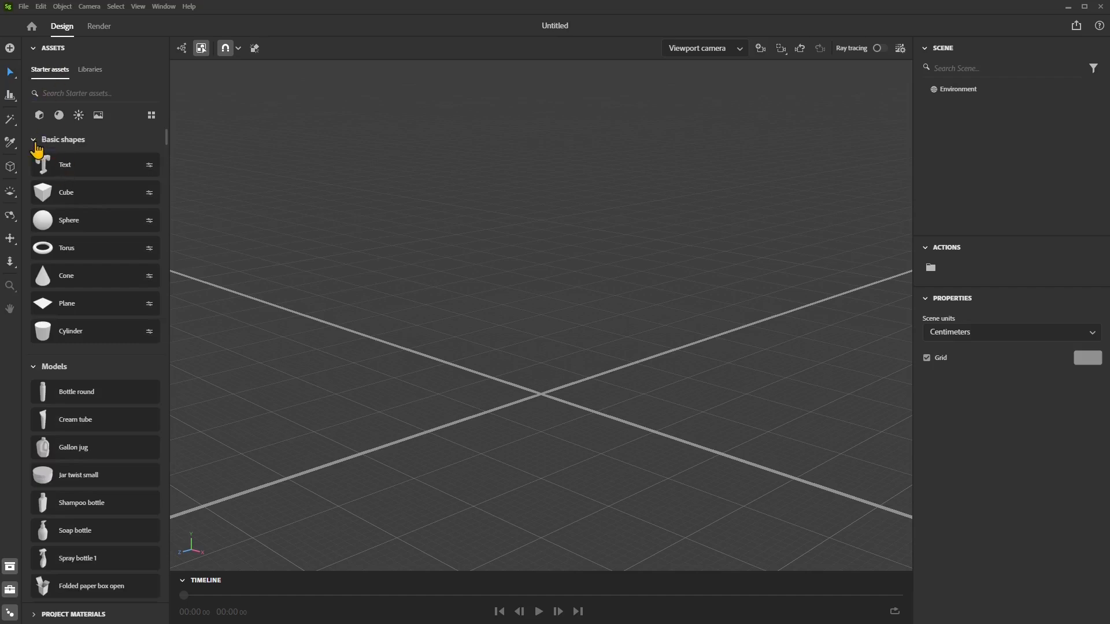
Step: Place a cube at the centre of the grid and set its height to 1 cm
{"action": "left_click_drag", "start_coordinate": [61, 199], "coordinate": [544, 397]}
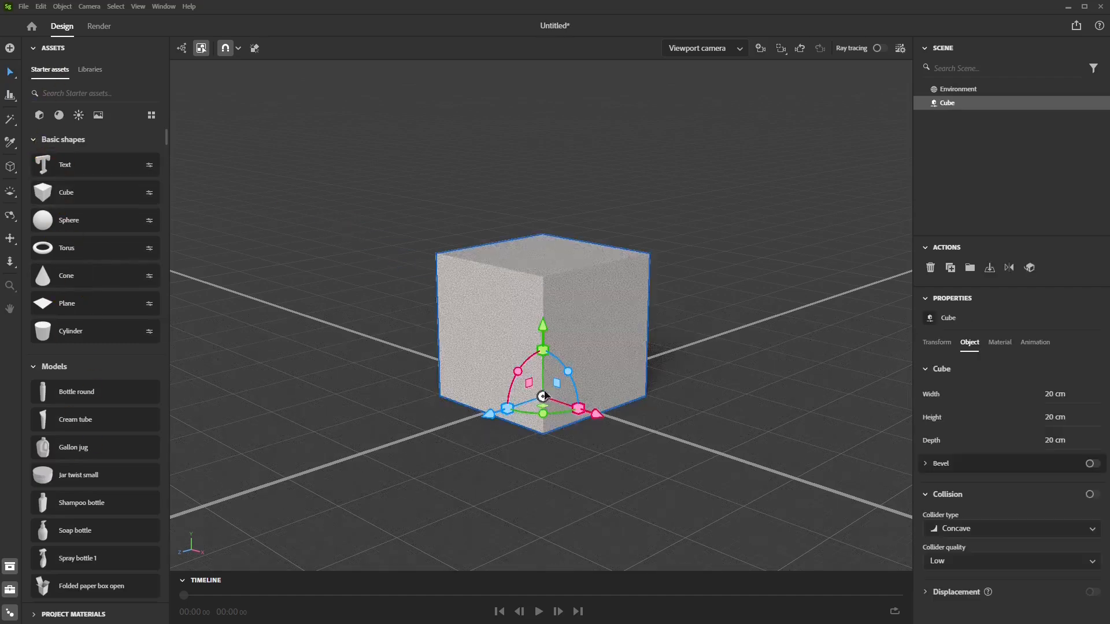
{"action": "left_click", "coordinate": [1051, 420]}
{"action": "type", "text": "1"}
{"action": "key", "text": "Return"}
Step: Scale the flattened cube up uniformly
{"action": "scroll", "coordinate": [553, 459], "scroll_direction": "up", "scroll_amount": 3}
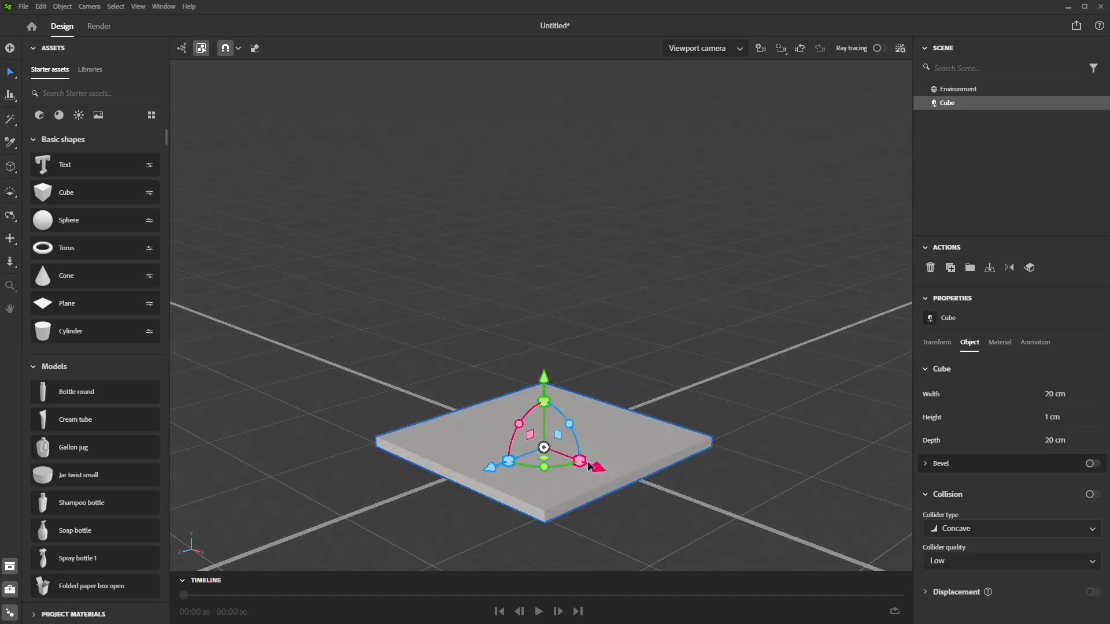
{"action": "middle_click_drag", "start_coordinate": [571, 449], "coordinate": [552, 374]}
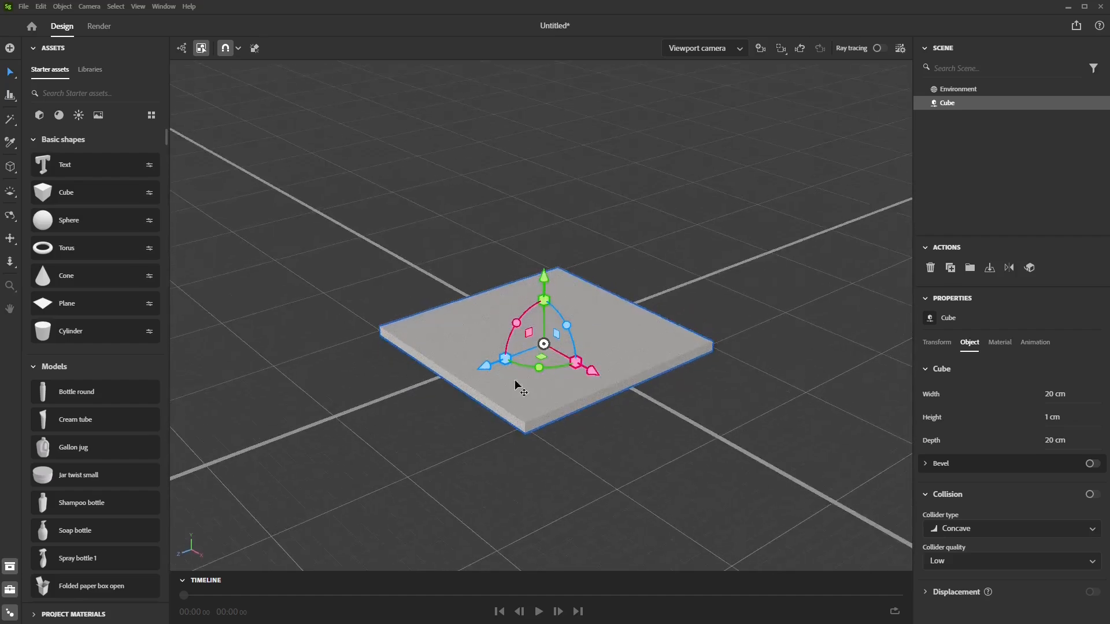
{"action": "left_click_drag", "start_coordinate": [506, 360], "coordinate": [492, 369], "text": "shift"}
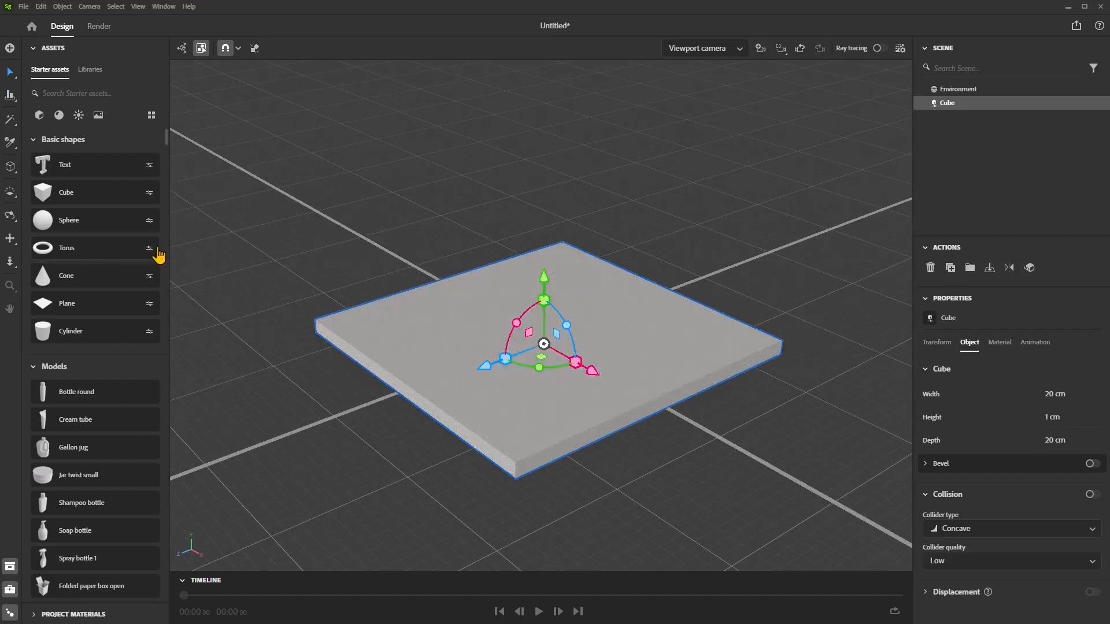
{"action": "scroll", "coordinate": [118, 475], "scroll_direction": "down", "scroll_amount": 2}
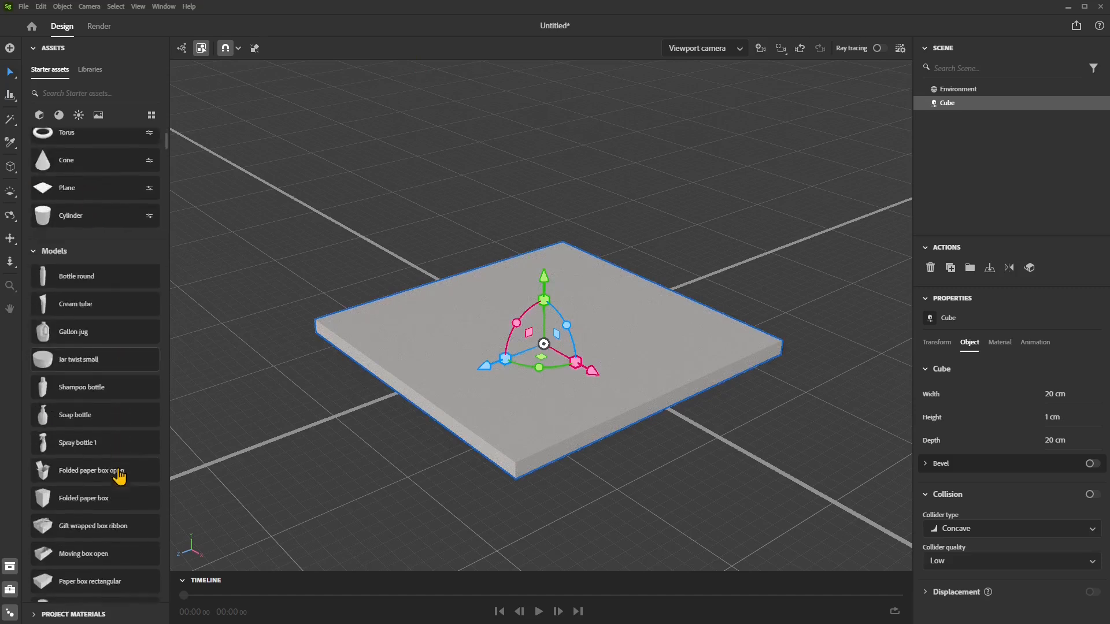
{"action": "scroll", "coordinate": [118, 475], "scroll_direction": "down", "scroll_amount": 10}
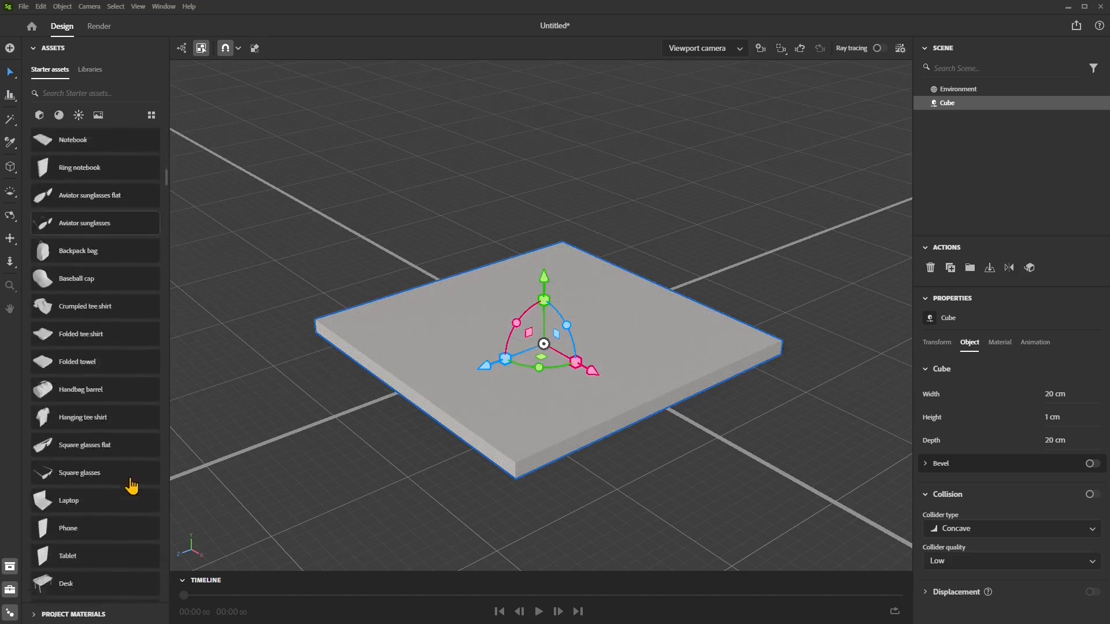
{"action": "scroll", "coordinate": [128, 480], "scroll_direction": "down", "scroll_amount": 8}
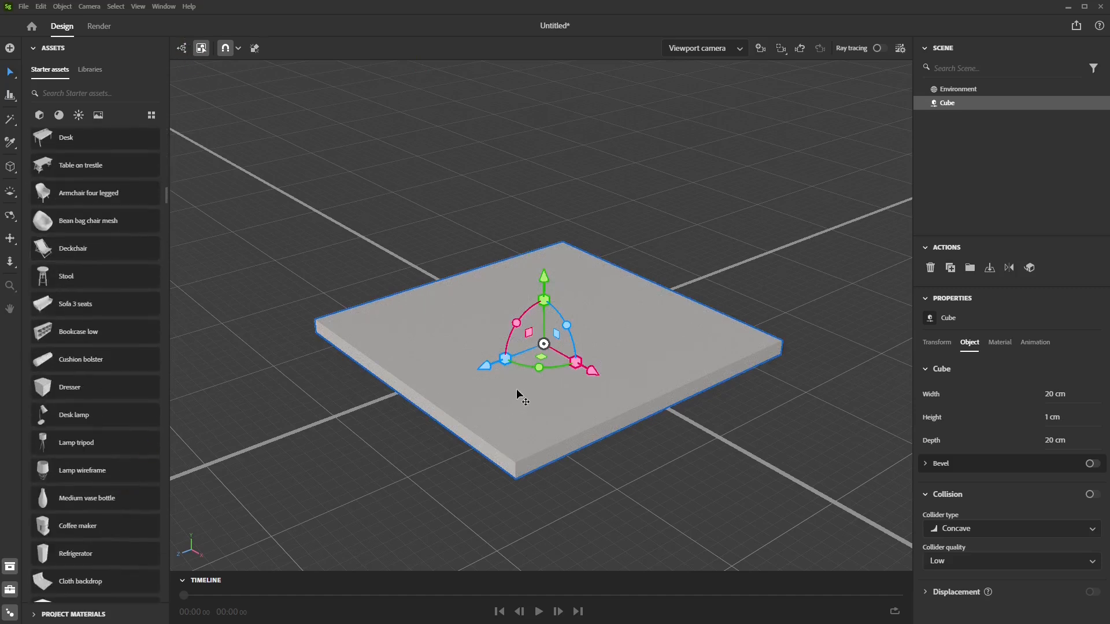
{"action": "scroll", "coordinate": [517, 395], "scroll_direction": "down", "scroll_amount": 5}
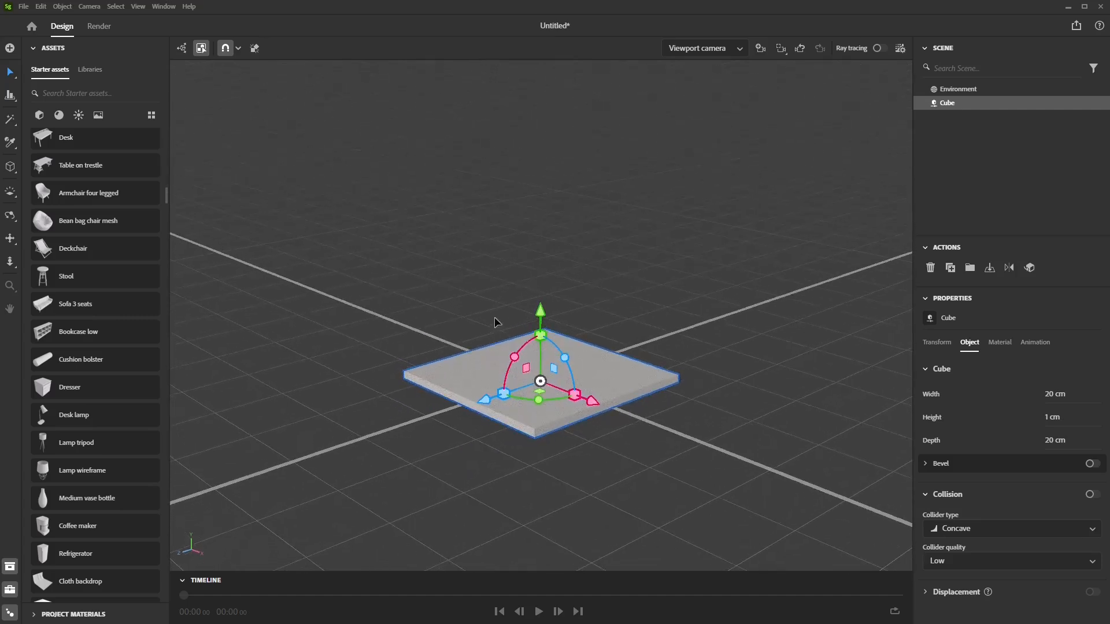
Step: Examine the file formats offered for exporting the scene, leaving without exporting
{"action": "left_click", "coordinate": [26, 6]}
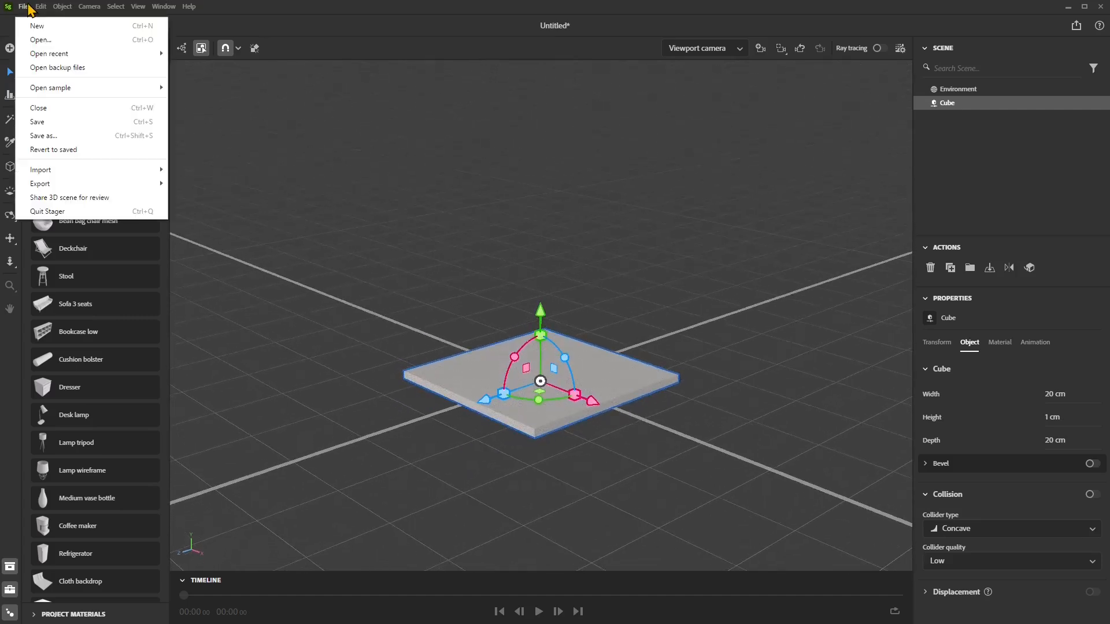
{"action": "mouse_move", "coordinate": [62, 172]}
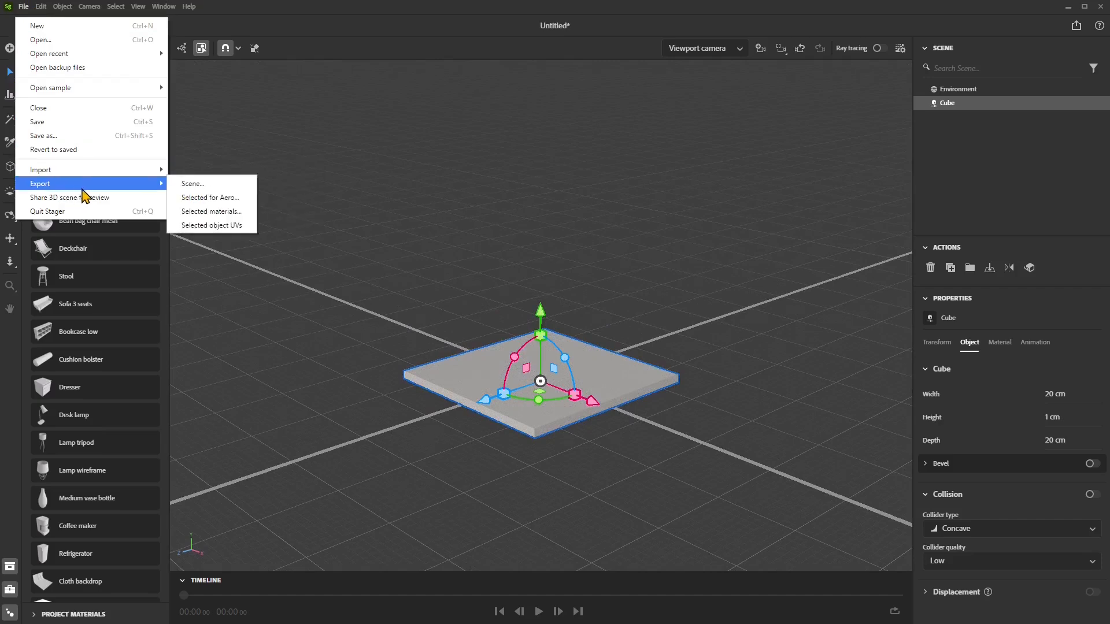
{"action": "left_click", "coordinate": [193, 184]}
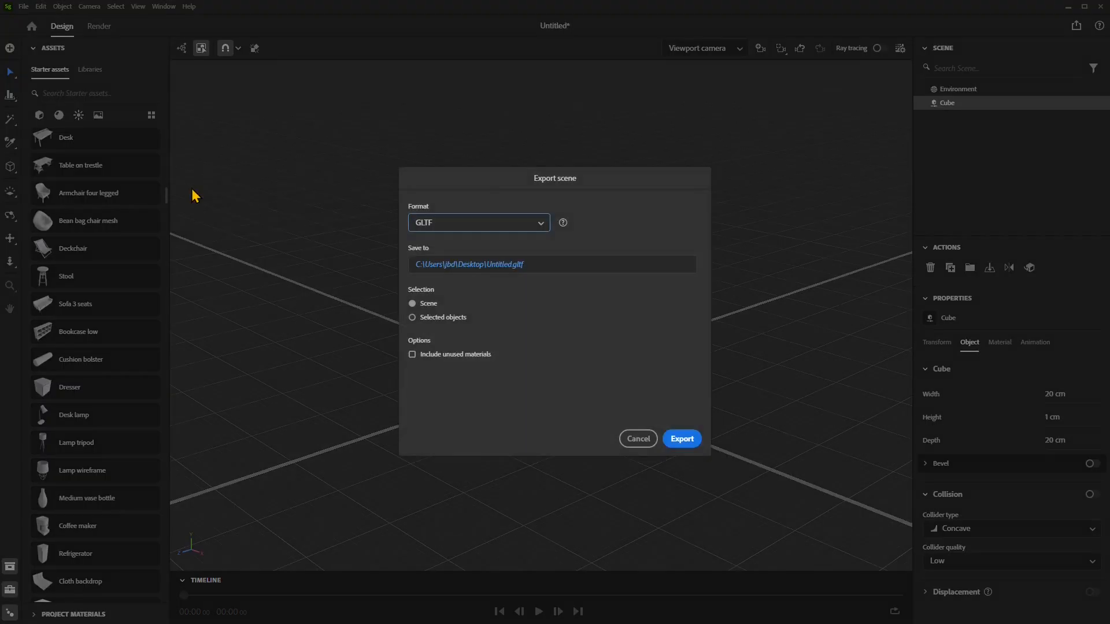
{"action": "left_click", "coordinate": [442, 229]}
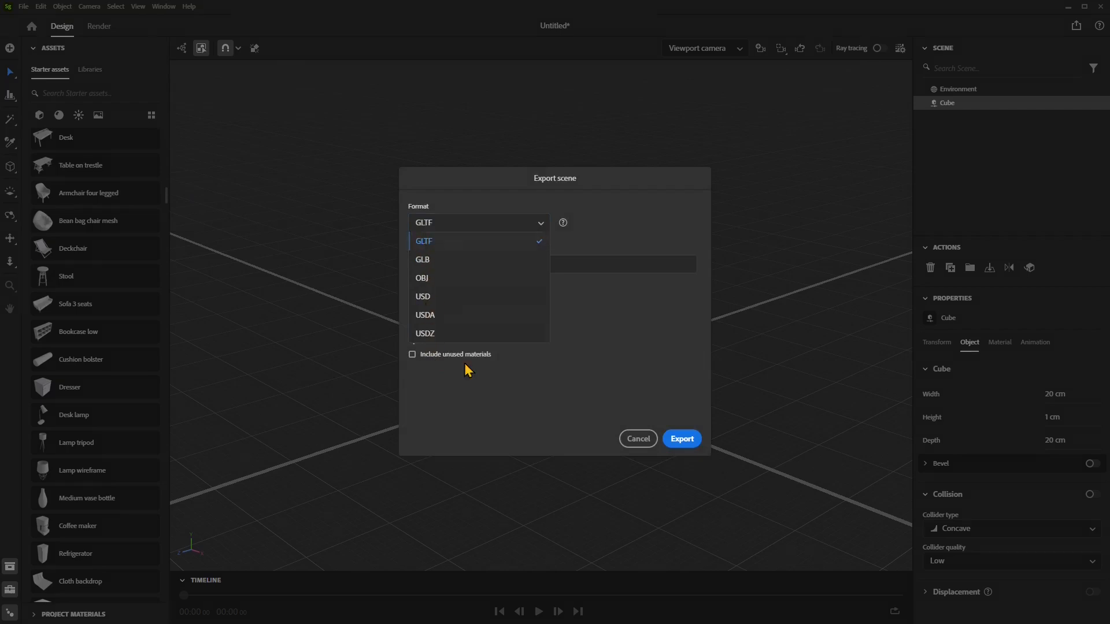
{"action": "left_click", "coordinate": [638, 439]}
Step: Examine the file types supported for importing a 3D model, leaving without importing anything
{"action": "left_click", "coordinate": [23, 6]}
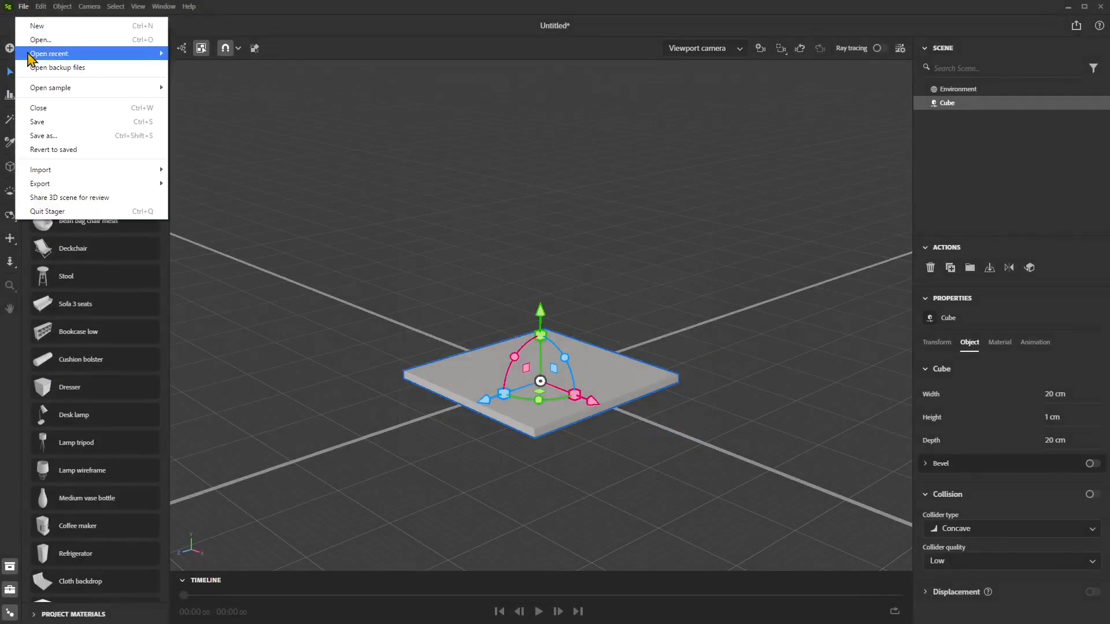
{"action": "mouse_move", "coordinate": [65, 186]}
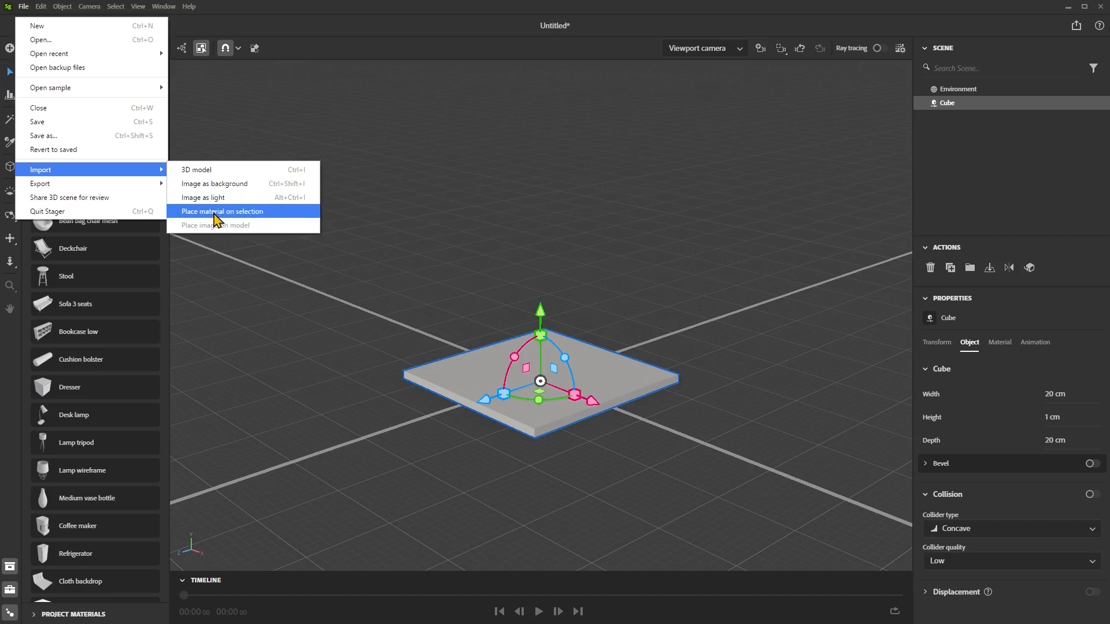
{"action": "left_click", "coordinate": [197, 172]}
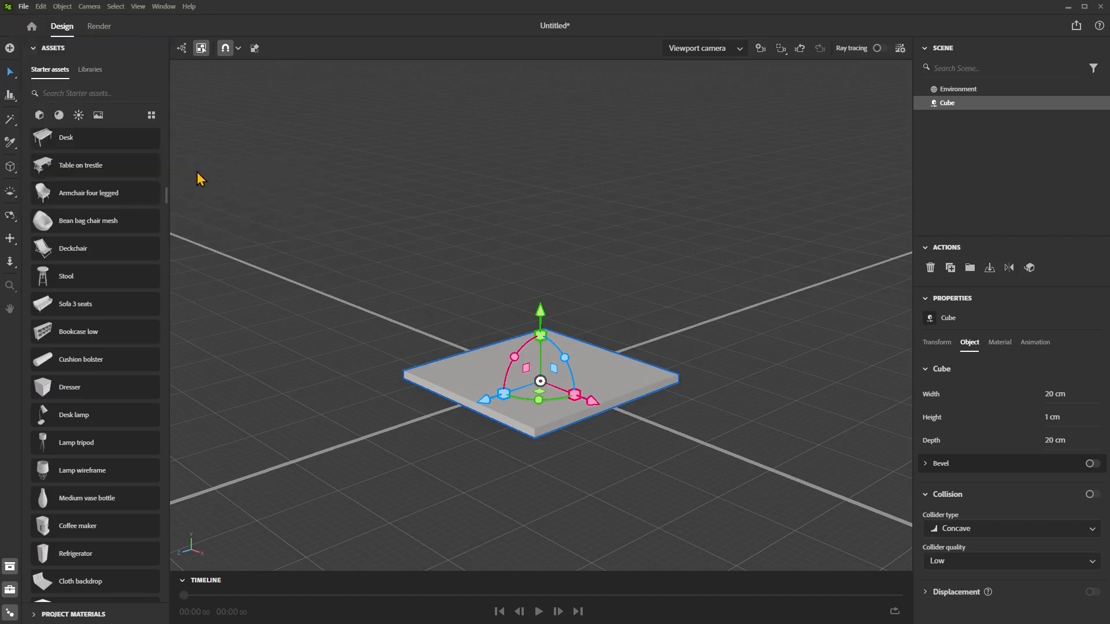
{"action": "left_click", "coordinate": [686, 493]}
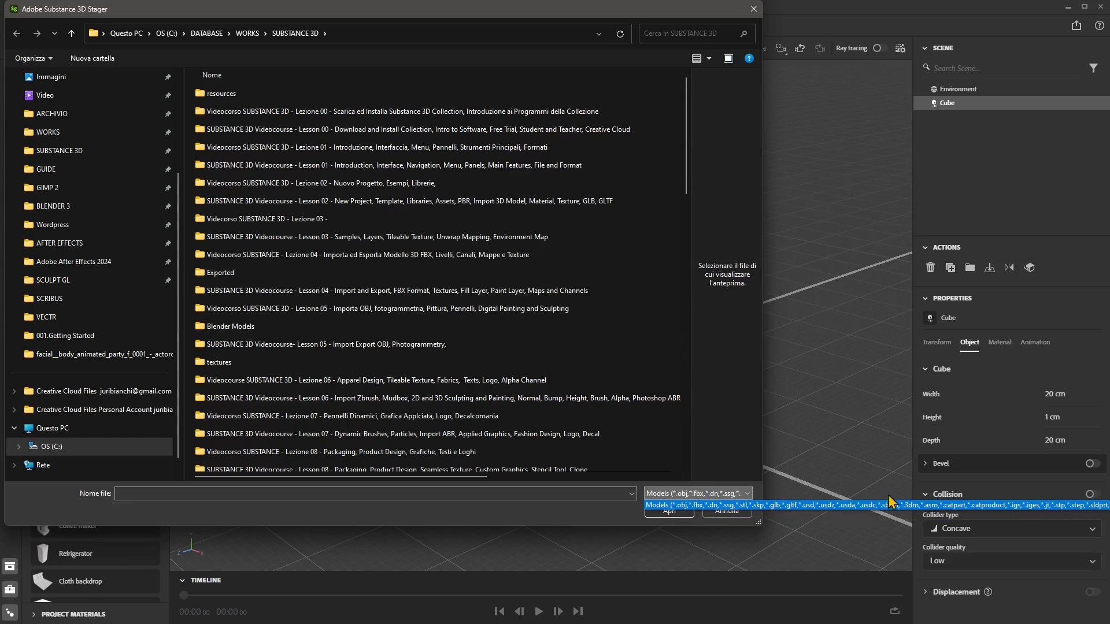
{"action": "left_click", "coordinate": [732, 514]}
{"action": "left_click", "coordinate": [728, 513]}
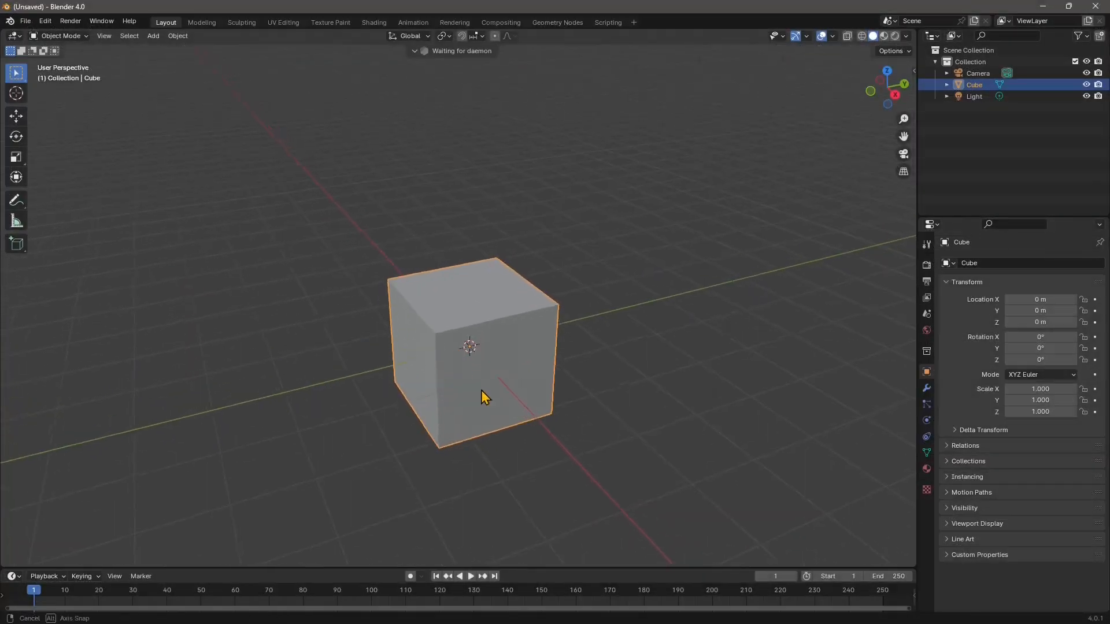
Step: Switch to Blender and add a Monkey mesh to the default scene
{"action": "middle_click_drag", "start_coordinate": [484, 398], "coordinate": [486, 302]}
{"action": "left_click", "coordinate": [161, 37]}
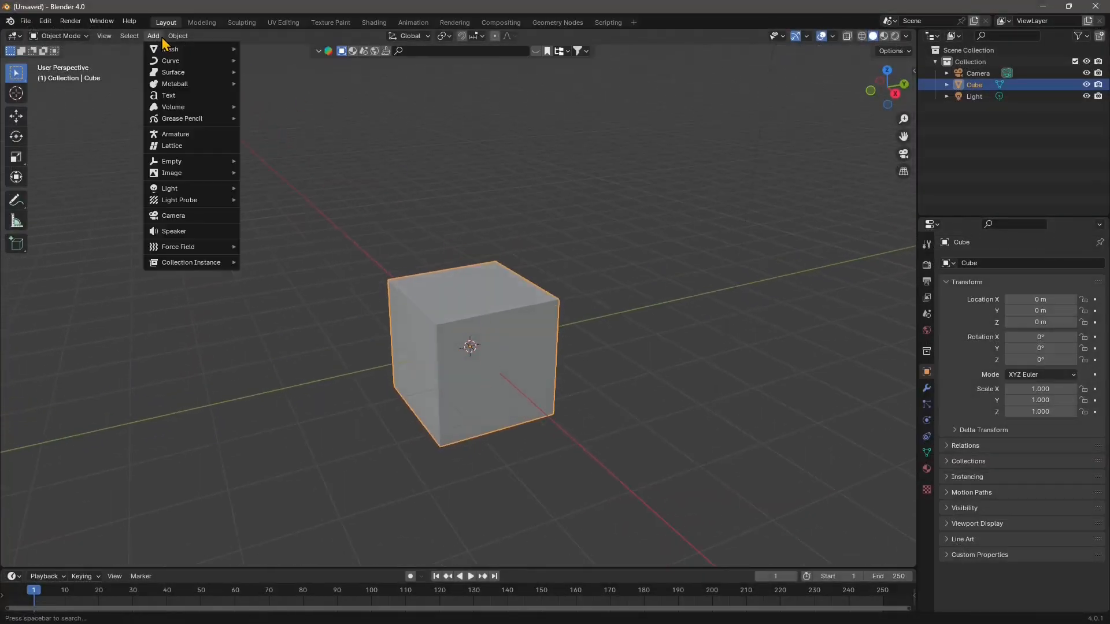
{"action": "mouse_move", "coordinate": [165, 50]}
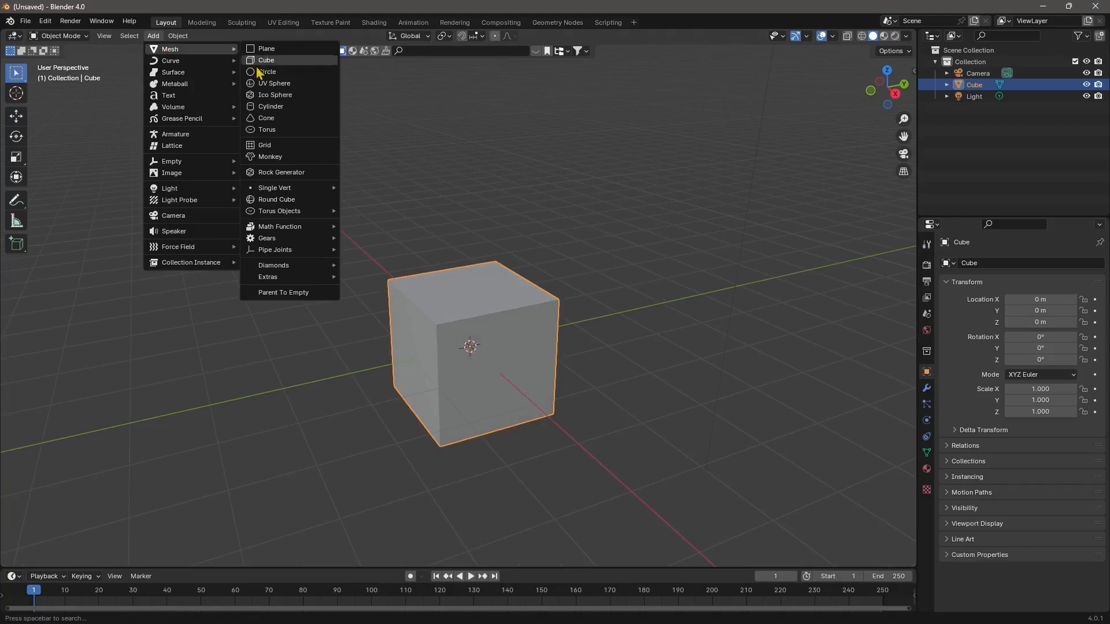
{"action": "left_click", "coordinate": [268, 158]}
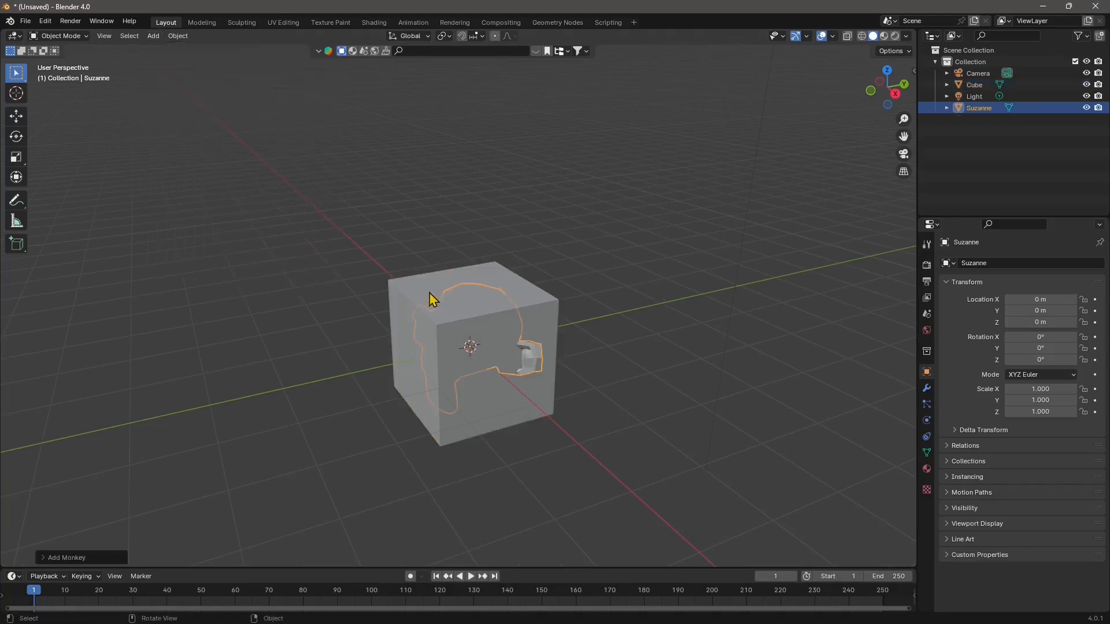
Step: Move the monkey head straight up along the Z axis and delete the default cube
{"action": "left_click", "coordinate": [13, 119]}
{"action": "left_click_drag", "start_coordinate": [473, 309], "coordinate": [472, 221]}
{"action": "left_click", "coordinate": [445, 367]}
{"action": "key", "text": "Delete"}
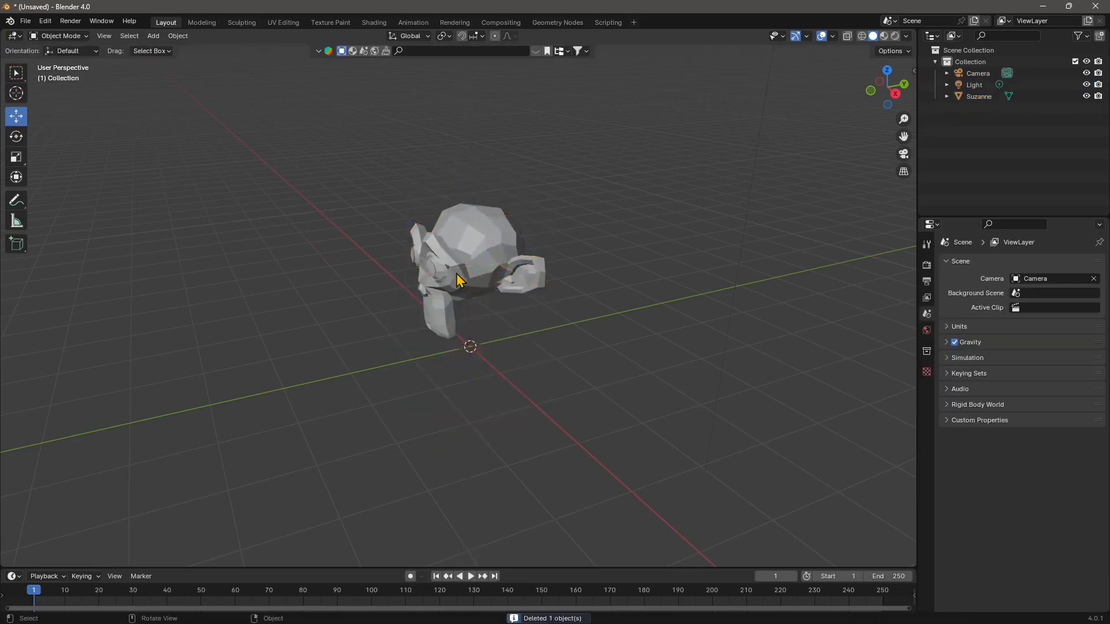
Step: Add a Subdivision Surface modifier to the monkey head with viewport and render levels both set to 3
{"action": "mouse_move", "coordinate": [456, 280]}
{"action": "middle_mouse_down"}
{"action": "mouse_move", "coordinate": [501, 306]}
{"action": "mouse_move", "coordinate": [530, 252]}
{"action": "mouse_move", "coordinate": [487, 329]}
{"action": "mouse_move", "coordinate": [439, 269]}
{"action": "middle_mouse_up"}
{"action": "left_click", "coordinate": [440, 270]}
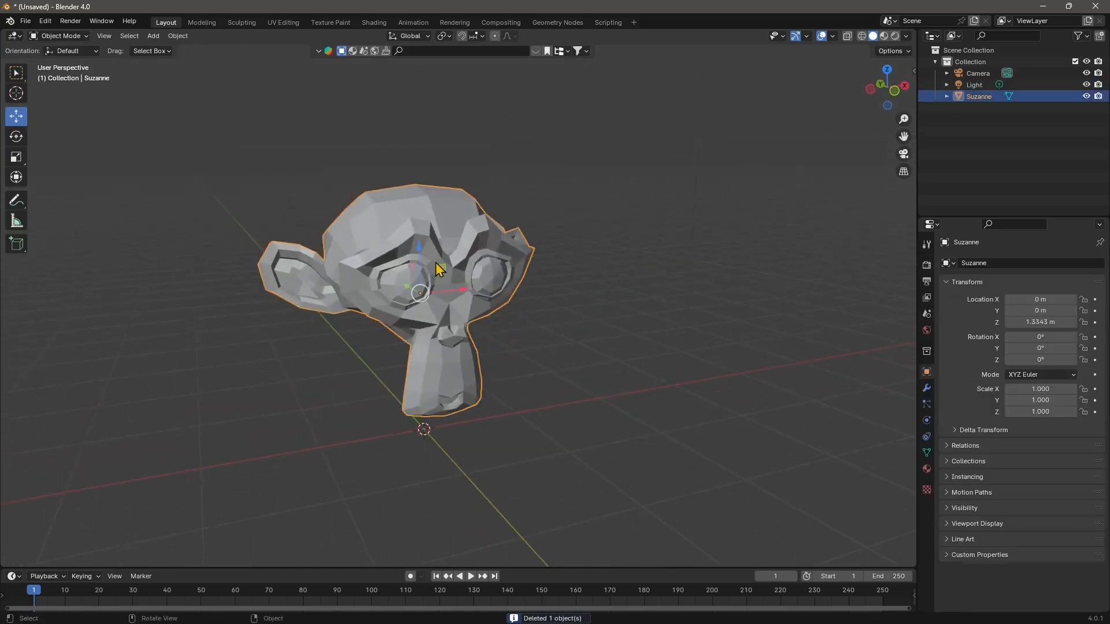
{"action": "left_click", "coordinate": [926, 388]}
{"action": "left_click", "coordinate": [969, 261]}
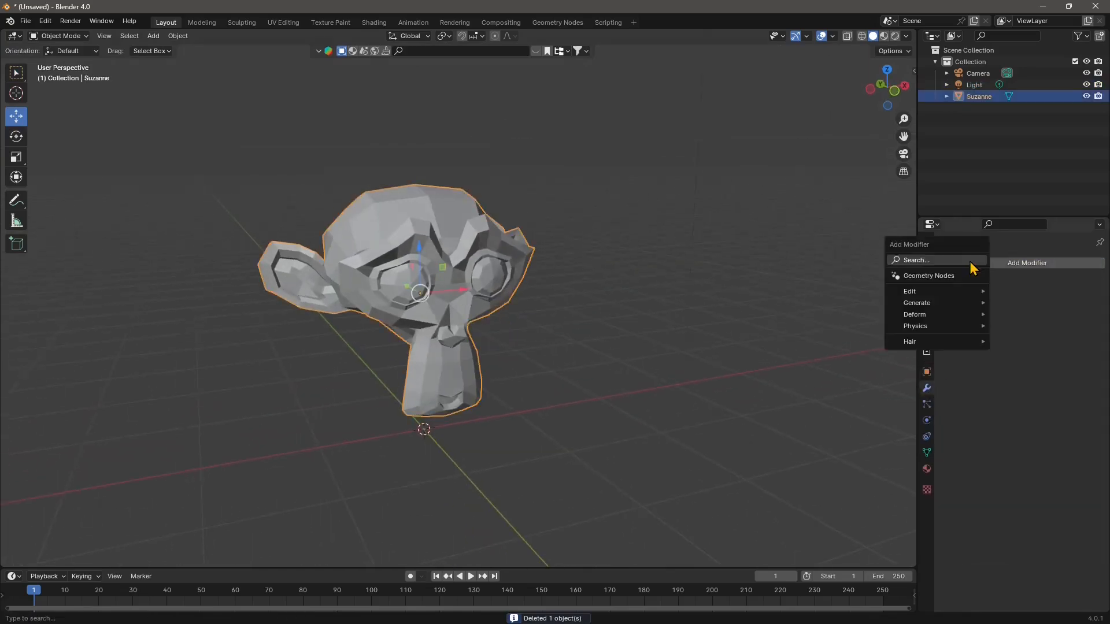
{"action": "mouse_move", "coordinate": [932, 304]}
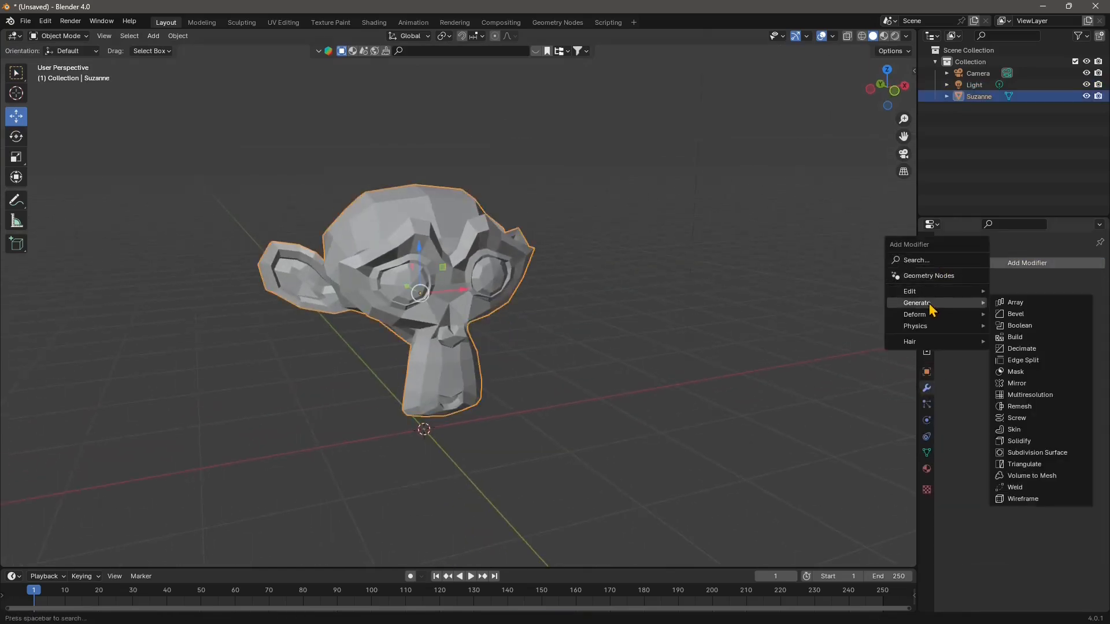
{"action": "left_click", "coordinate": [1020, 453]}
{"action": "left_click", "coordinate": [1085, 314]}
{"action": "left_click", "coordinate": [1085, 315]}
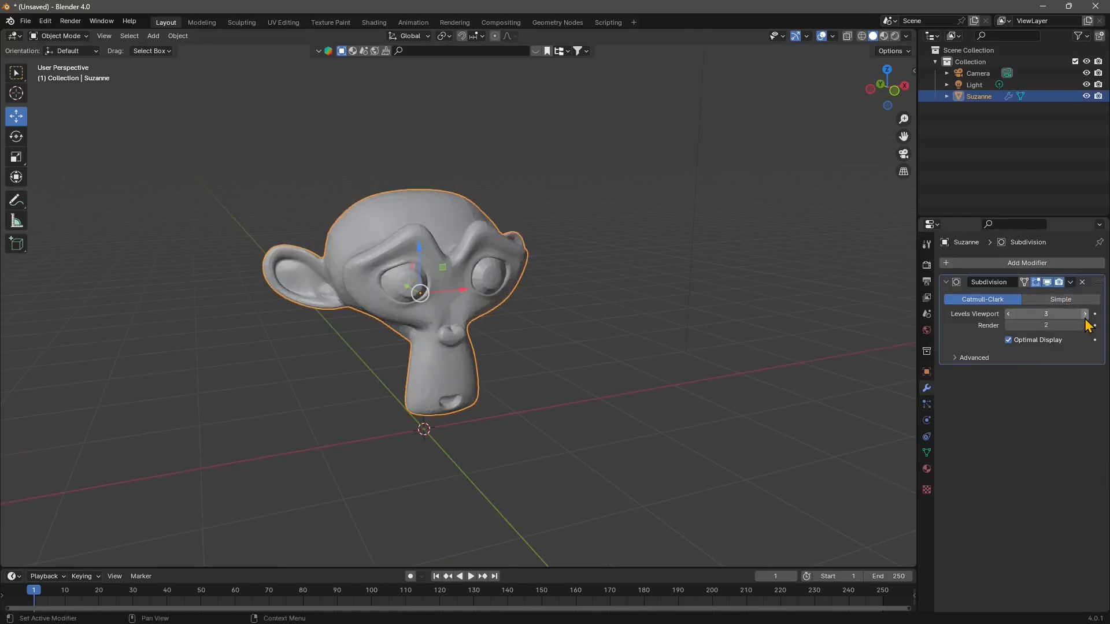
{"action": "left_click", "coordinate": [1085, 326]}
Step: Shade the monkey head smooth and apply its Subdivision modifier
{"action": "middle_click_drag", "start_coordinate": [433, 298], "coordinate": [423, 237]}
{"action": "right_click", "coordinate": [426, 227]}
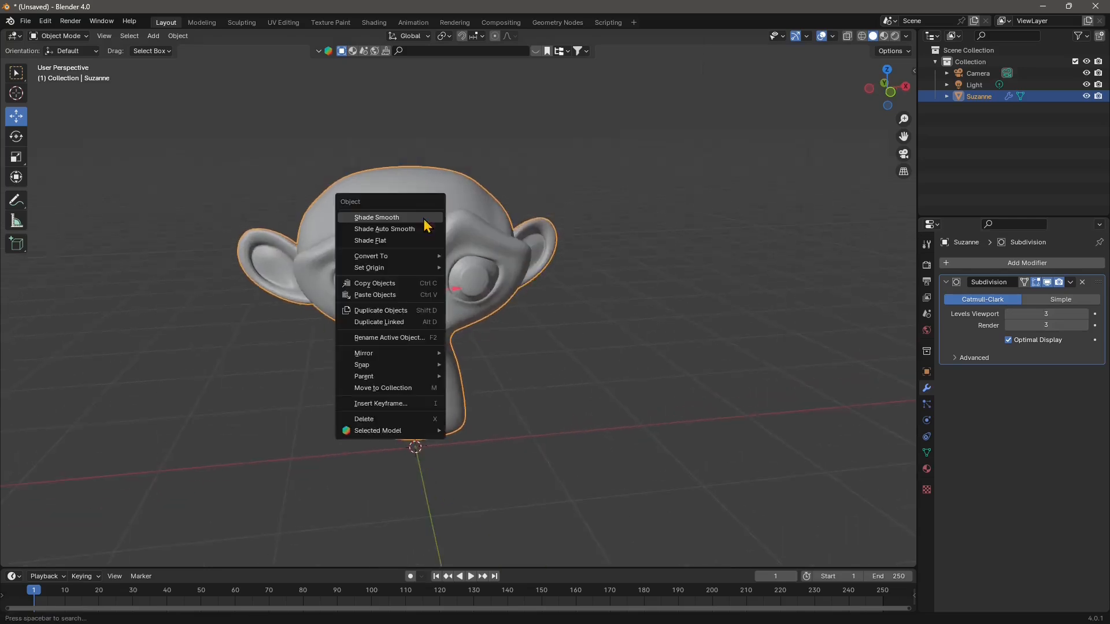
{"action": "left_click", "coordinate": [381, 218]}
{"action": "middle_click_drag", "start_coordinate": [527, 341], "coordinate": [470, 342]}
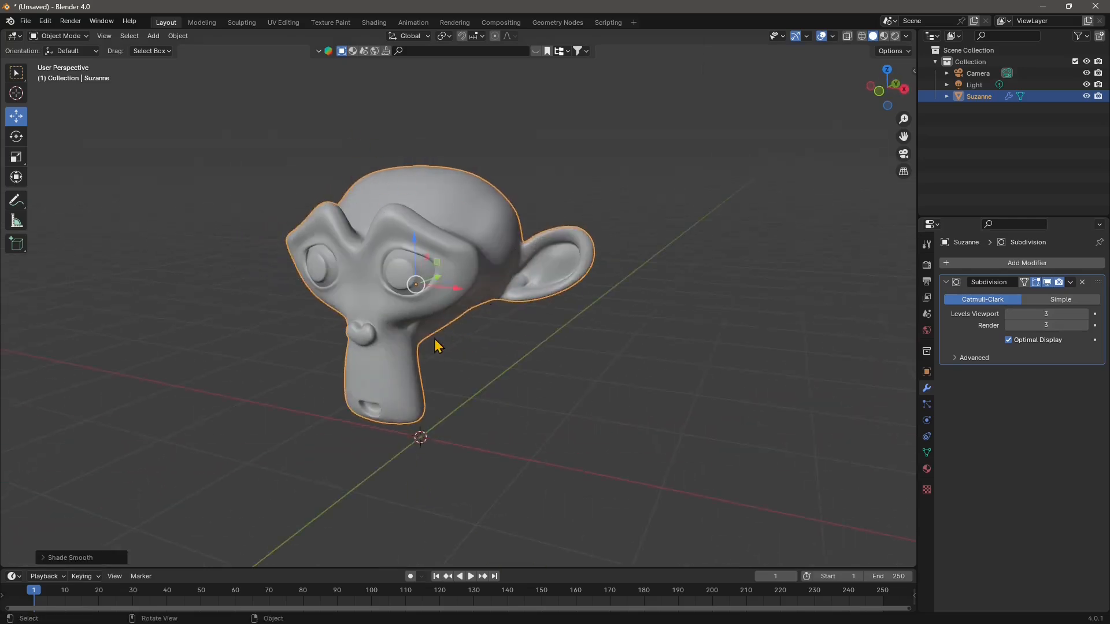
{"action": "left_click", "coordinate": [1070, 282]}
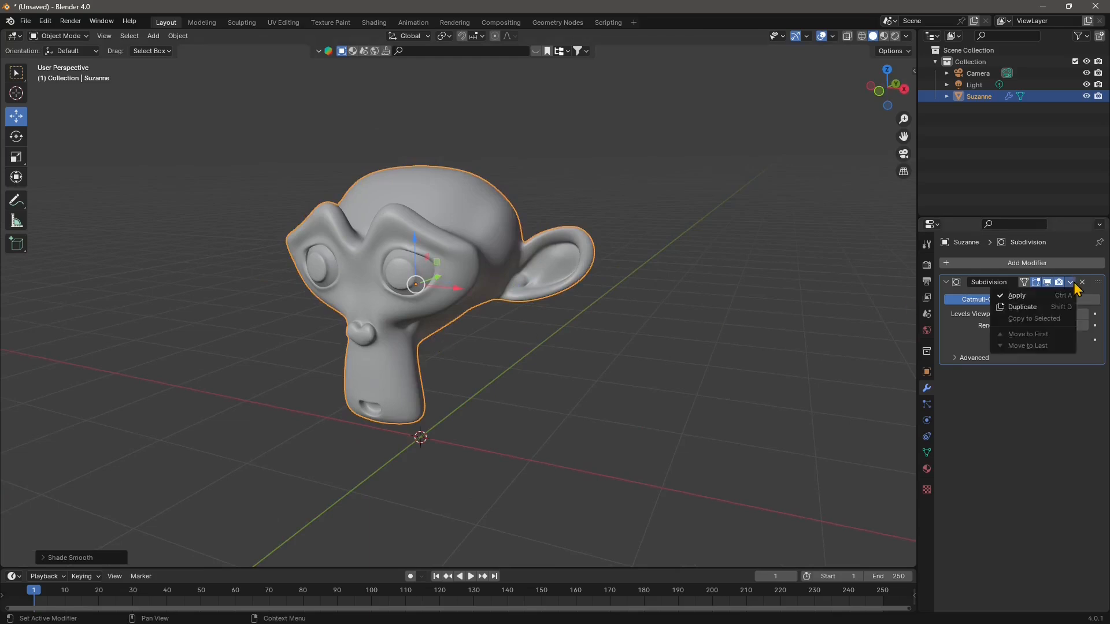
{"action": "left_click", "coordinate": [1016, 300]}
{"action": "middle_click_drag", "start_coordinate": [450, 217], "coordinate": [451, 278]}
Step: Set up a glTF 2.0 export of the monkey head into the Blender Models folder under the file name MonkeyHead
{"action": "left_click", "coordinate": [24, 22]}
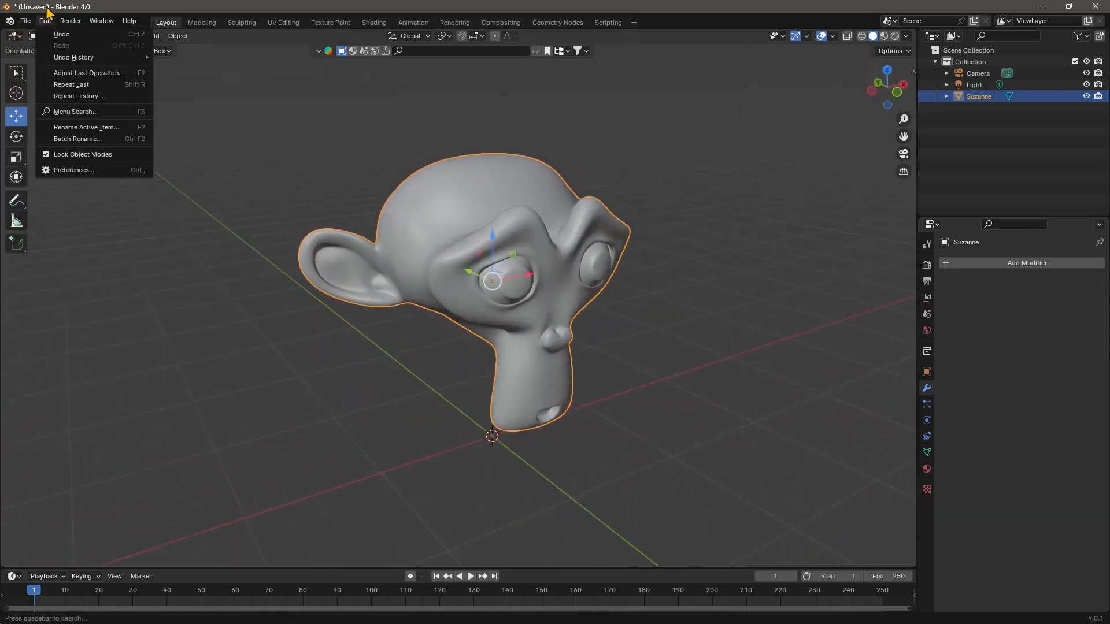
{"action": "mouse_move", "coordinate": [49, 202]}
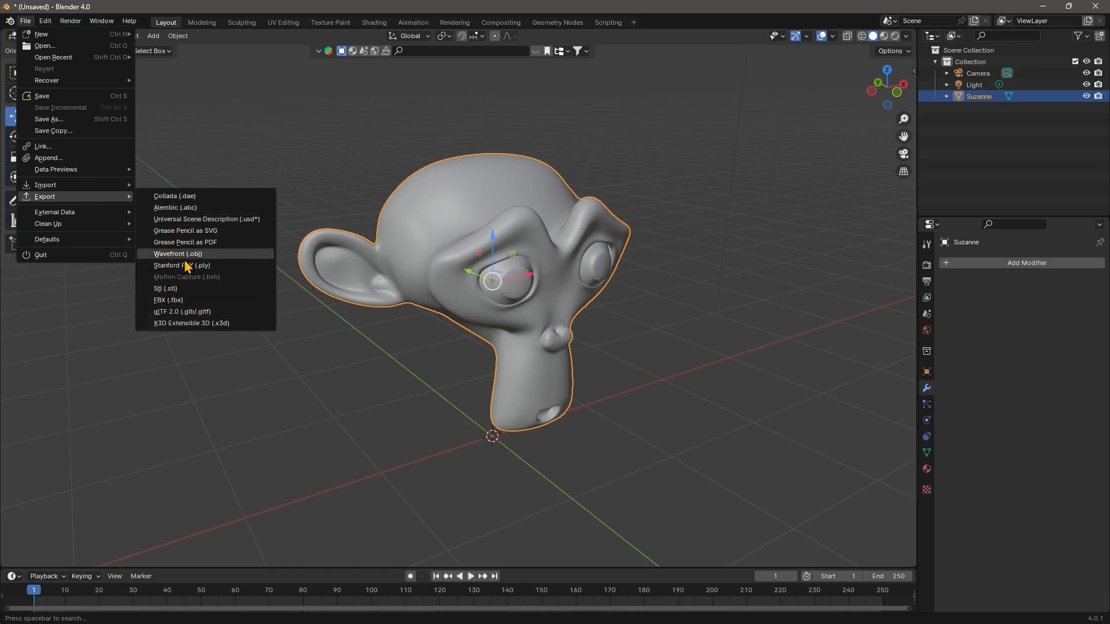
{"action": "left_click", "coordinate": [212, 314]}
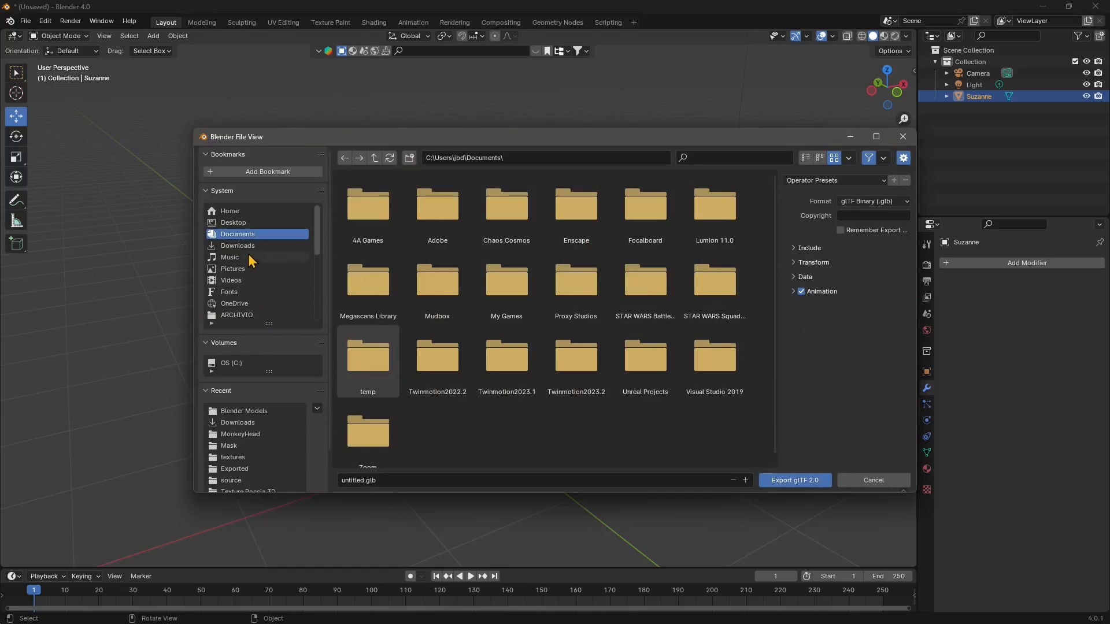
{"action": "left_click", "coordinate": [255, 411]}
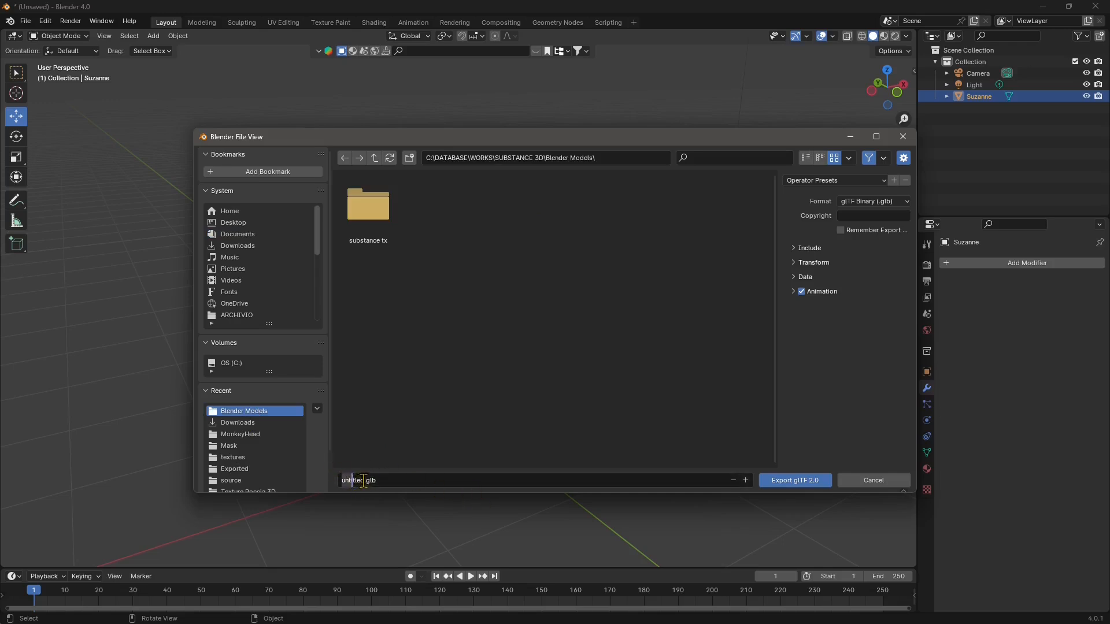
{"action": "left_click_drag", "start_coordinate": [363, 480], "coordinate": [311, 478]}
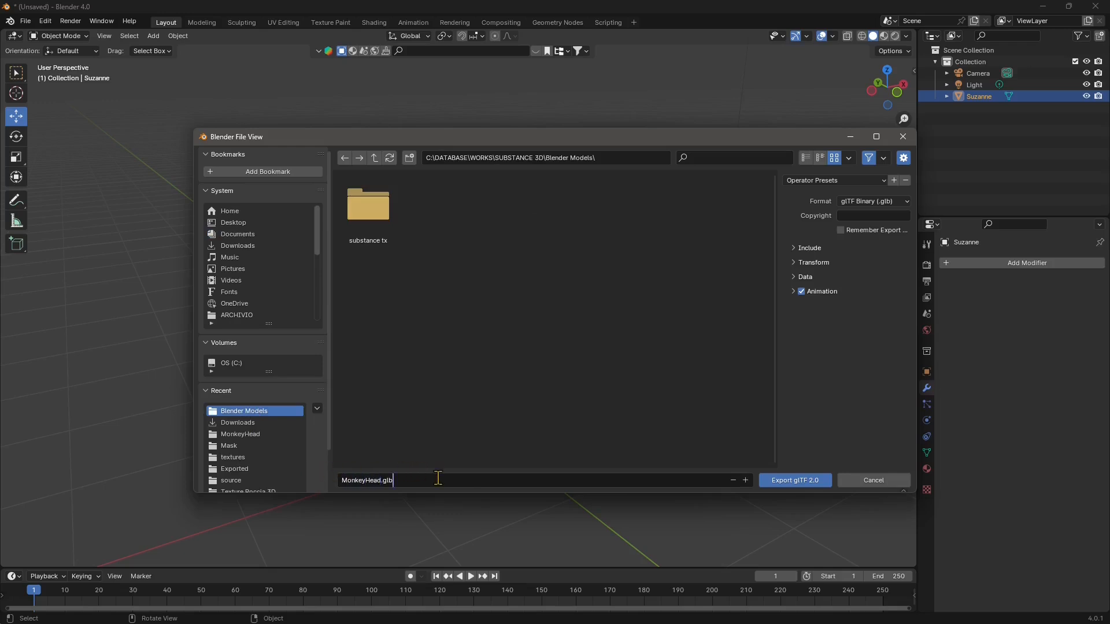
Step: Check the glTF Separate format option, return to glTF Binary (.glb) and export the model
{"action": "left_click", "coordinate": [857, 202]}
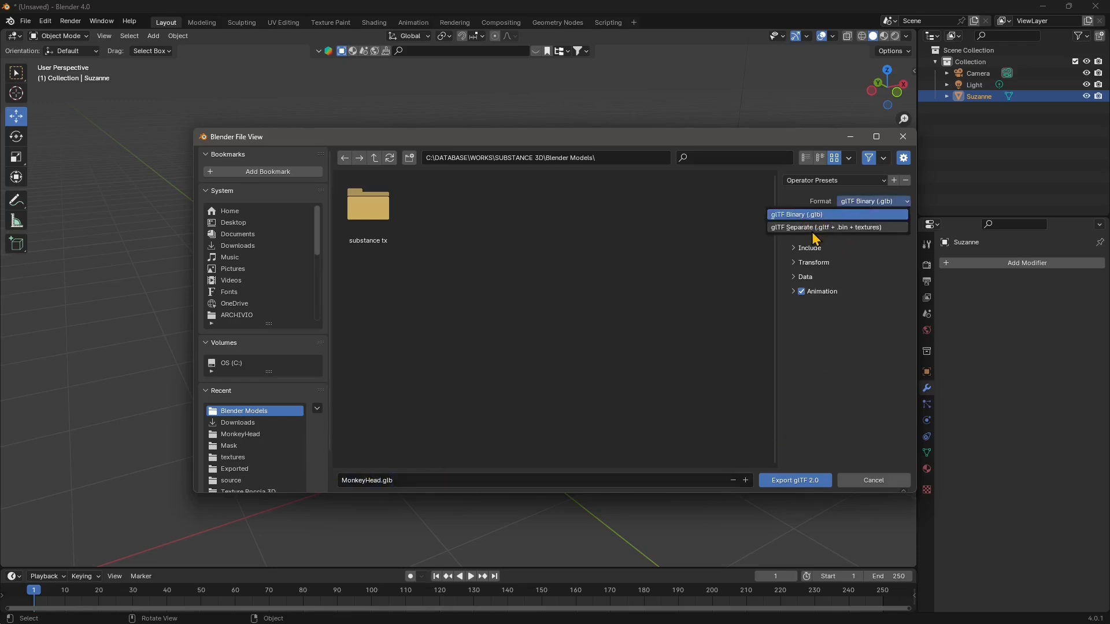
{"action": "left_click", "coordinate": [864, 228]}
{"action": "left_click", "coordinate": [875, 203]}
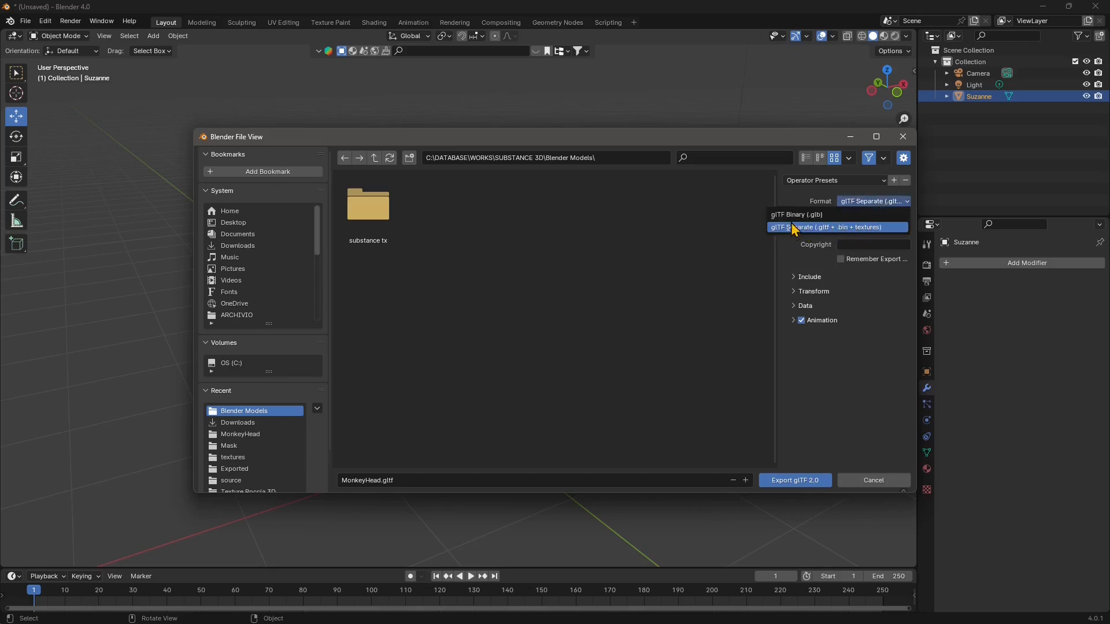
{"action": "left_click", "coordinate": [803, 214]}
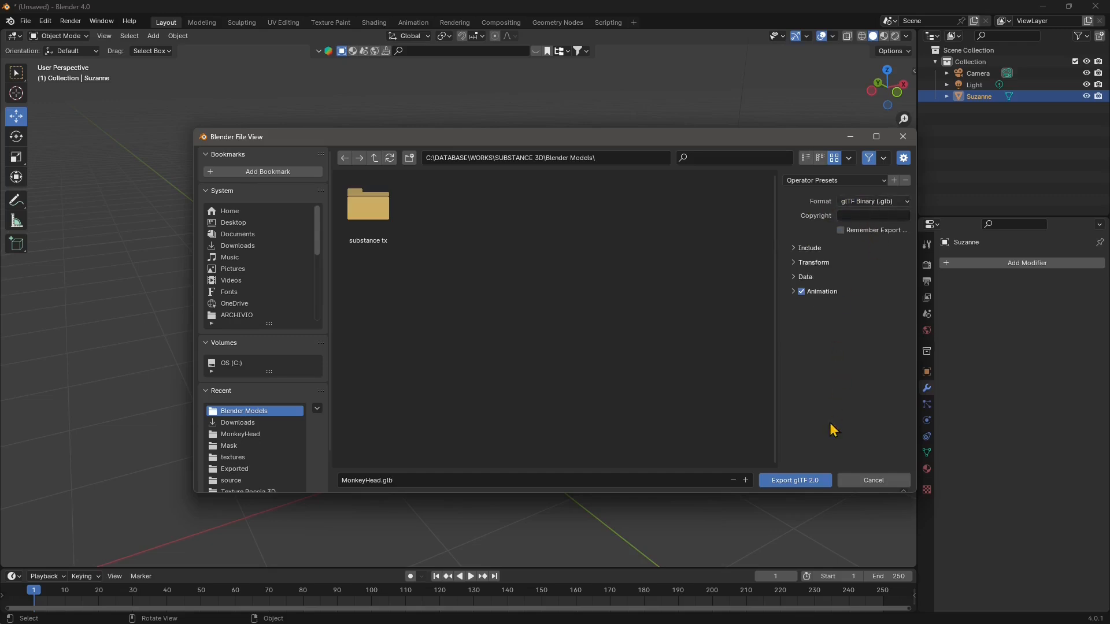
{"action": "left_click", "coordinate": [808, 484]}
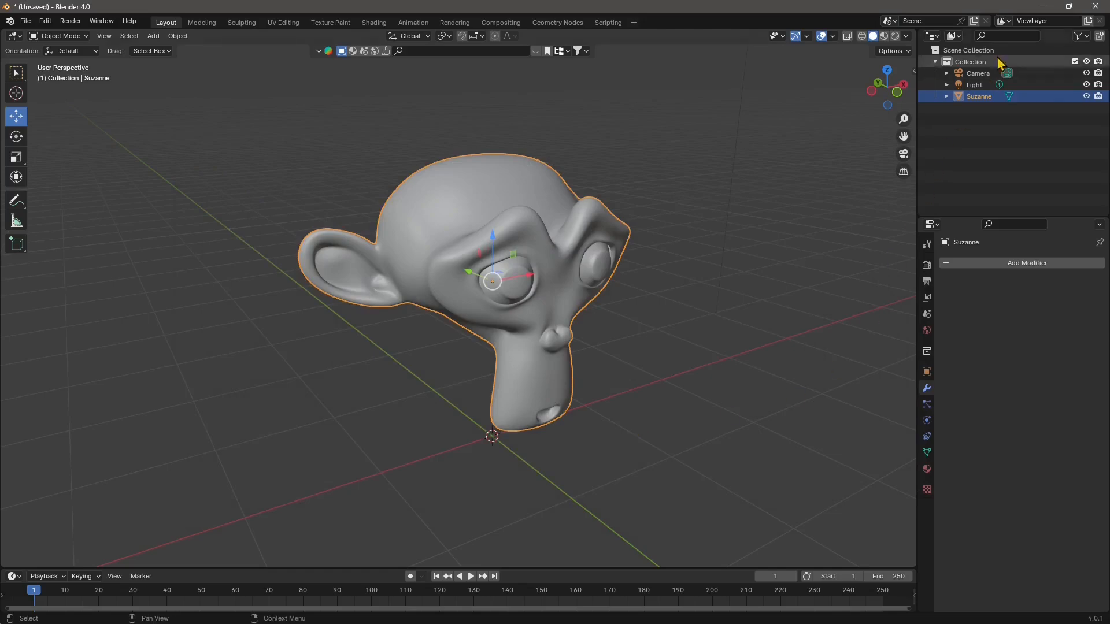
Step: Switch to Substance 3D Stager and open MonkeyHead from the Blender Models folder for import as a 3D model
{"action": "left_click", "coordinate": [1043, 8]}
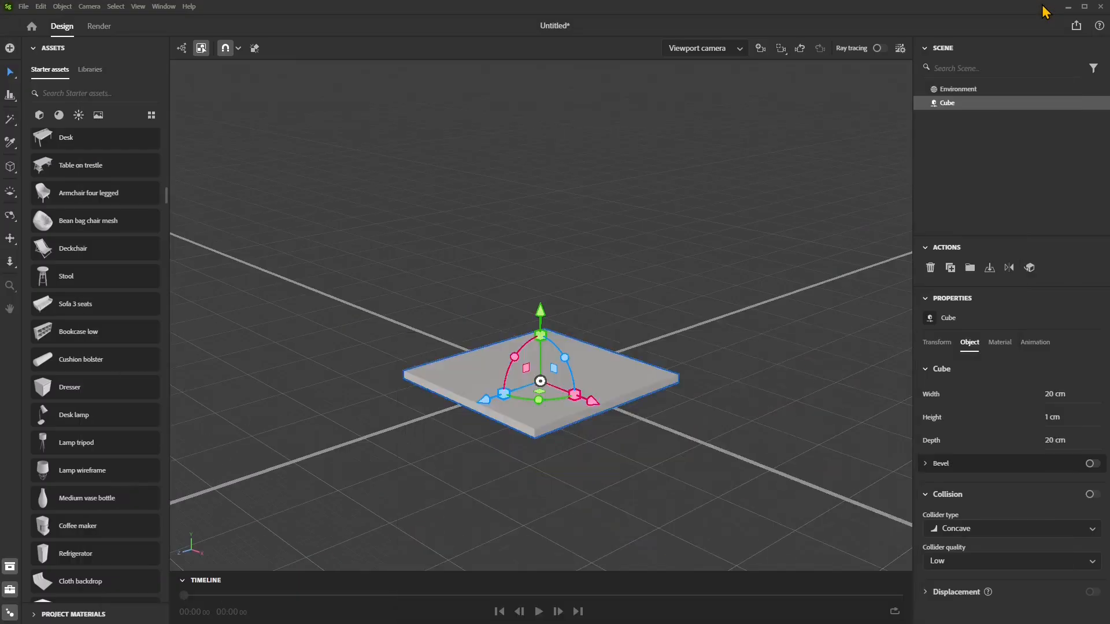
{"action": "left_click", "coordinate": [23, 7]}
{"action": "mouse_move", "coordinate": [53, 171]}
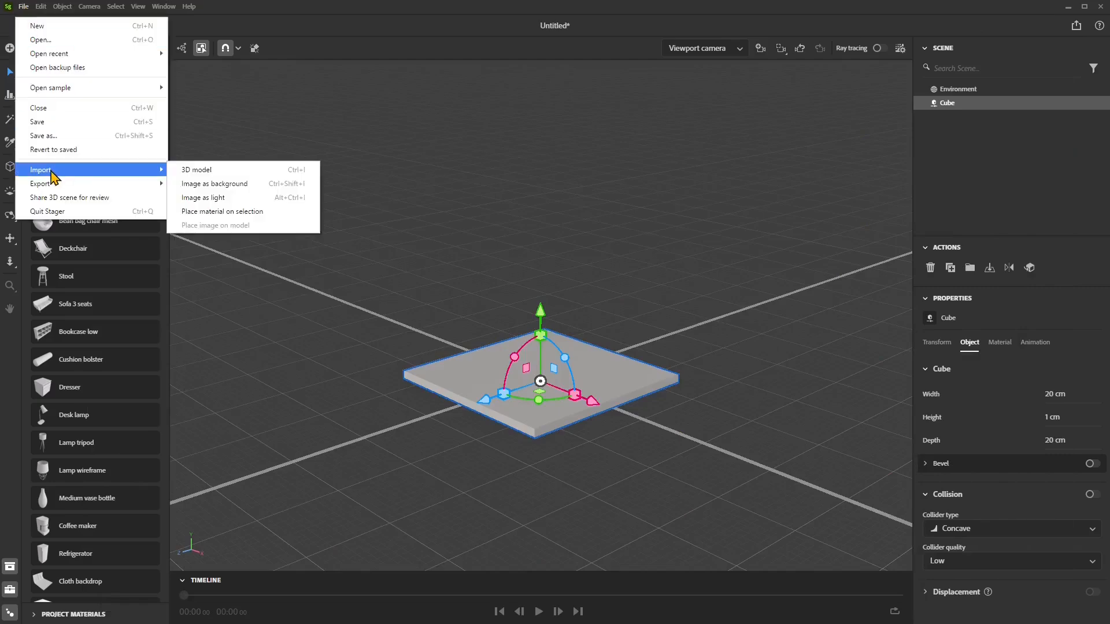
{"action": "left_click", "coordinate": [219, 184]}
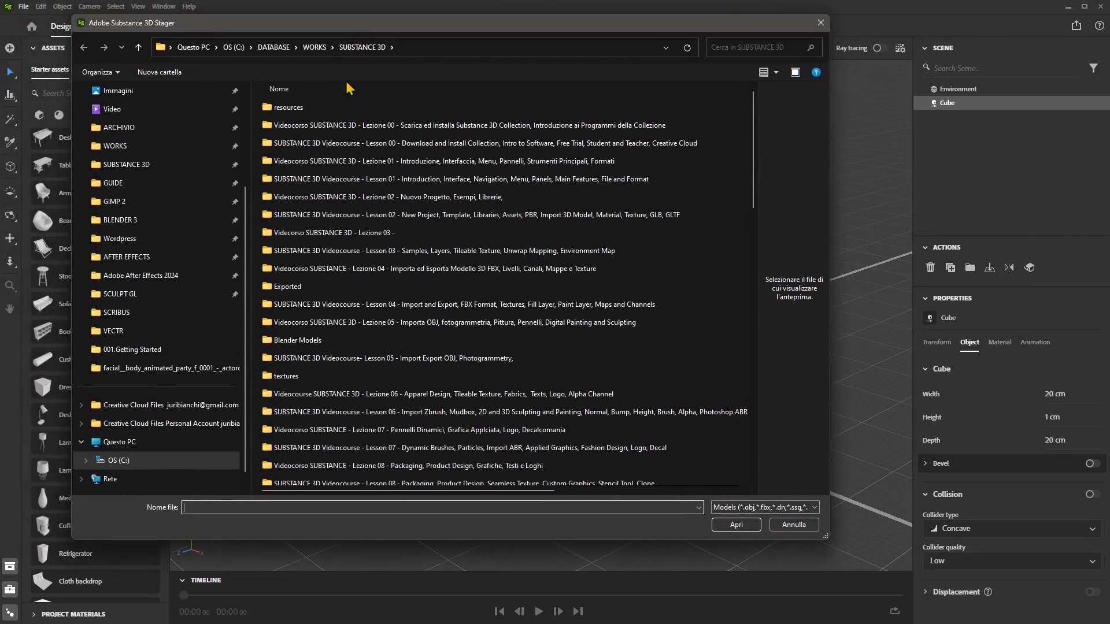
{"action": "double_click", "coordinate": [349, 340]}
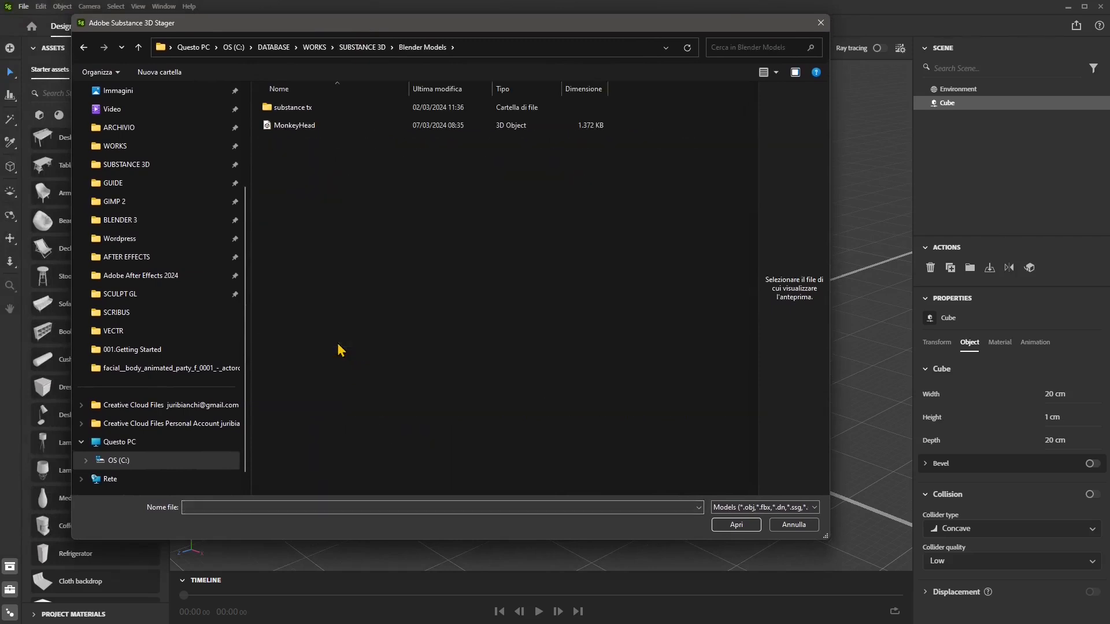
{"action": "left_click", "coordinate": [289, 125]}
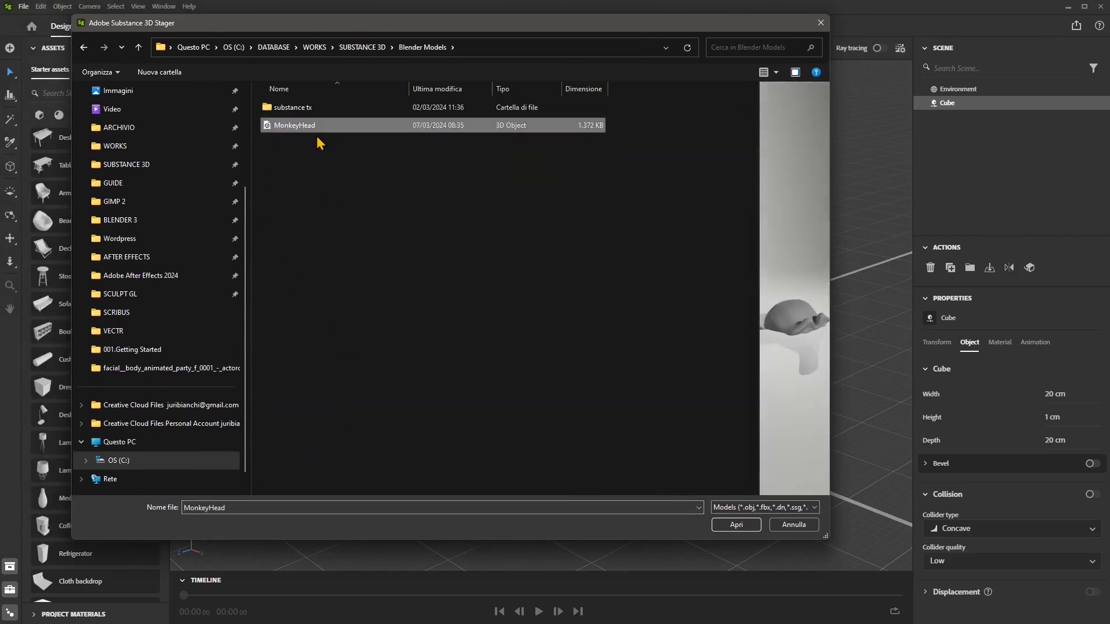
{"action": "left_click", "coordinate": [736, 524]}
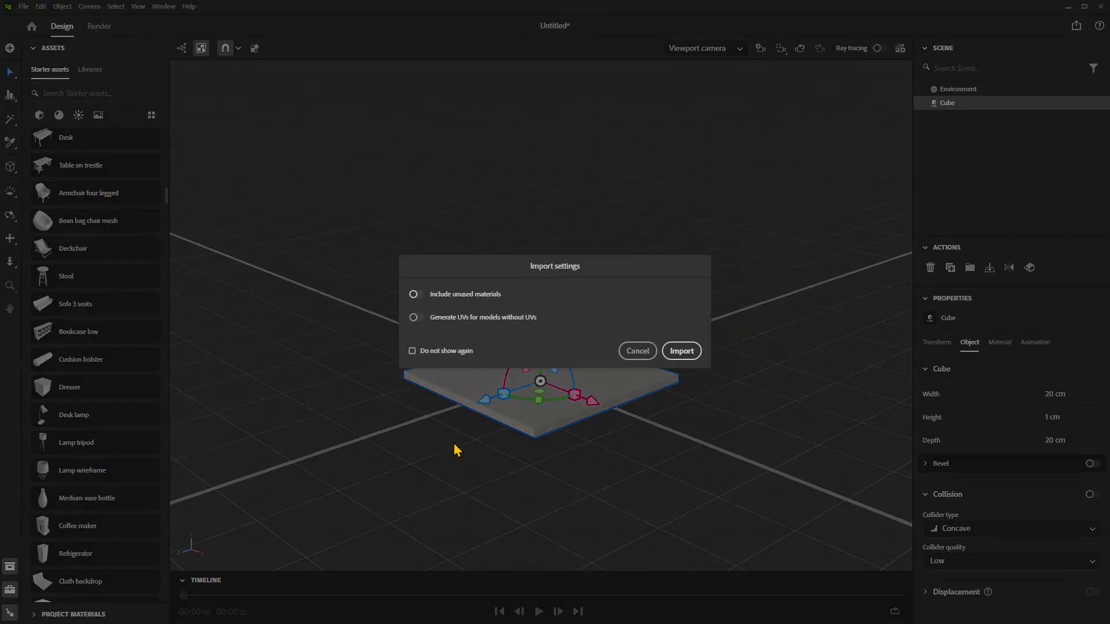
Step: Import the model with Include unused materials and Generate UVs for models without UVs enabled
{"action": "left_click", "coordinate": [416, 295]}
{"action": "left_click", "coordinate": [415, 318]}
{"action": "left_click", "coordinate": [680, 353]}
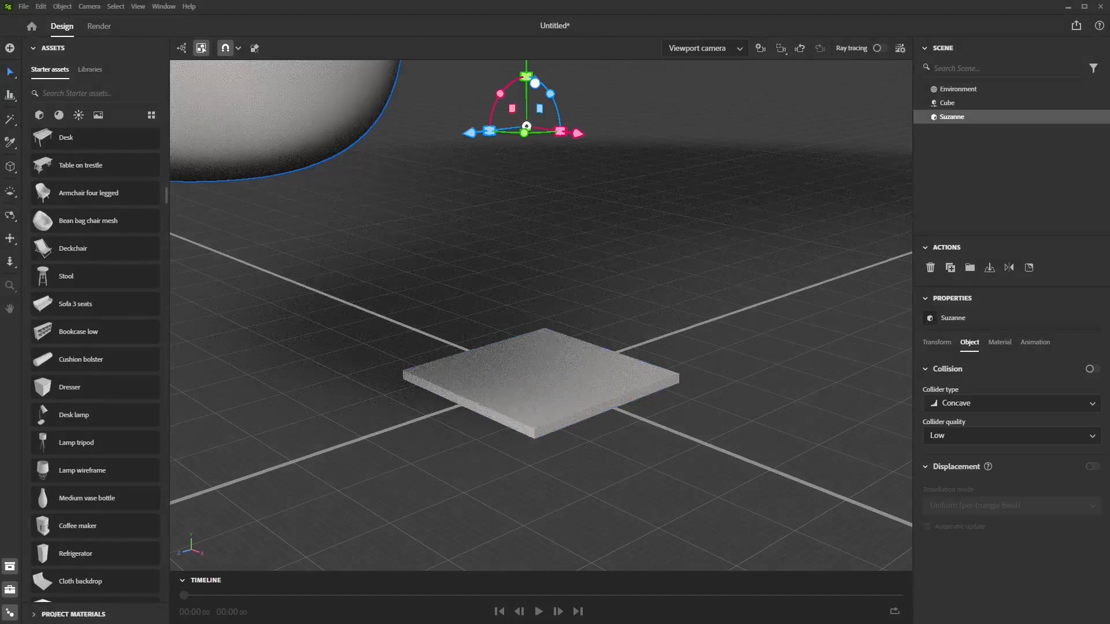
Step: Scale the flat cube up uniformly into a wide base beneath the monkey head
{"action": "scroll", "coordinate": [548, 428], "scroll_direction": "down", "scroll_amount": 10}
{"action": "middle_click_drag", "start_coordinate": [543, 364], "coordinate": [529, 424]}
{"action": "scroll", "coordinate": [525, 410], "scroll_direction": "up", "scroll_amount": 3}
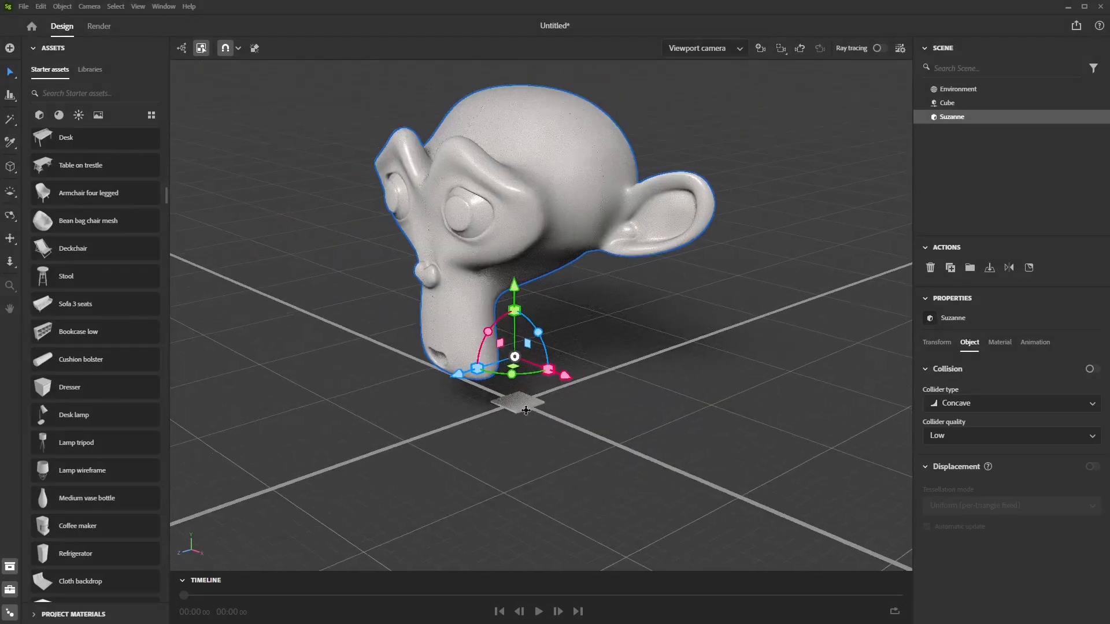
{"action": "right_click_drag", "start_coordinate": [516, 437], "coordinate": [558, 431]}
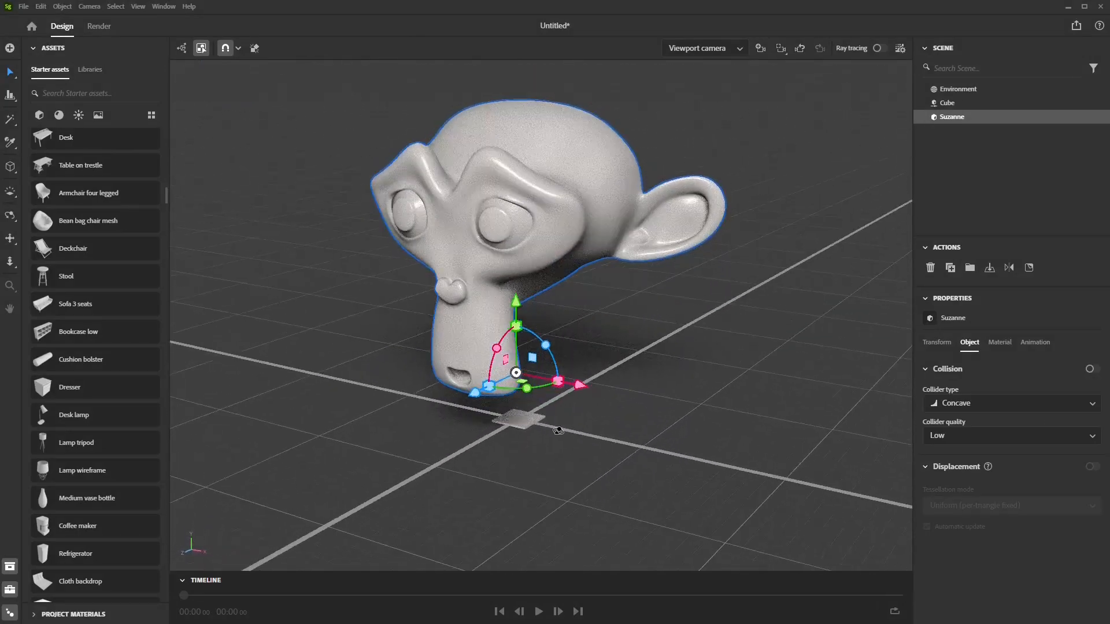
{"action": "scroll", "coordinate": [547, 441], "scroll_direction": "up", "scroll_amount": 2}
{"action": "middle_click_drag", "start_coordinate": [527, 430], "coordinate": [562, 445]}
{"action": "left_click", "coordinate": [549, 464]}
{"action": "scroll", "coordinate": [494, 440], "scroll_direction": "down", "scroll_amount": 5}
{"action": "middle_click_drag", "start_coordinate": [486, 434], "coordinate": [460, 439]}
{"action": "left_click_drag", "start_coordinate": [559, 414], "coordinate": [1105, 621]}
{"action": "middle_click_drag", "start_coordinate": [565, 393], "coordinate": [637, 434]}
{"action": "scroll", "coordinate": [98, 311], "scroll_direction": "up", "scroll_amount": 1}
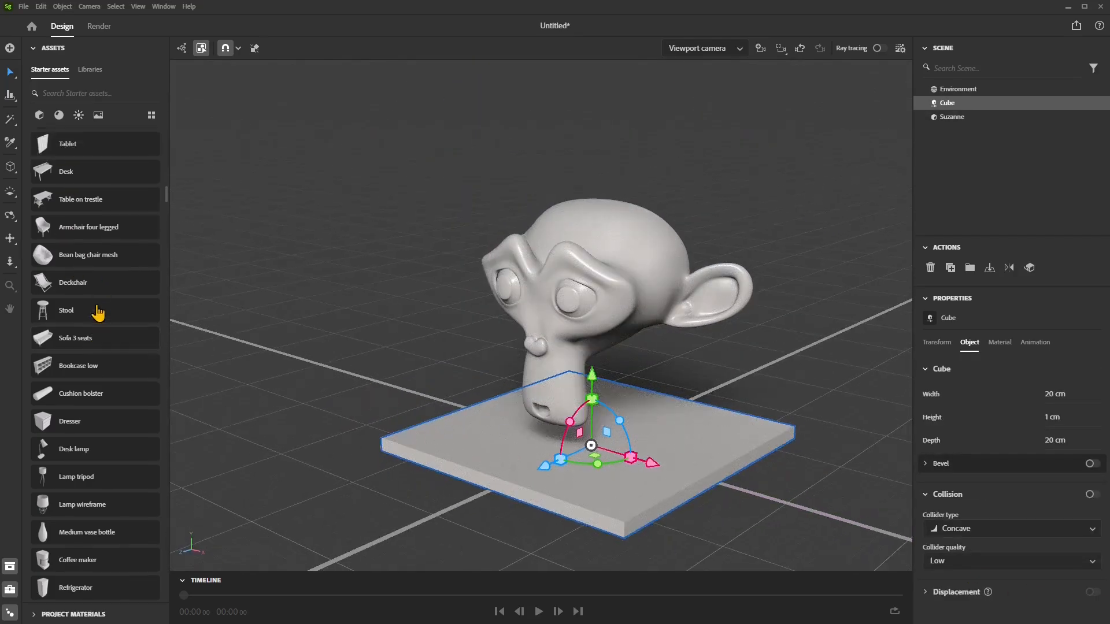
Step: Place the Baseball cap starter asset on top of the monkey head and scale it up to about 534%
{"action": "scroll", "coordinate": [97, 312], "scroll_direction": "up", "scroll_amount": 5}
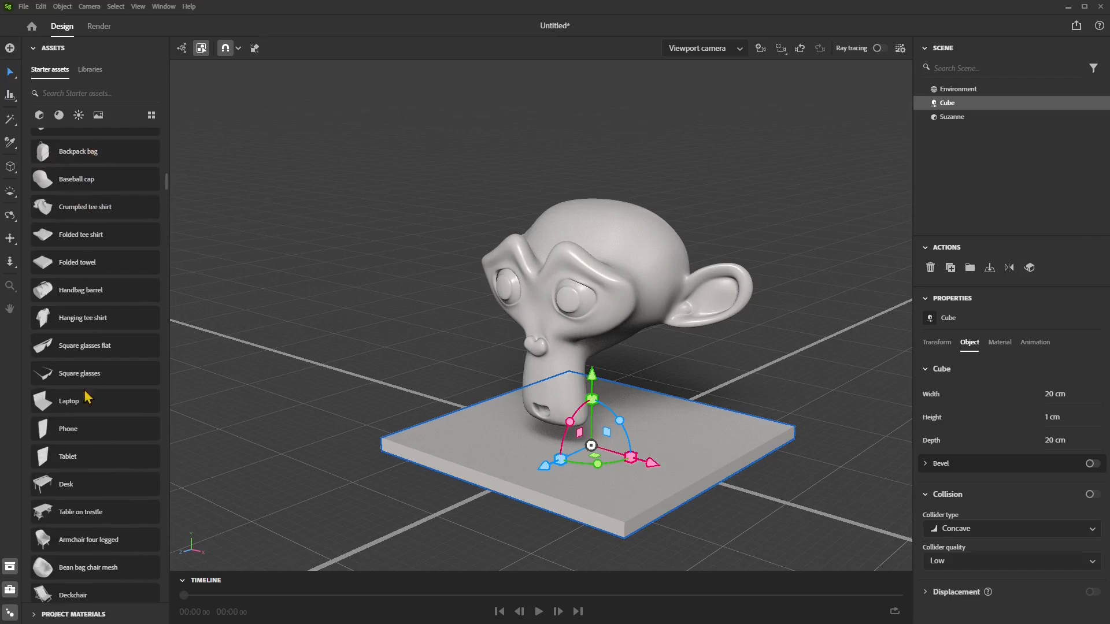
{"action": "left_click_drag", "start_coordinate": [58, 186], "coordinate": [841, 245]}
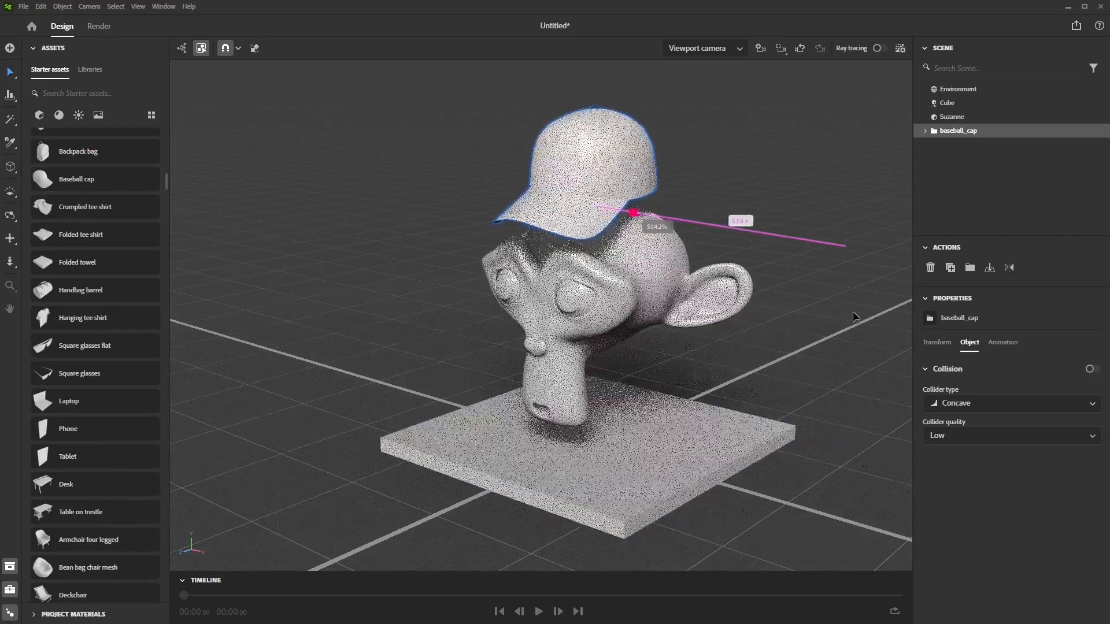
{"action": "left_click_drag", "start_coordinate": [830, 306], "coordinate": [830, 307]}
Step: Lower the baseball cap onto the monkey's head and tilt its brim forward
{"action": "right_click_drag", "start_coordinate": [625, 370], "coordinate": [492, 303]}
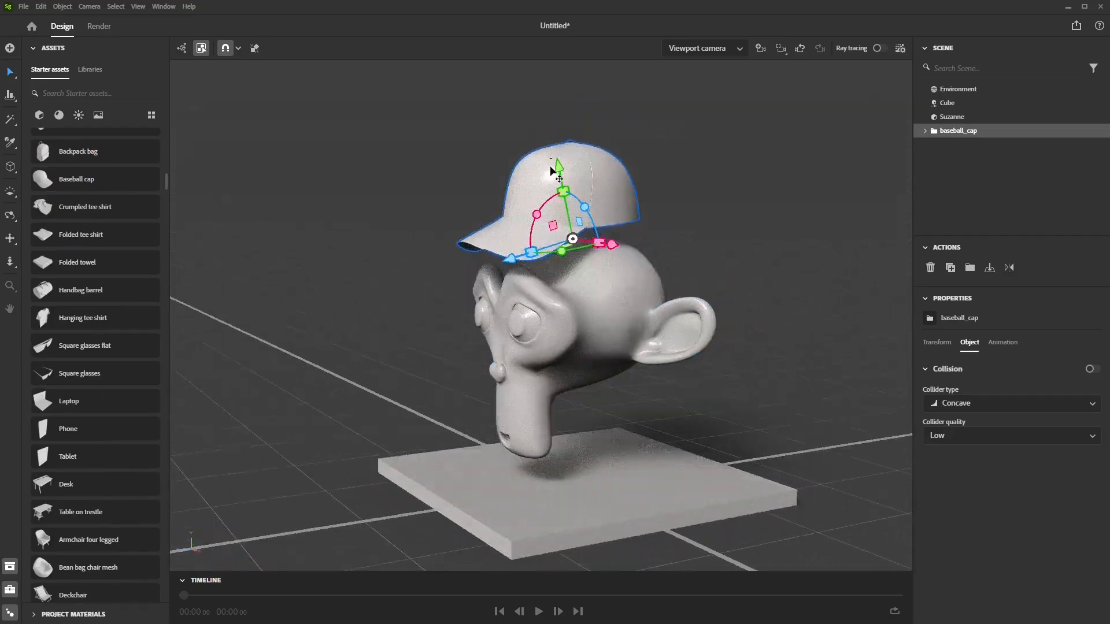
{"action": "left_click_drag", "start_coordinate": [550, 165], "coordinate": [567, 196]}
{"action": "right_click_drag", "start_coordinate": [569, 214], "coordinate": [580, 233]}
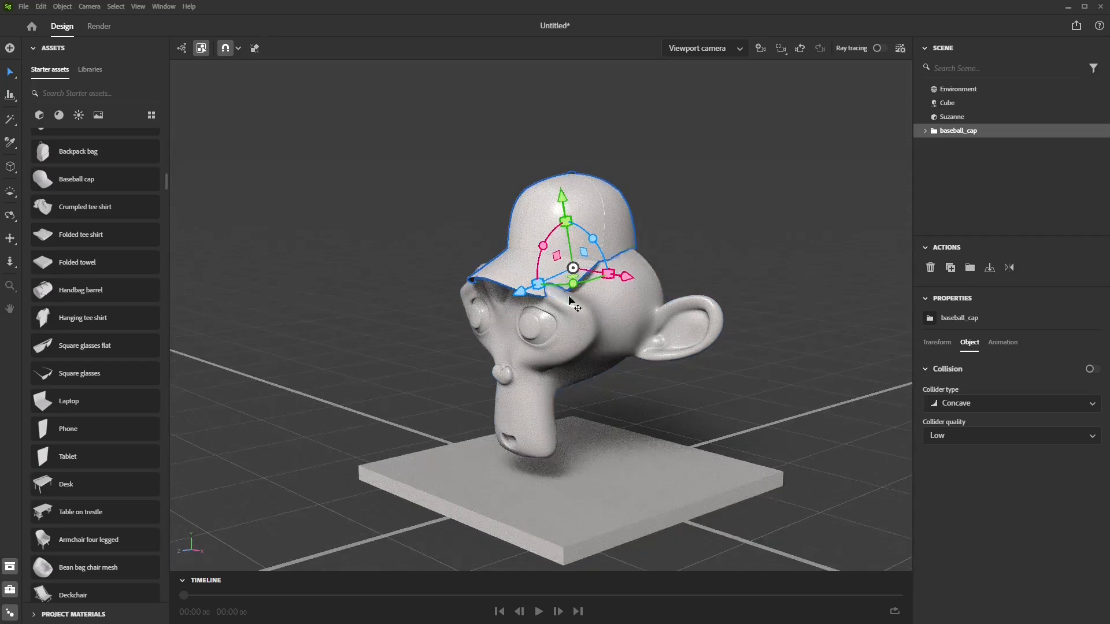
{"action": "mouse_move", "coordinate": [551, 236]}
{"action": "left_mouse_down"}
{"action": "mouse_move", "coordinate": [567, 217]}
{"action": "mouse_move", "coordinate": [559, 223]}
{"action": "left_mouse_up"}
{"action": "left_click", "coordinate": [327, 199]}
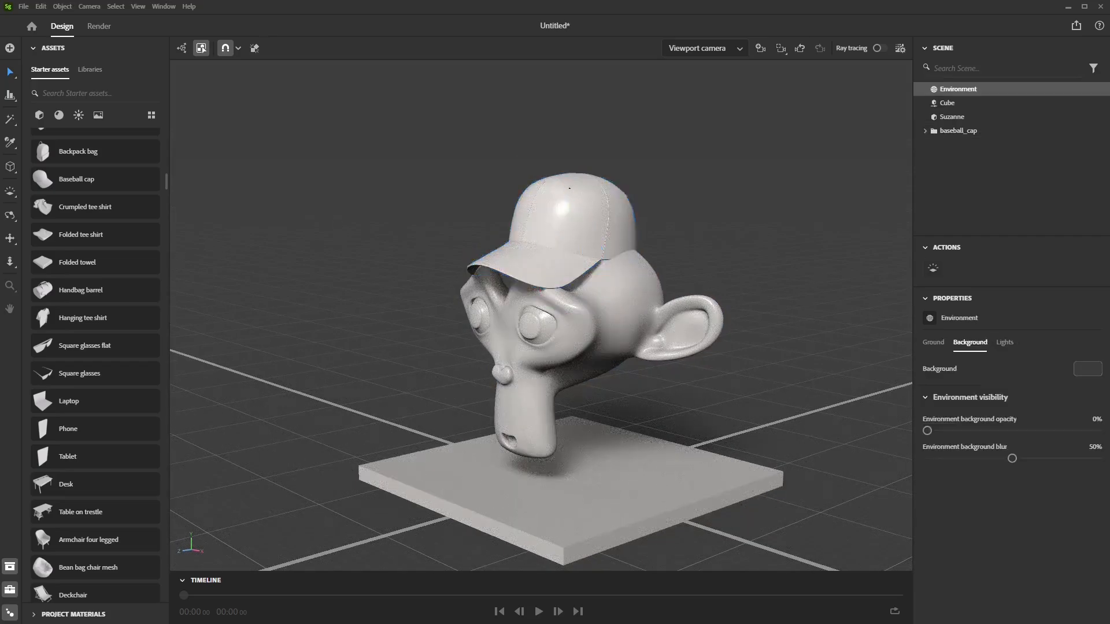
Step: Enlarge the baseball cap to fit the monkey's head better and readjust its tilt and position
{"action": "right_click_drag", "start_coordinate": [335, 346], "coordinate": [412, 351]}
{"action": "scroll", "coordinate": [414, 354], "scroll_direction": "up", "scroll_amount": 5}
{"action": "right_click_drag", "start_coordinate": [450, 289], "coordinate": [483, 314]}
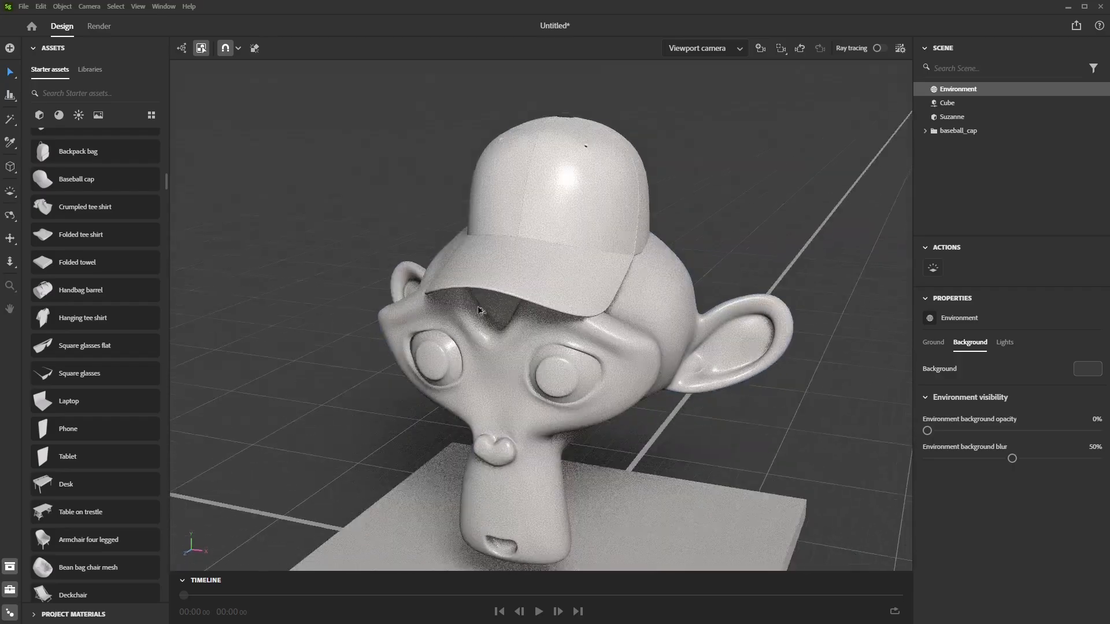
{"action": "left_click", "coordinate": [523, 238]}
{"action": "left_click_drag", "start_coordinate": [558, 265], "coordinate": [541, 248]}
{"action": "mouse_move", "coordinate": [604, 286]}
{"action": "left_mouse_down"}
{"action": "mouse_move", "coordinate": [636, 272]}
{"action": "mouse_move", "coordinate": [546, 278]}
{"action": "mouse_move", "coordinate": [595, 276]}
{"action": "left_mouse_up"}
{"action": "left_click_drag", "start_coordinate": [548, 236], "coordinate": [567, 215]}
{"action": "left_click_drag", "start_coordinate": [502, 291], "coordinate": [538, 231], "text": "alt"}
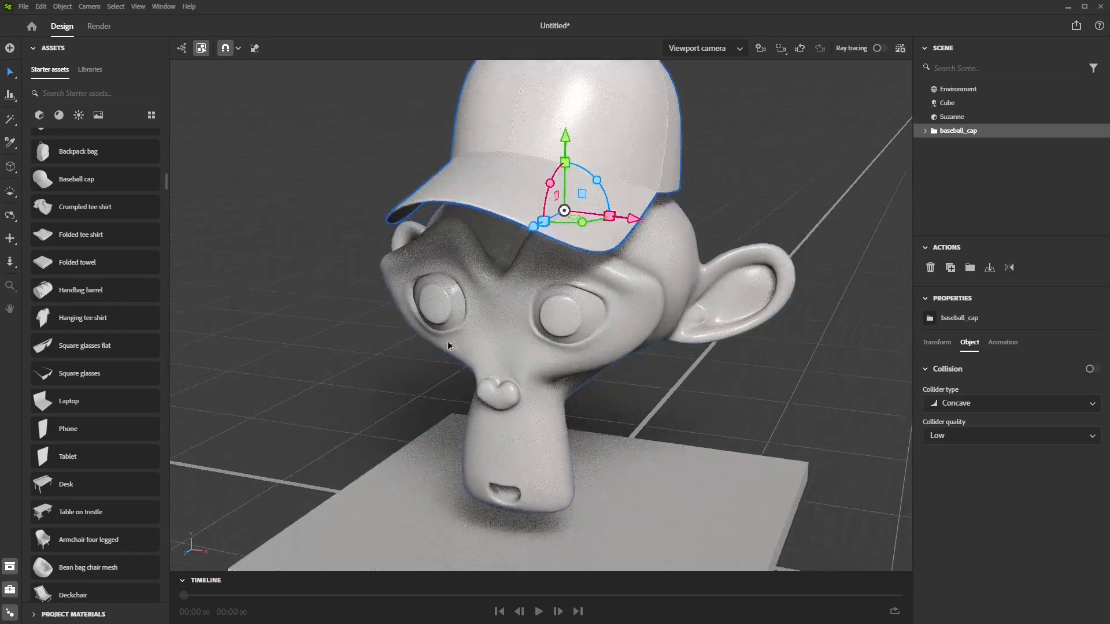
Step: Lower the enlarged cap slightly along the vertical axis so it sits on the forehead, and deselect it
{"action": "left_click_drag", "start_coordinate": [574, 148], "coordinate": [576, 171]}
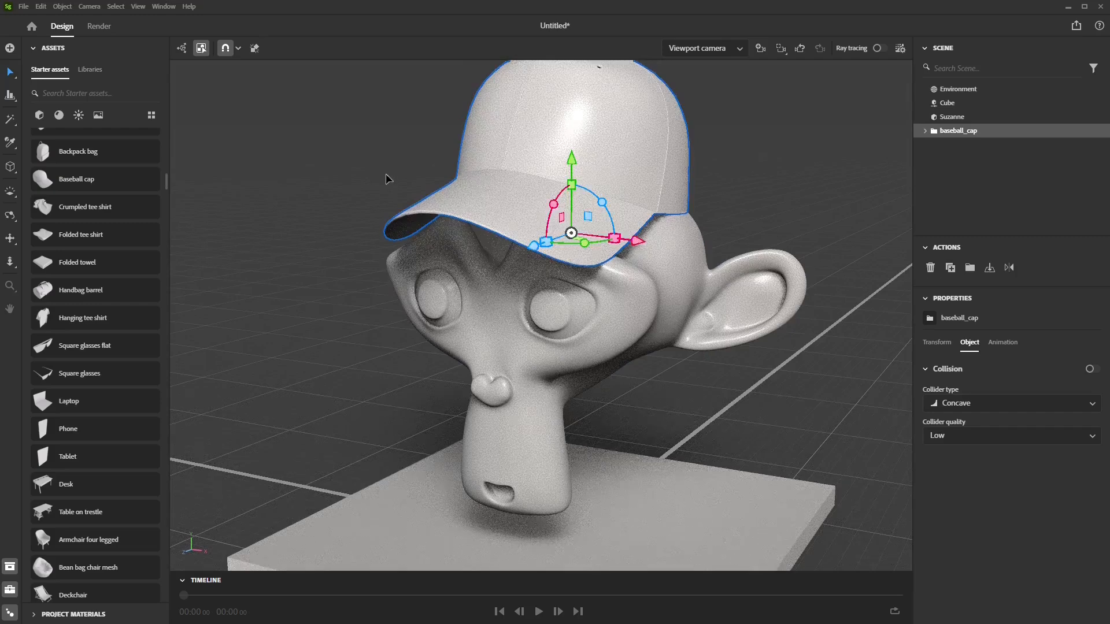
{"action": "left_click", "coordinate": [387, 179]}
{"action": "scroll", "coordinate": [393, 191], "scroll_direction": "down", "scroll_amount": 5}
{"action": "left_click_drag", "start_coordinate": [514, 373], "coordinate": [475, 315], "text": "alt"}
{"action": "scroll", "coordinate": [551, 416], "scroll_direction": "up", "scroll_amount": 2}
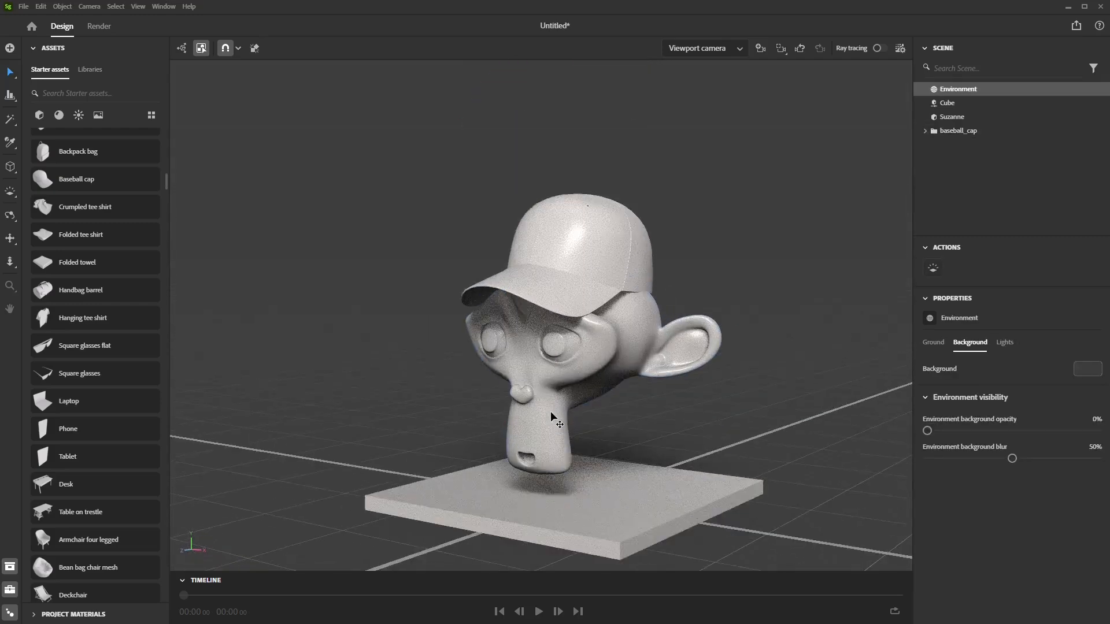
Step: Add the aviator sunglasses starter model to the scene
{"action": "left_click_drag", "start_coordinate": [551, 416], "coordinate": [478, 426], "text": "alt"}
{"action": "middle_click_drag", "start_coordinate": [578, 321], "coordinate": [612, 307]}
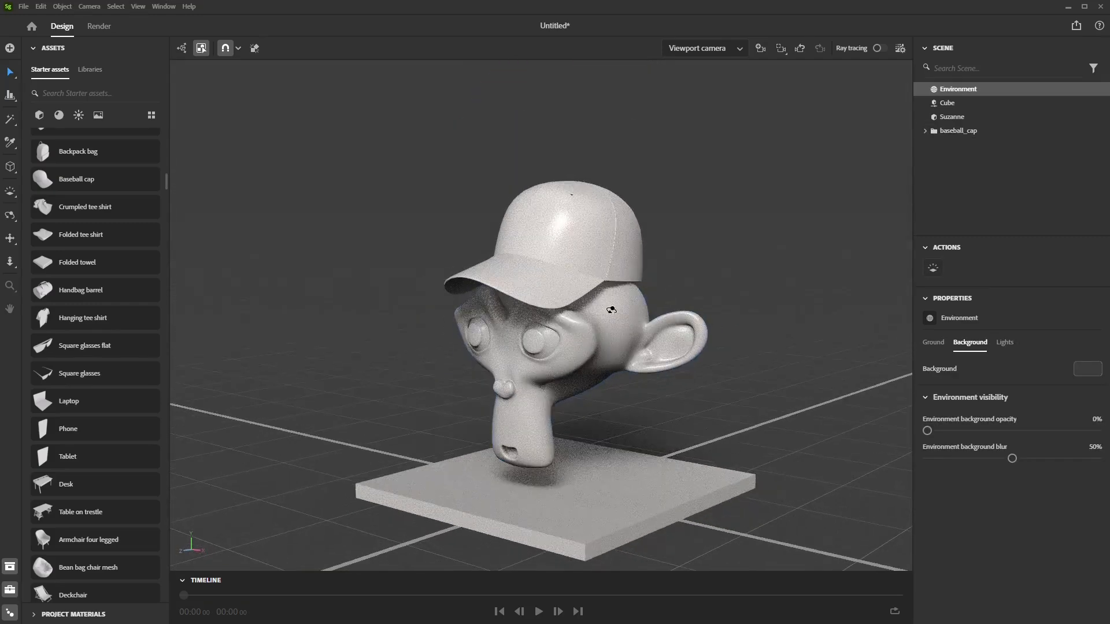
{"action": "left_click", "coordinate": [40, 133]}
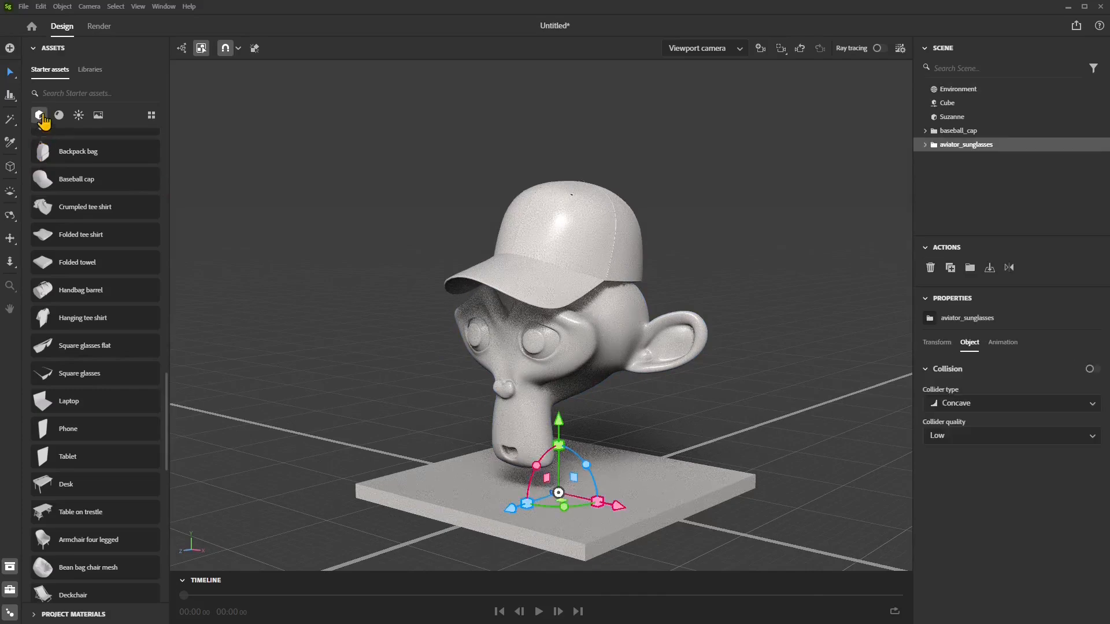
Step: Place the Square glasses starter asset on the monkey's face and rotate it so the lenses face forward and the arms point backward
{"action": "scroll", "coordinate": [74, 462], "scroll_direction": "down", "scroll_amount": 5}
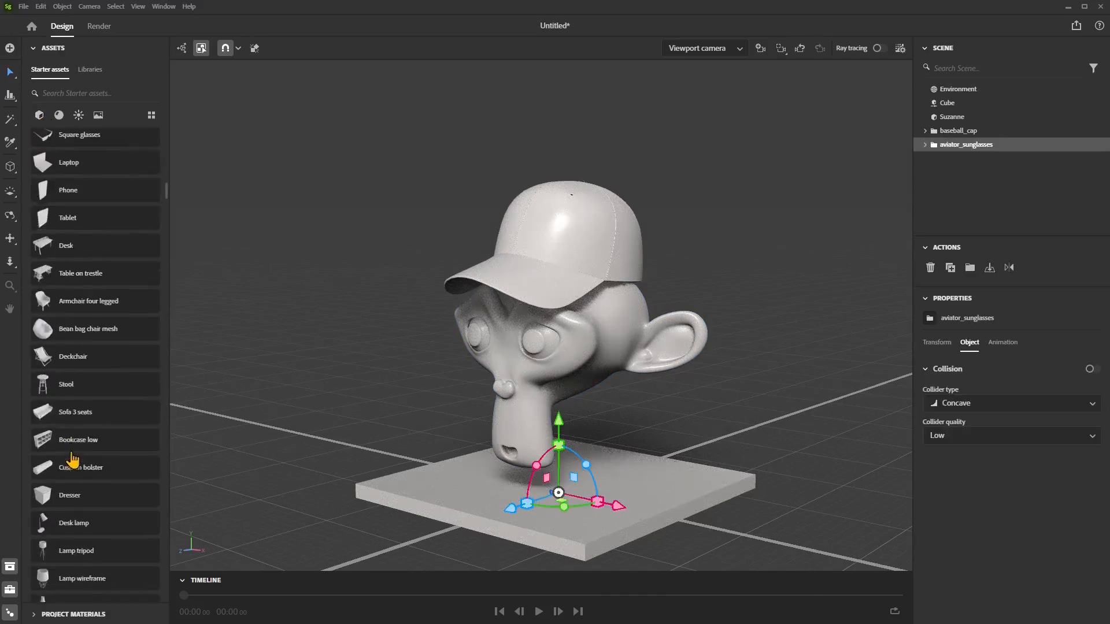
{"action": "scroll", "coordinate": [77, 455], "scroll_direction": "up", "scroll_amount": 3}
{"action": "left_click_drag", "start_coordinate": [82, 258], "coordinate": [506, 352]}
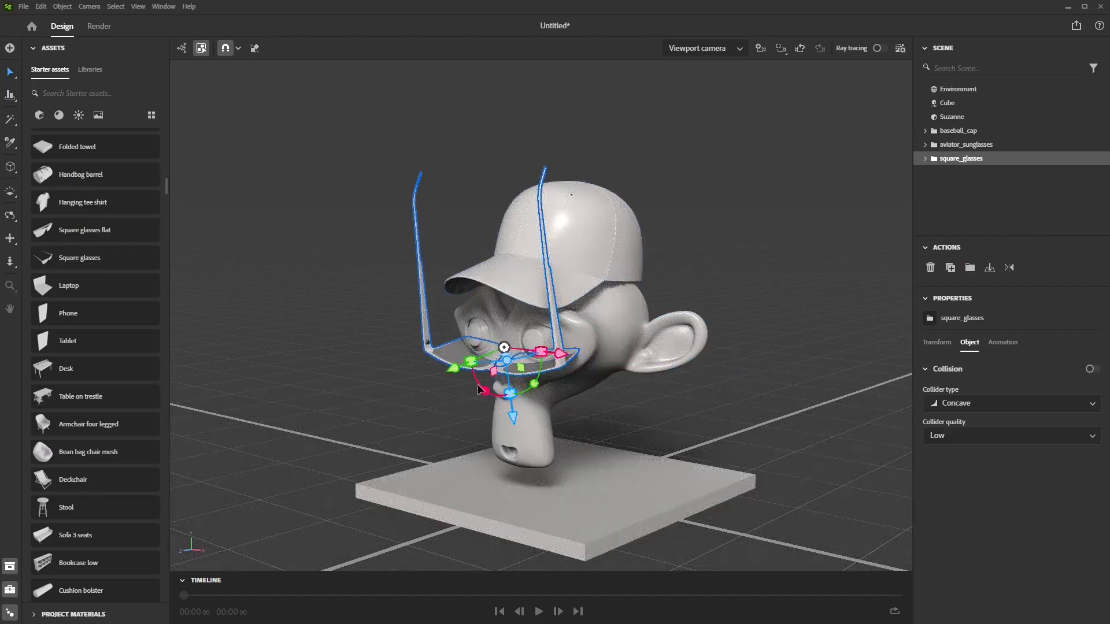
{"action": "left_click_drag", "start_coordinate": [479, 391], "coordinate": [434, 196]}
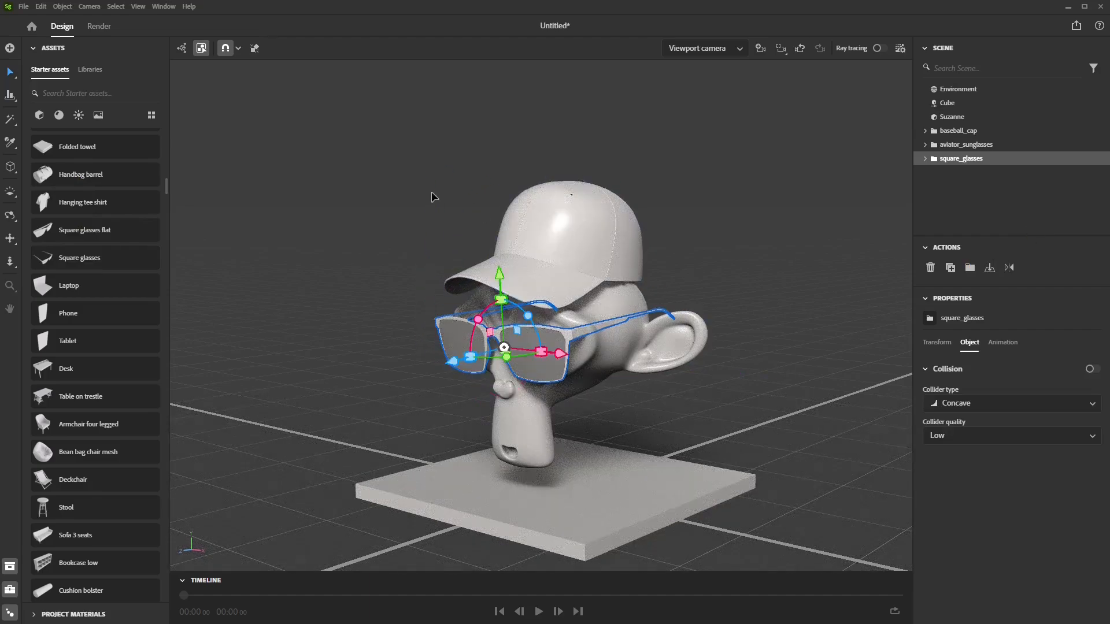
Step: Adjust the position and height of the square glasses so they sit in front of the monkey's eyes, and deselect them
{"action": "left_click", "coordinate": [406, 207]}
{"action": "left_click", "coordinate": [492, 367]}
{"action": "left_click", "coordinate": [508, 338]}
{"action": "left_click_drag", "start_coordinate": [545, 364], "coordinate": [567, 367]}
{"action": "left_click", "coordinate": [730, 252]}
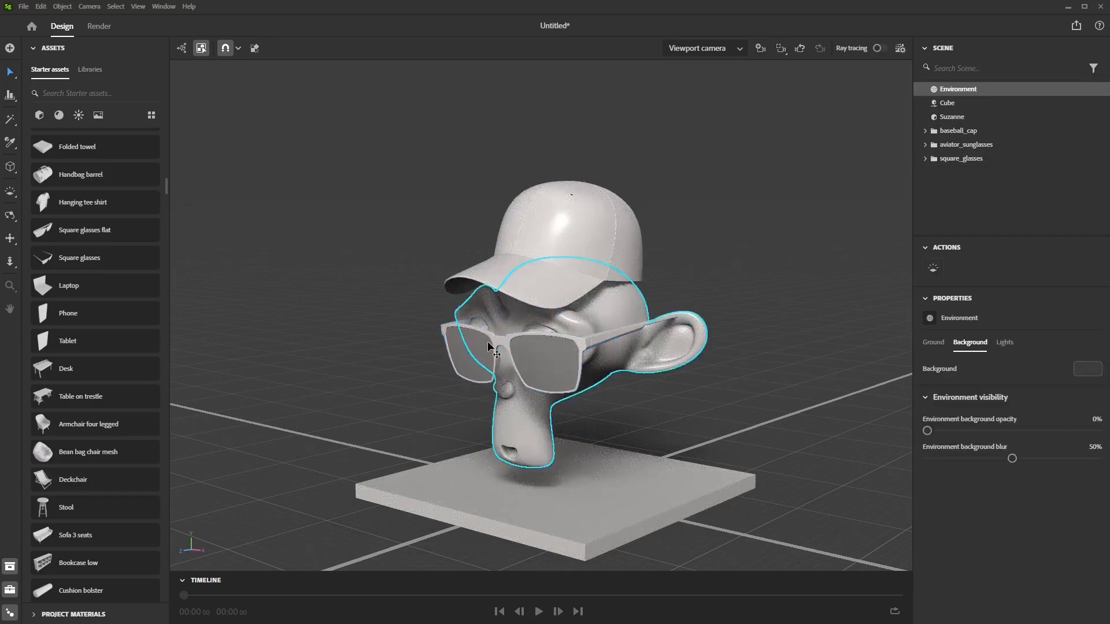
{"action": "left_click", "coordinate": [487, 342]}
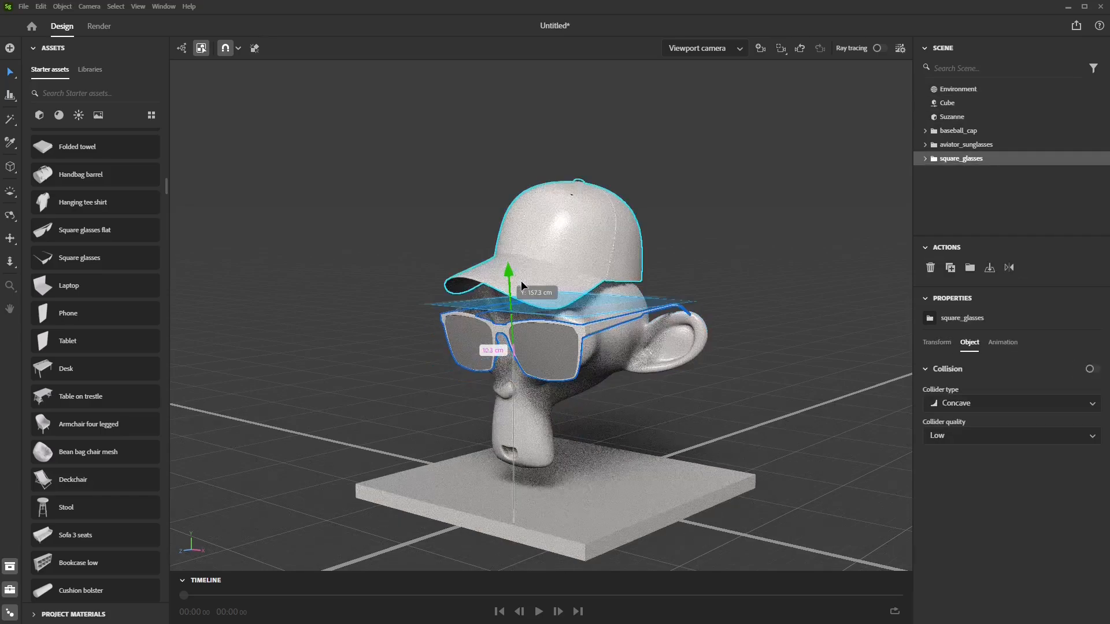
{"action": "left_click", "coordinate": [692, 275]}
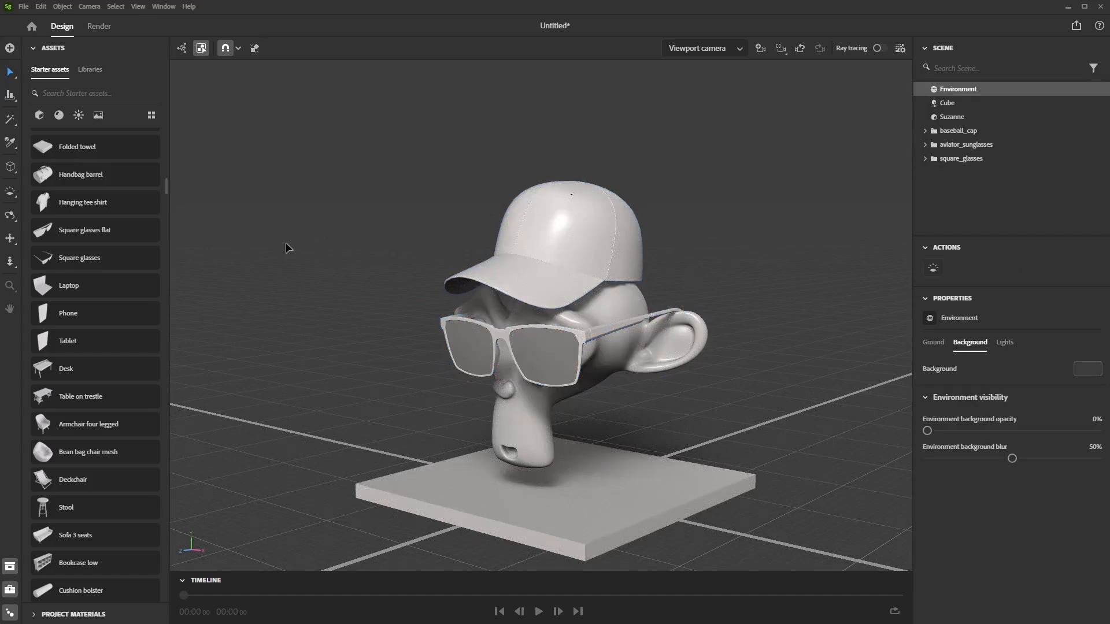
Step: Browse the starter materials, covering fabrics, stones, metals, paints, papers, plastics, rubbers, glass and woods, for suitable model finishes
{"action": "left_click", "coordinate": [59, 118]}
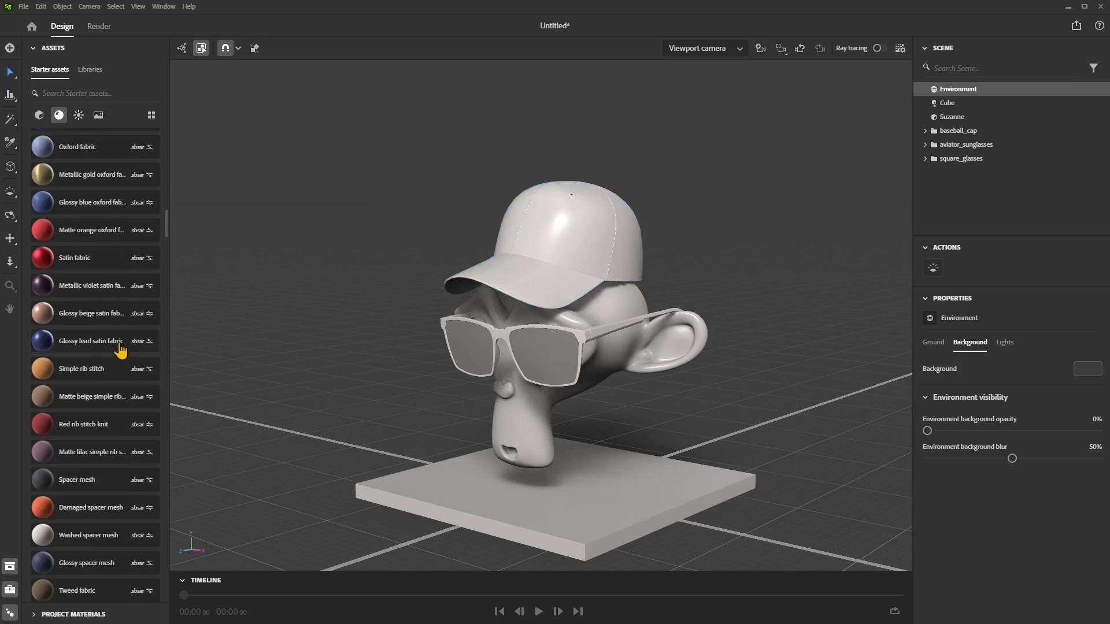
{"action": "scroll", "coordinate": [81, 358], "scroll_direction": "down", "scroll_amount": 15}
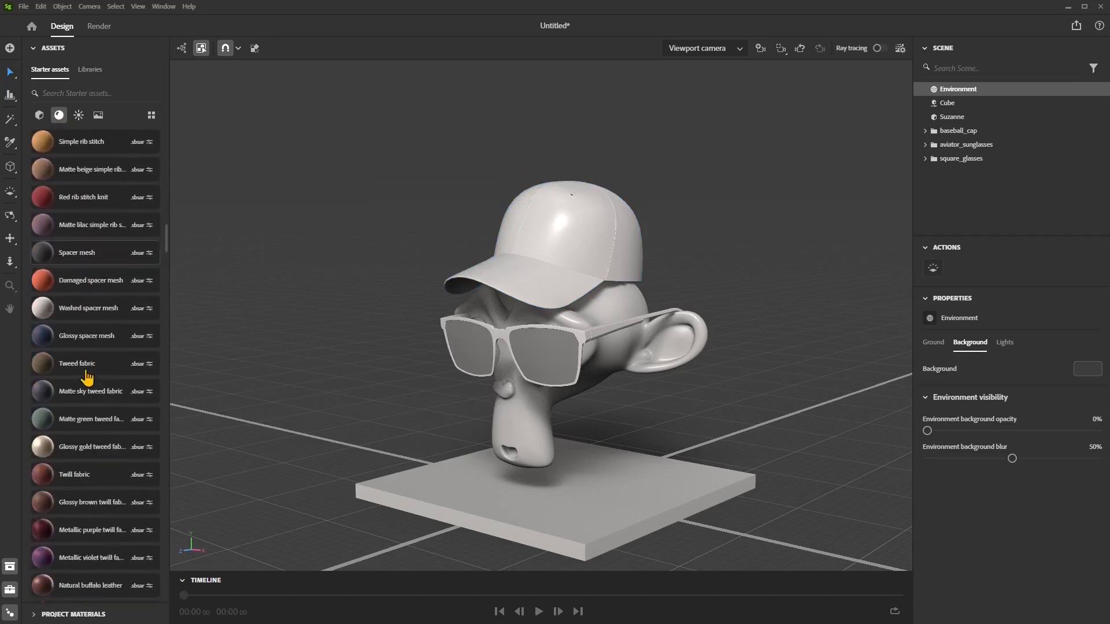
{"action": "left_click", "coordinate": [151, 115]}
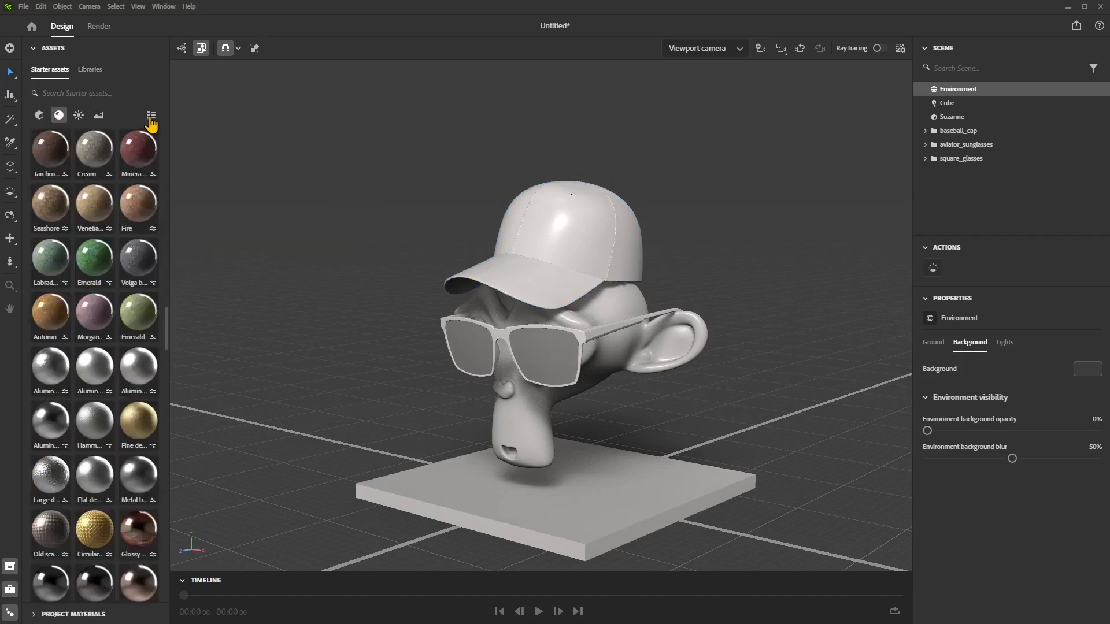
{"action": "scroll", "coordinate": [117, 341], "scroll_direction": "down", "scroll_amount": 5}
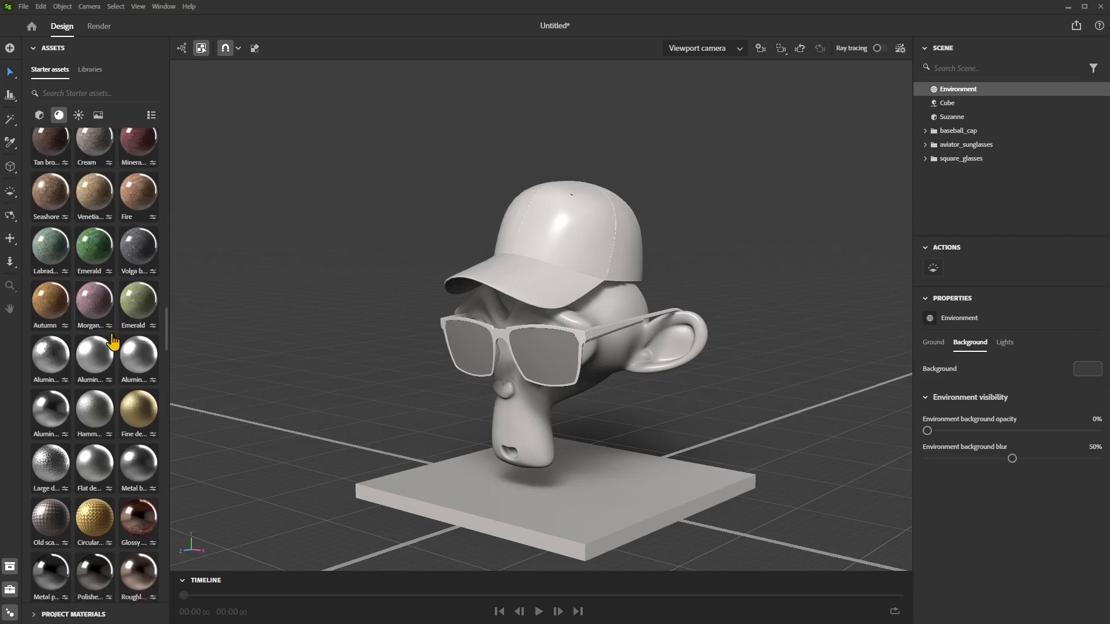
{"action": "left_click", "coordinate": [151, 115]}
{"action": "scroll", "coordinate": [87, 335], "scroll_direction": "down", "scroll_amount": 10}
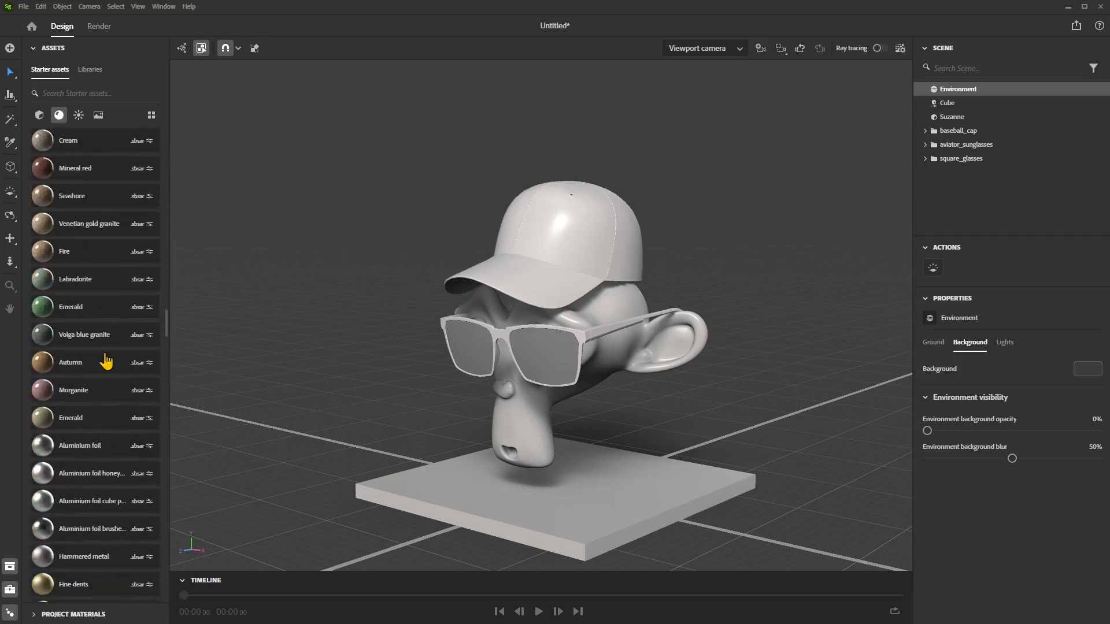
{"action": "scroll", "coordinate": [132, 509], "scroll_direction": "down", "scroll_amount": 6}
{"action": "mouse_move", "coordinate": [132, 508]}
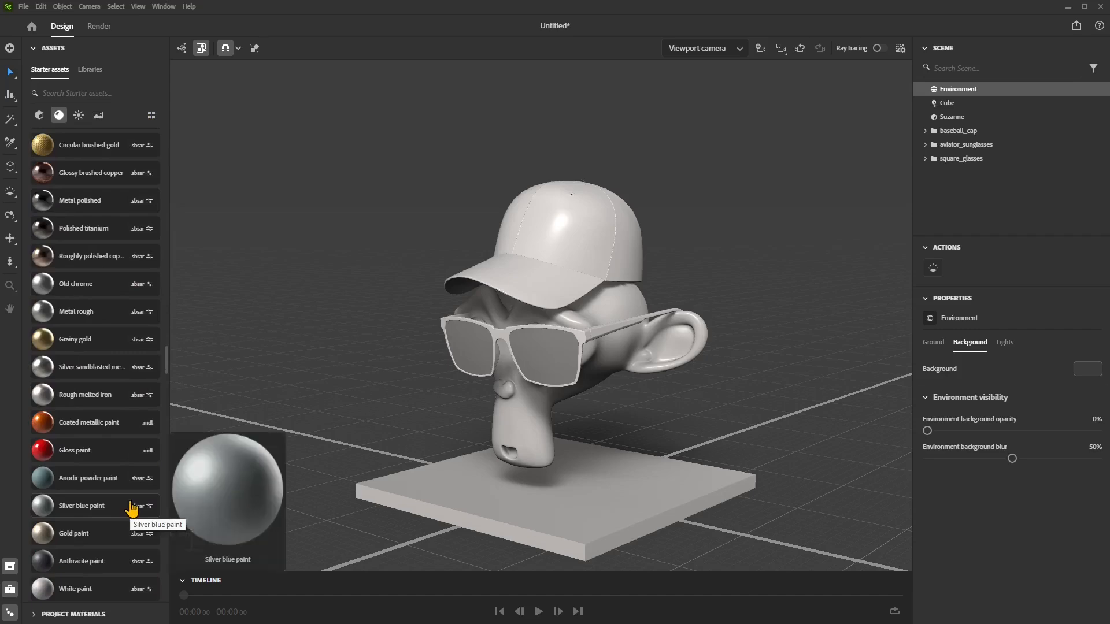
{"action": "scroll", "coordinate": [132, 508], "scroll_direction": "down", "scroll_amount": 8}
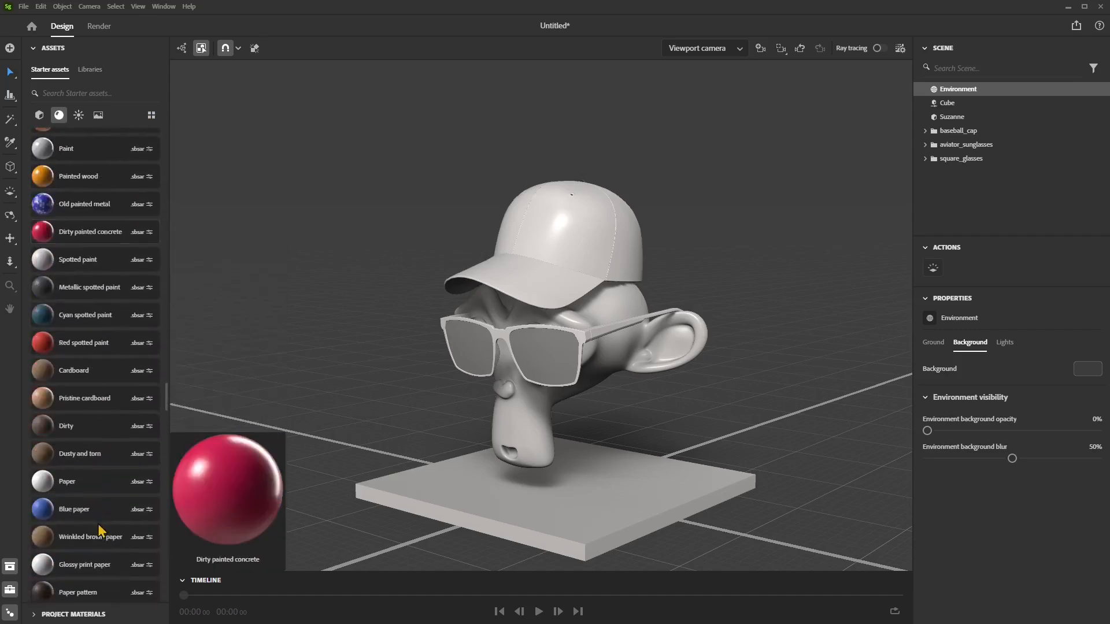
{"action": "scroll", "coordinate": [100, 531], "scroll_direction": "down", "scroll_amount": 10}
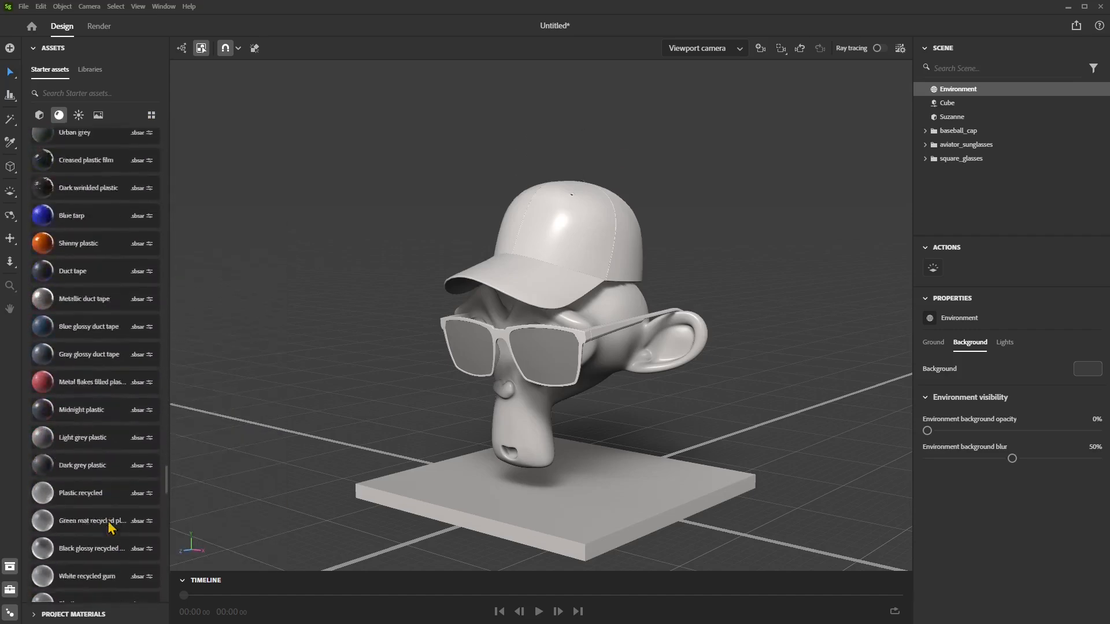
{"action": "scroll", "coordinate": [108, 521], "scroll_direction": "down", "scroll_amount": 4}
{"action": "scroll", "coordinate": [84, 492], "scroll_direction": "down", "scroll_amount": 5}
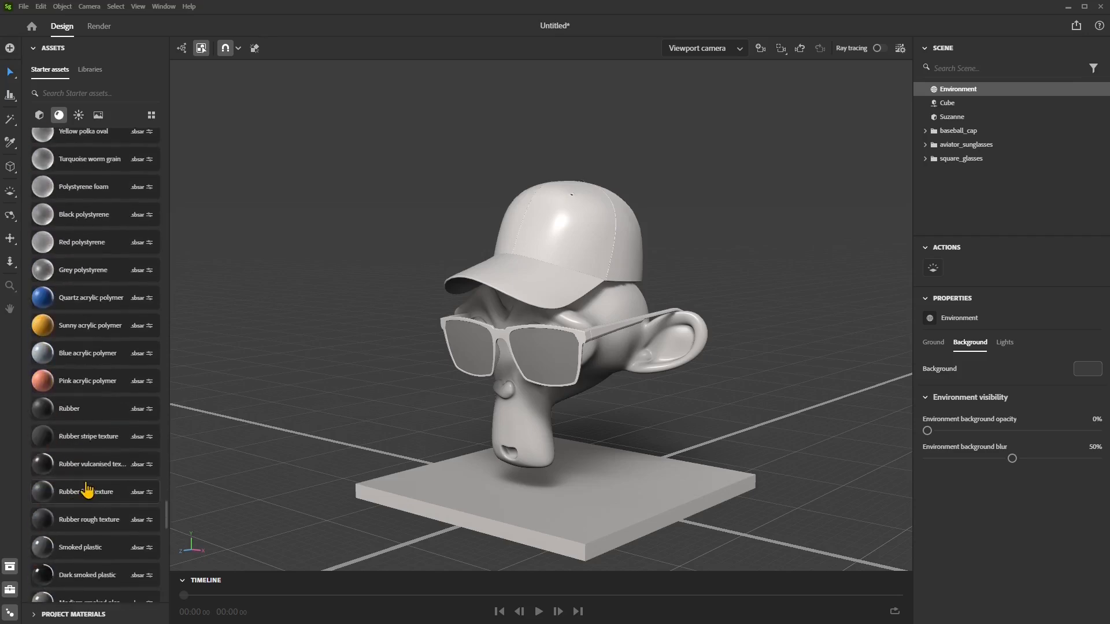
{"action": "scroll", "coordinate": [88, 425], "scroll_direction": "up", "scroll_amount": 1}
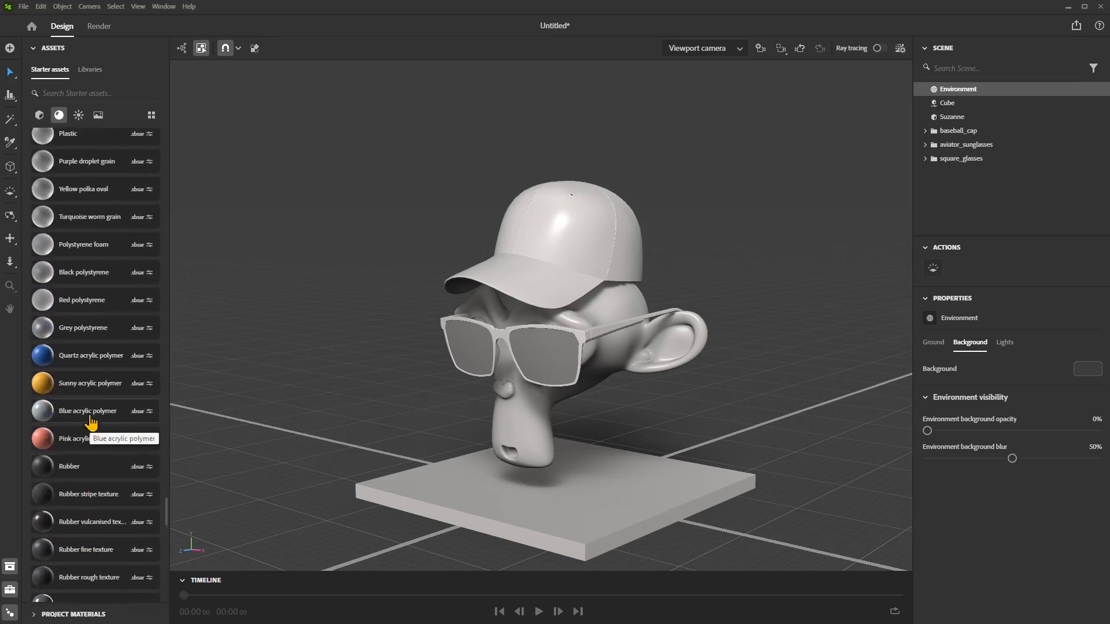
{"action": "scroll", "coordinate": [91, 421], "scroll_direction": "up", "scroll_amount": 3}
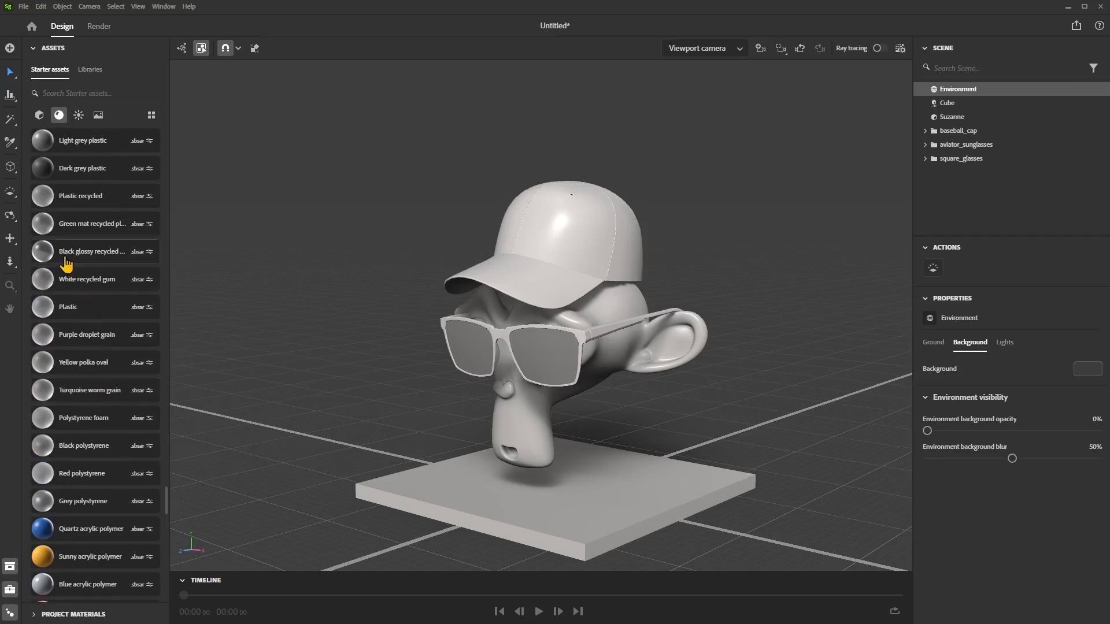
{"action": "scroll", "coordinate": [95, 449], "scroll_direction": "down", "scroll_amount": 5}
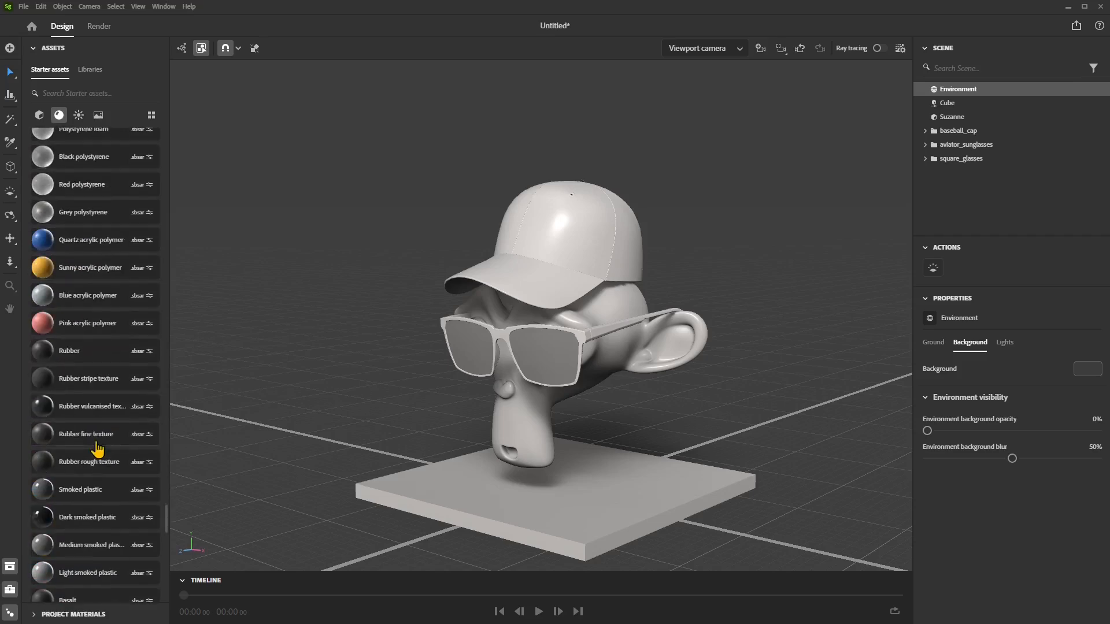
{"action": "scroll", "coordinate": [96, 449], "scroll_direction": "down", "scroll_amount": 5}
{"action": "scroll", "coordinate": [141, 490], "scroll_direction": "down", "scroll_amount": 5}
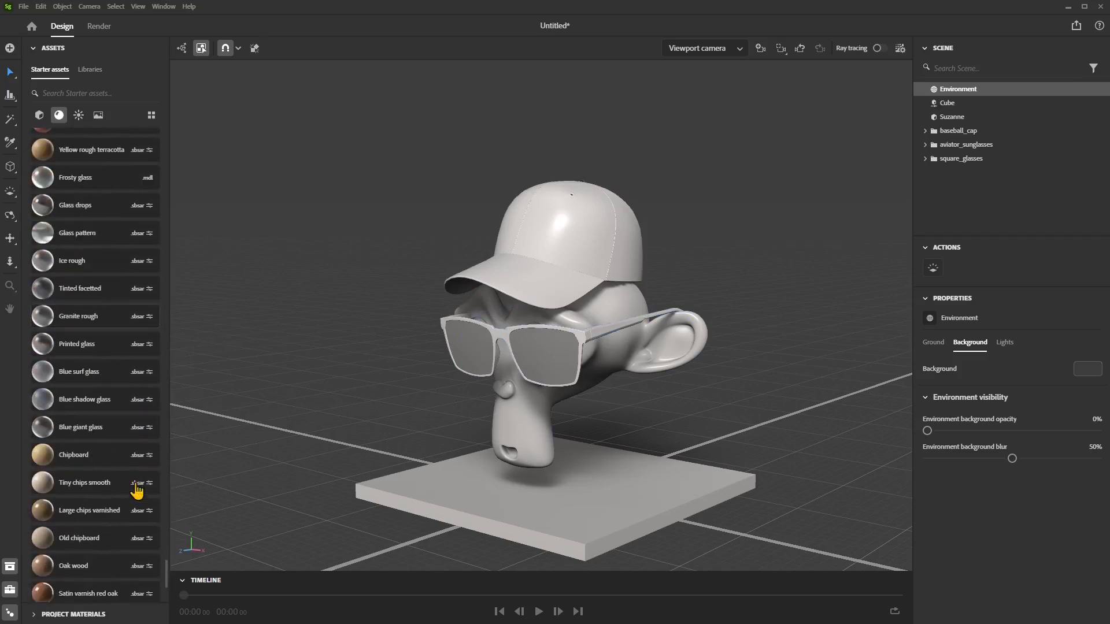
{"action": "scroll", "coordinate": [137, 491], "scroll_direction": "down", "scroll_amount": 3}
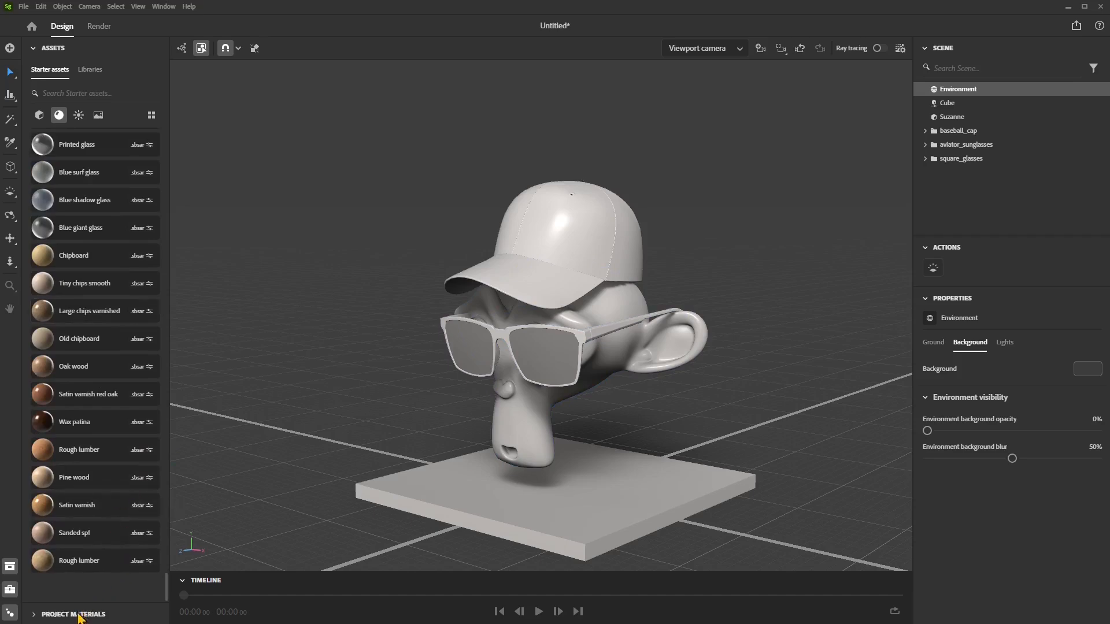
Step: Set the glass 2 material to green with roughness 0, metallic 0.87, opacity 0.14, ambient occlusion 0.27, specular level 0.91 and a green specular edge
{"action": "left_click", "coordinate": [36, 615]}
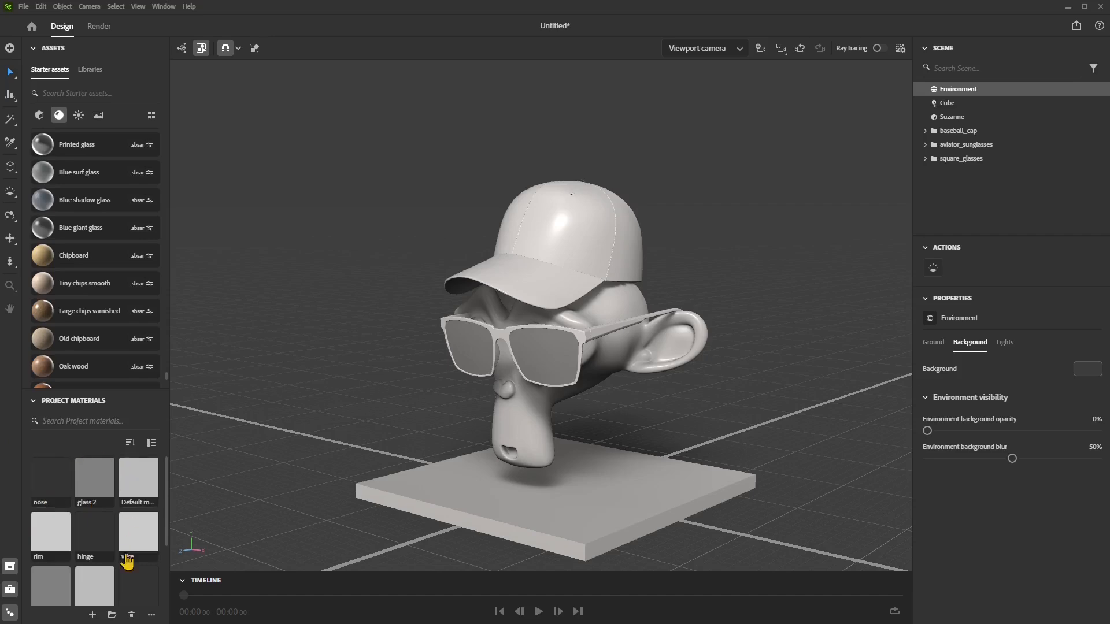
{"action": "left_click", "coordinate": [95, 492]}
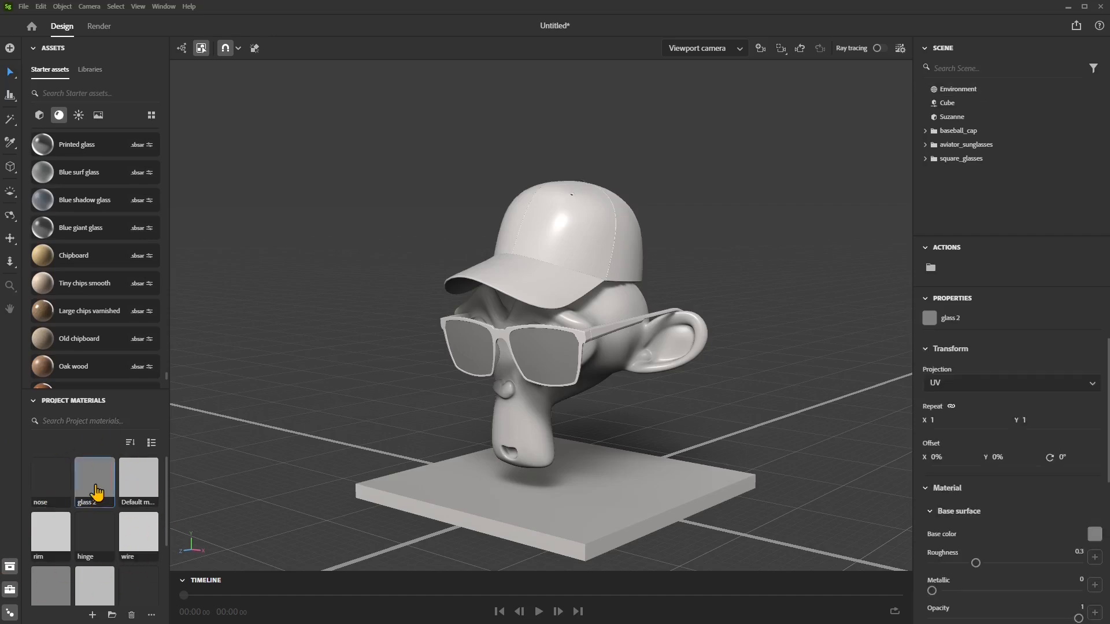
{"action": "scroll", "coordinate": [971, 495], "scroll_direction": "down", "scroll_amount": 4}
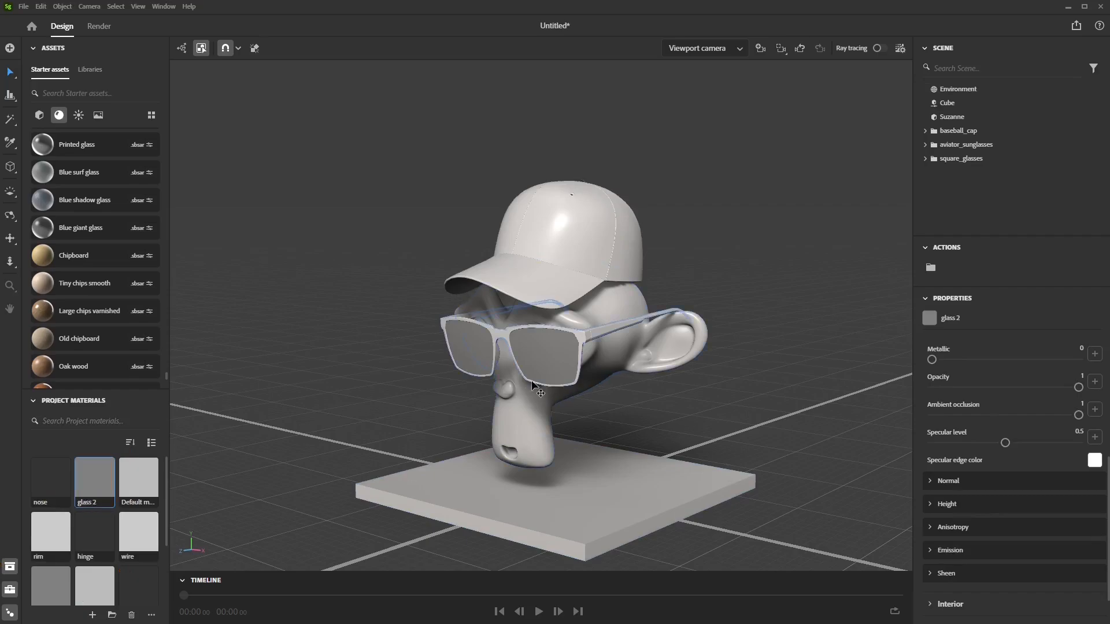
{"action": "mouse_move", "coordinate": [932, 359]}
{"action": "left_mouse_down"}
{"action": "mouse_move", "coordinate": [1070, 359]}
{"action": "mouse_move", "coordinate": [932, 387]}
{"action": "left_mouse_up"}
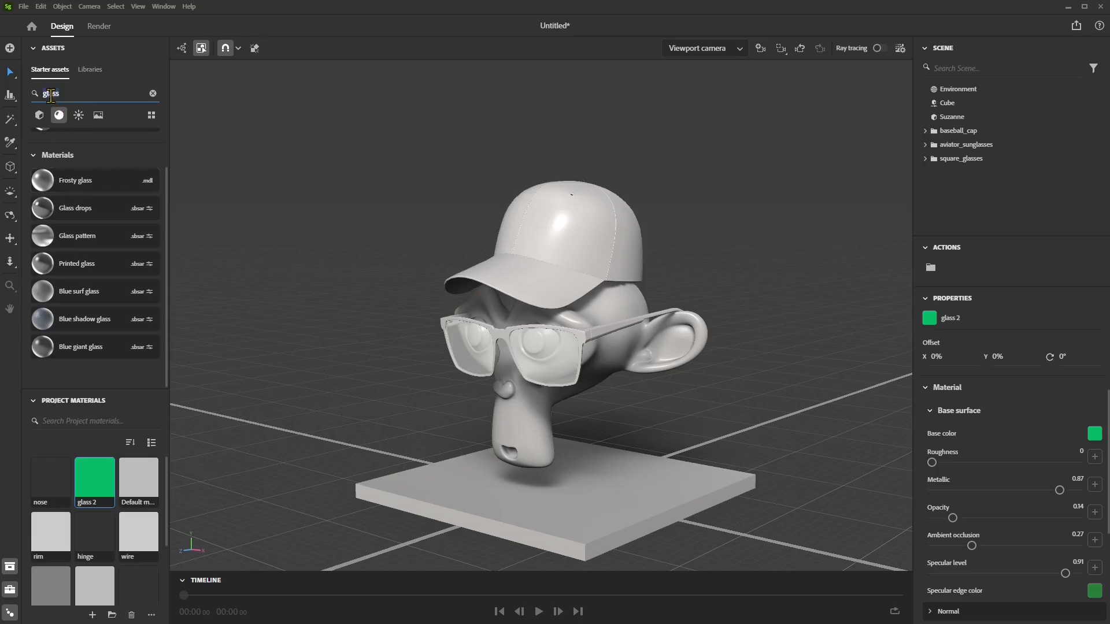
Step: Apply the Glass drops material to the square glasses' lenses and, from a metal search, Anodic powder paint to their rim and arms
{"action": "left_click_drag", "start_coordinate": [44, 209], "coordinate": [479, 344]}
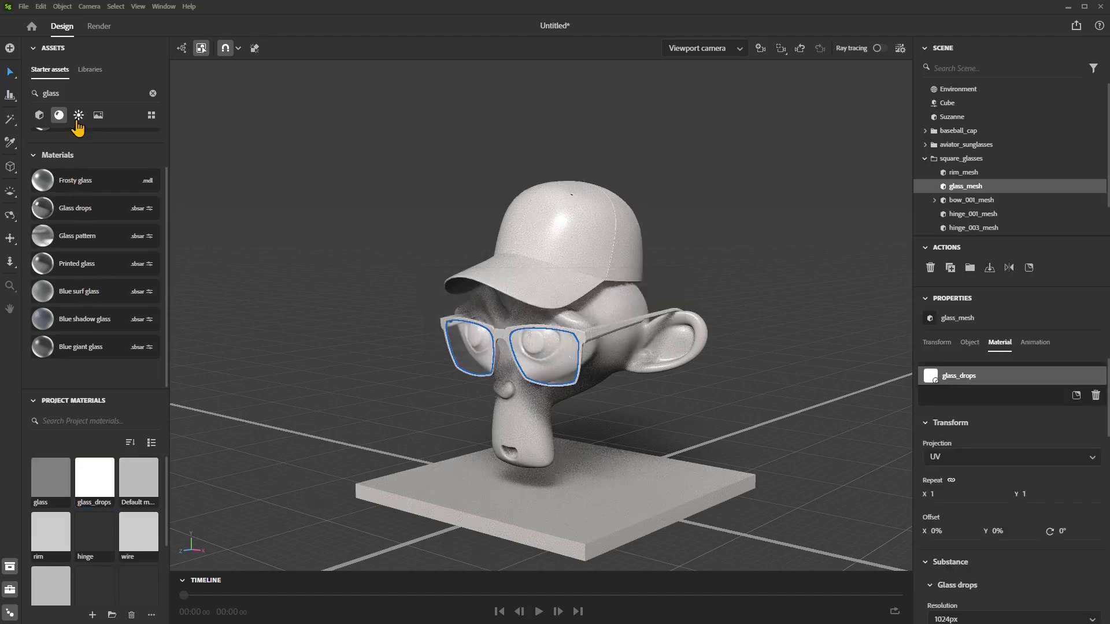
{"action": "double_click", "coordinate": [69, 92]}
{"action": "scroll", "coordinate": [94, 347], "scroll_direction": "down", "scroll_amount": 10}
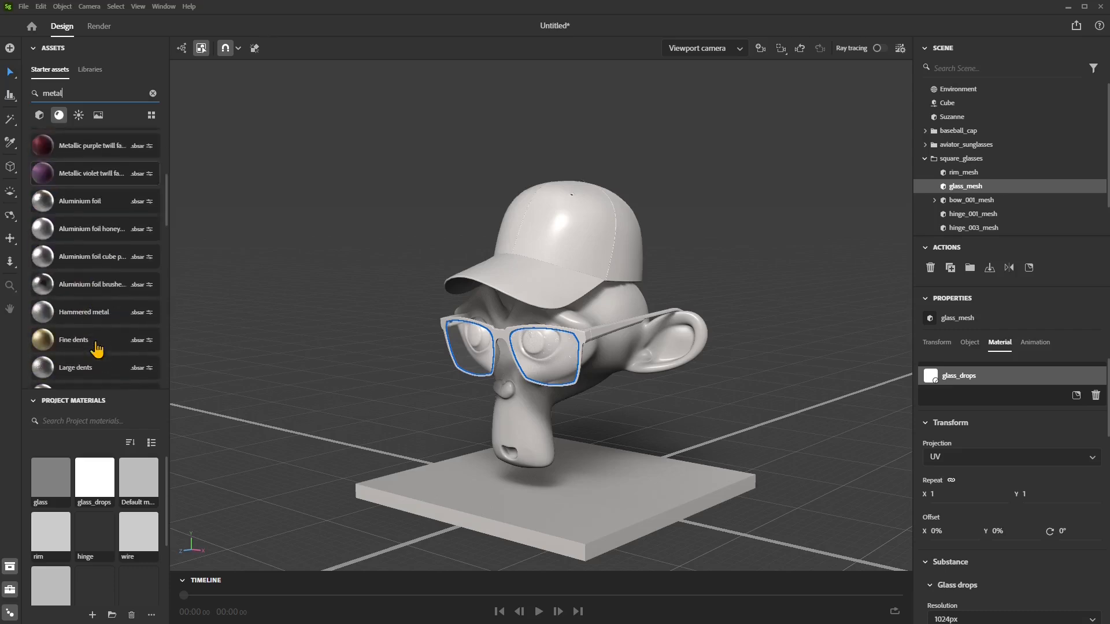
{"action": "scroll", "coordinate": [96, 350], "scroll_direction": "down", "scroll_amount": 10}
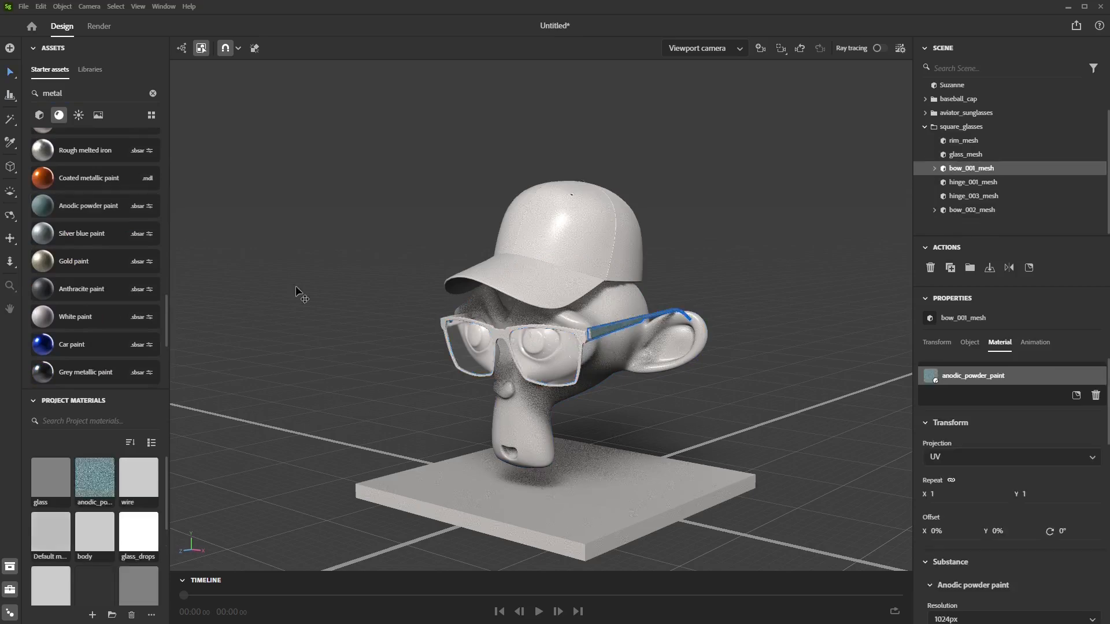
{"action": "left_click_drag", "start_coordinate": [43, 207], "coordinate": [578, 331]}
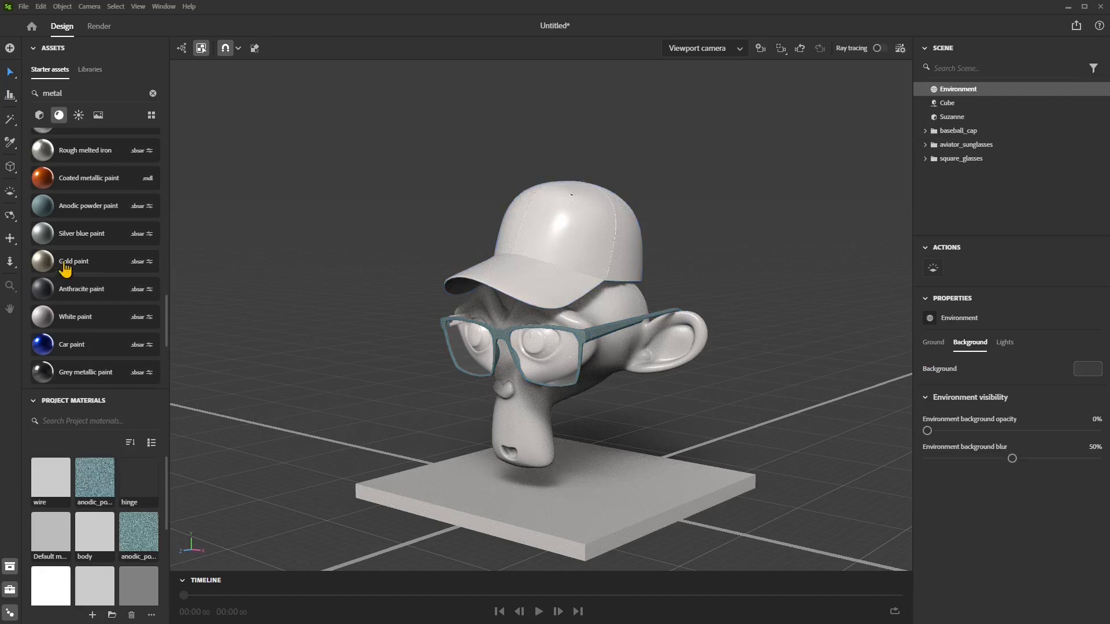
Step: Search the starter materials for fabric and apply Matte sky tweed fabric to the baseball cap's crown
{"action": "scroll", "coordinate": [69, 341], "scroll_direction": "down", "scroll_amount": 2}
{"action": "double_click", "coordinate": [70, 93]}
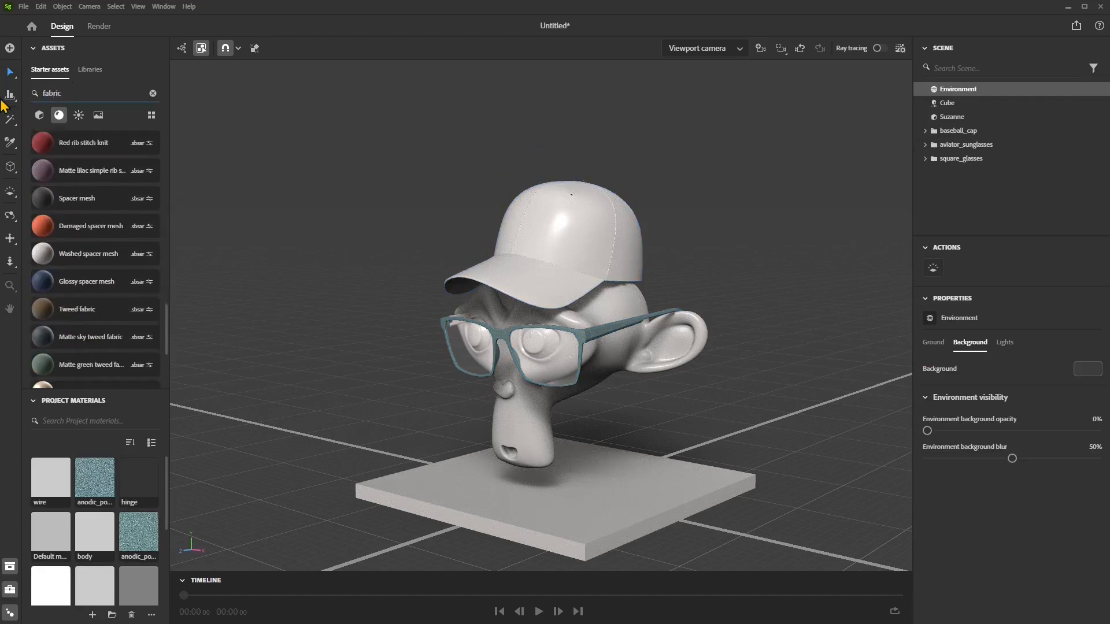
{"action": "scroll", "coordinate": [94, 274], "scroll_direction": "down", "scroll_amount": 2}
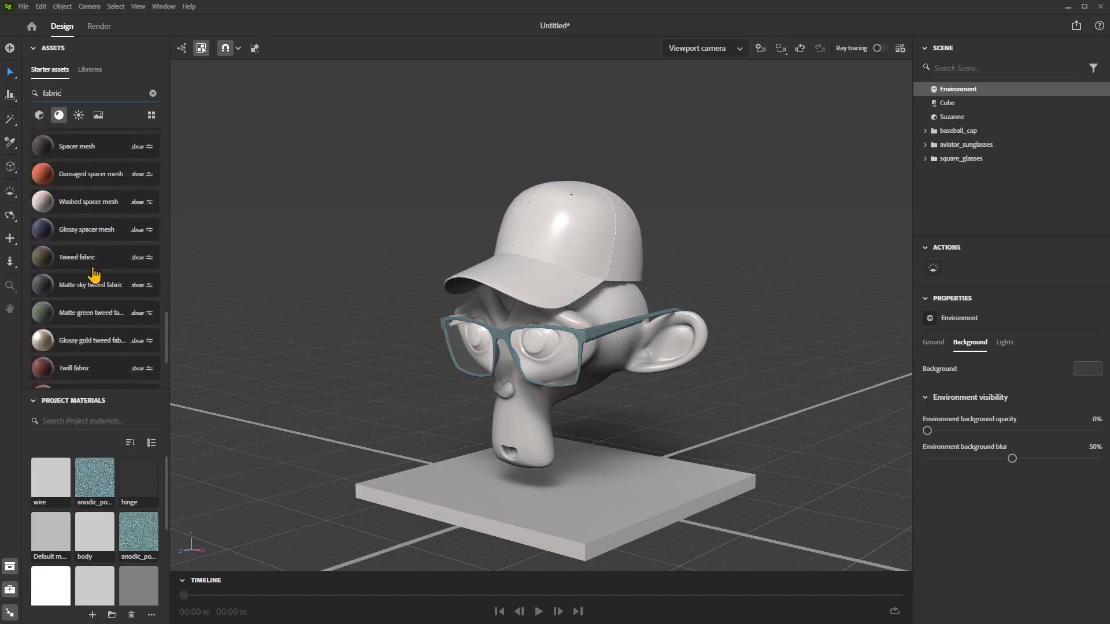
{"action": "scroll", "coordinate": [94, 274], "scroll_direction": "down", "scroll_amount": 2}
{"action": "mouse_move", "coordinate": [87, 278]}
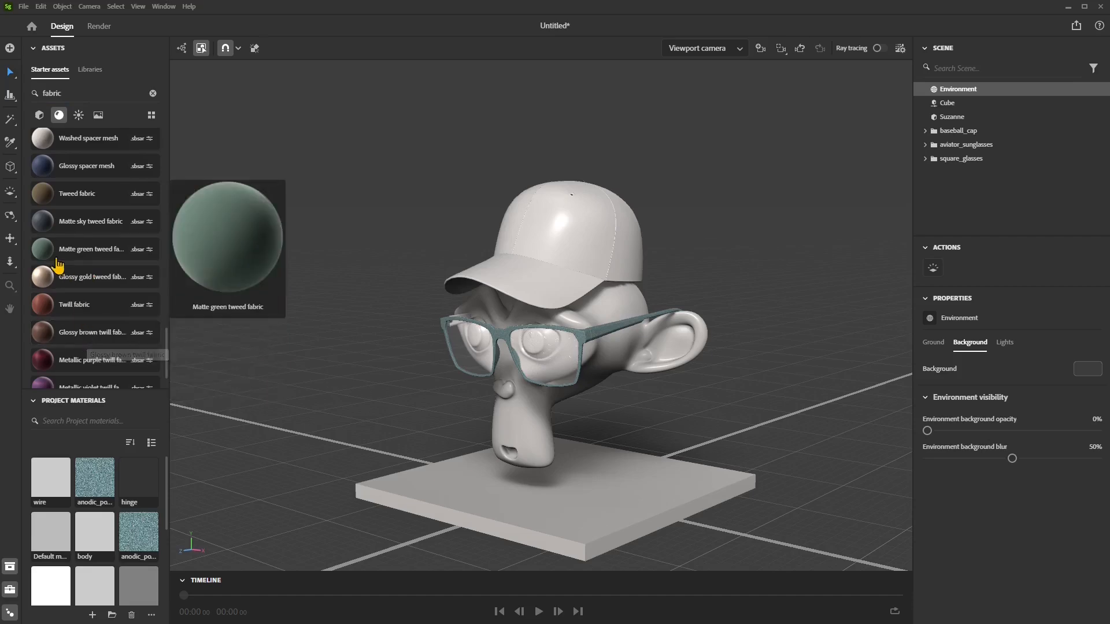
{"action": "left_click_drag", "start_coordinate": [46, 234], "coordinate": [562, 232]}
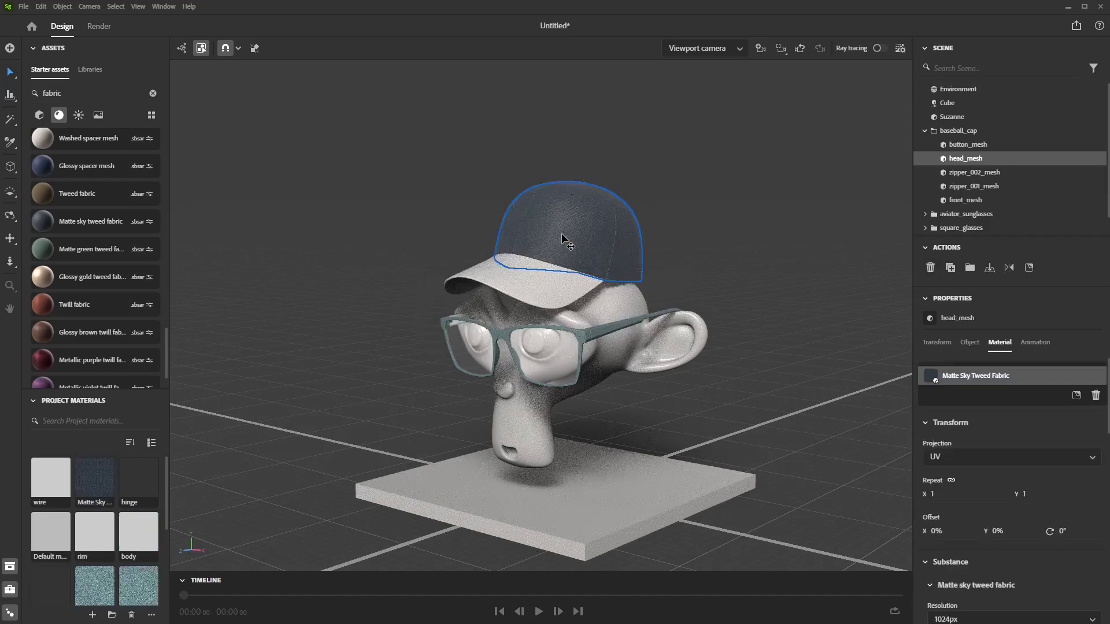
Step: Try Glossy spacer mesh and Damaged spacer mesh on the baseball cap's brim, and undo both
{"action": "left_click_drag", "start_coordinate": [49, 223], "coordinate": [476, 282]}
{"action": "scroll", "coordinate": [46, 243], "scroll_direction": "up", "scroll_amount": 2}
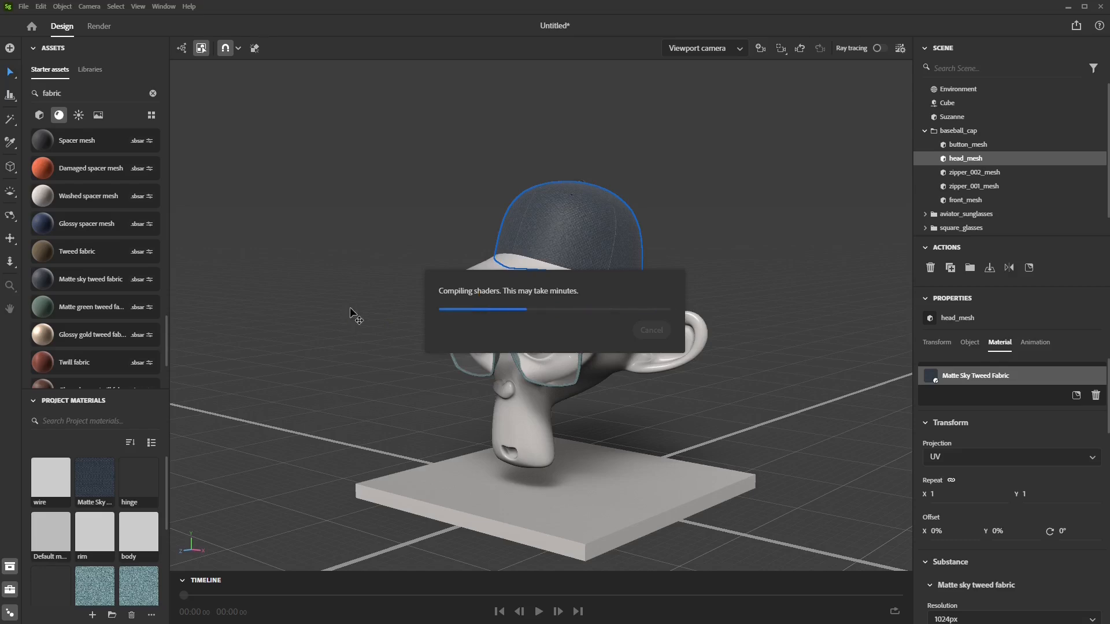
{"action": "left_click", "coordinate": [349, 306]}
{"action": "scroll", "coordinate": [124, 323], "scroll_direction": "up", "scroll_amount": 1}
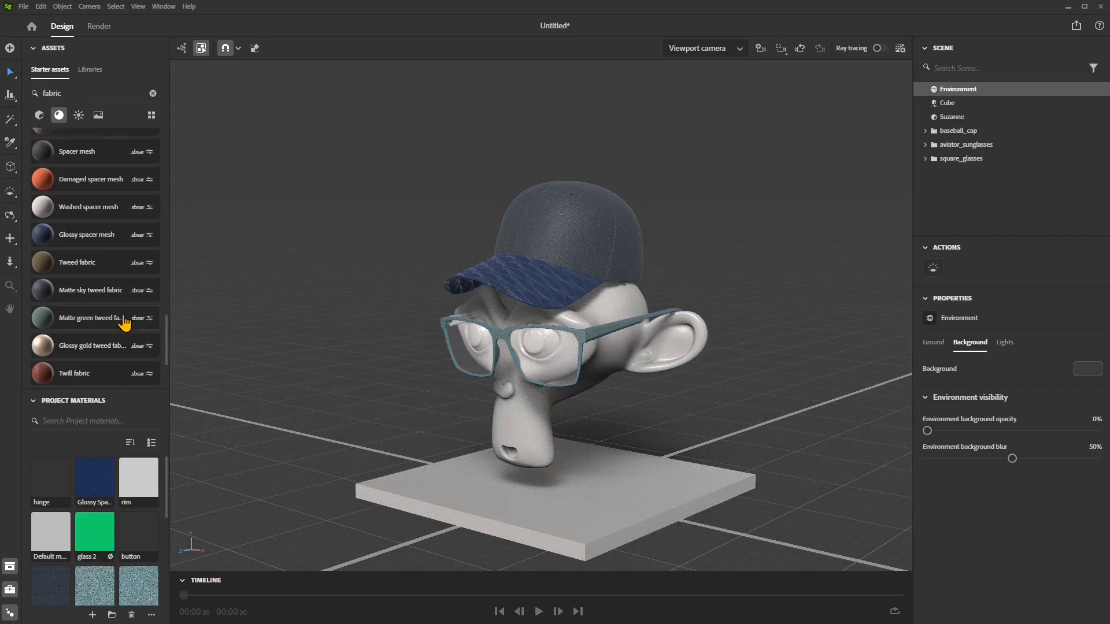
{"action": "scroll", "coordinate": [124, 324], "scroll_direction": "up", "scroll_amount": 1}
{"action": "left_click_drag", "start_coordinate": [46, 227], "coordinate": [409, 267]}
{"action": "left_click_drag", "start_coordinate": [518, 290], "coordinate": [537, 289]}
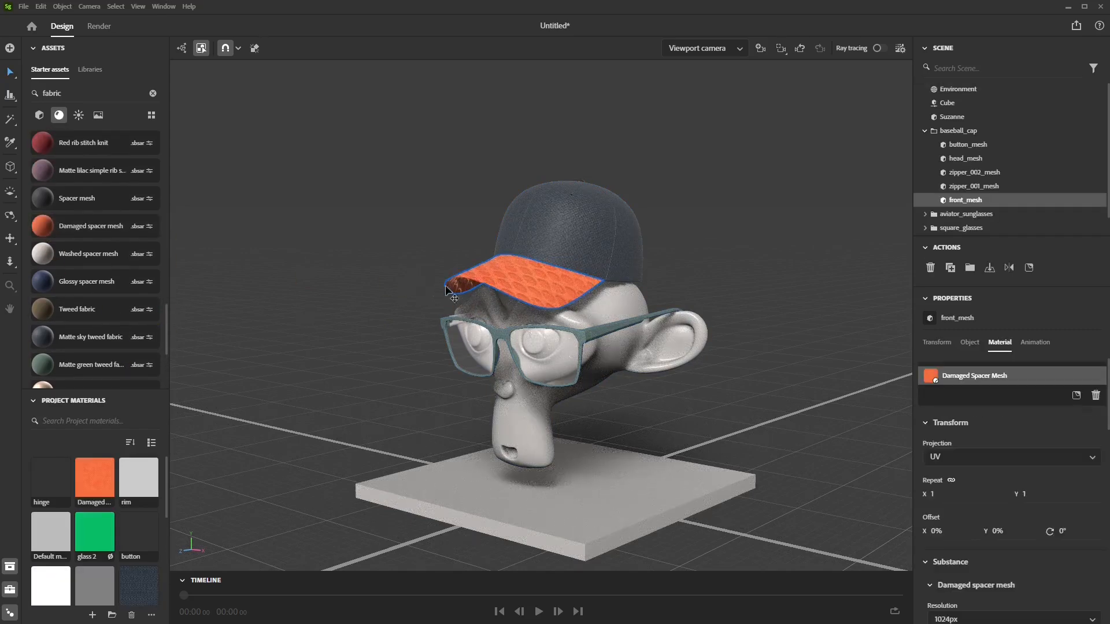
{"action": "key", "text": "ctrl+z"}
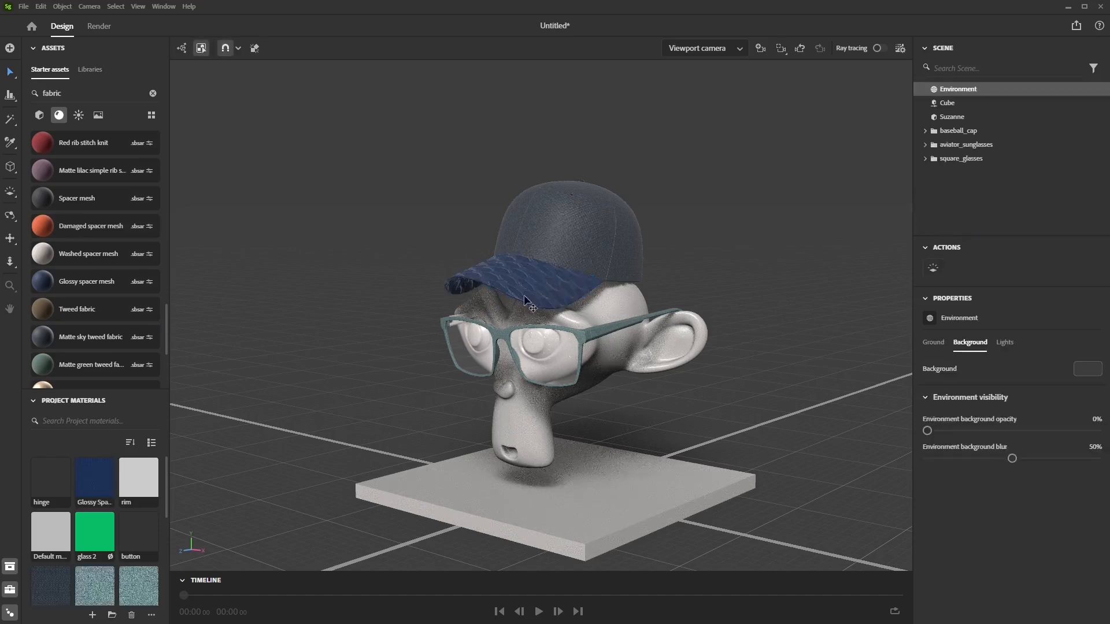
{"action": "key", "text": "ctrl+z"}
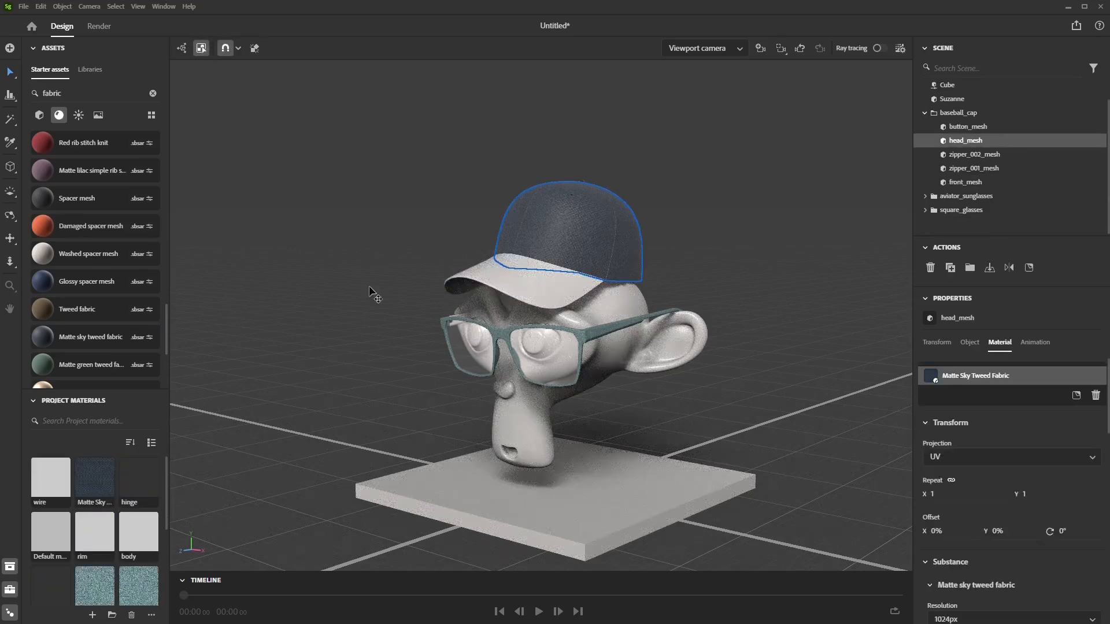
Step: Apply Tweed fabric to the baseball cap's brim and Glossy beige satin fabric to the monkey head
{"action": "left_click_drag", "start_coordinate": [87, 312], "coordinate": [487, 270]}
{"action": "left_click", "coordinate": [430, 300]}
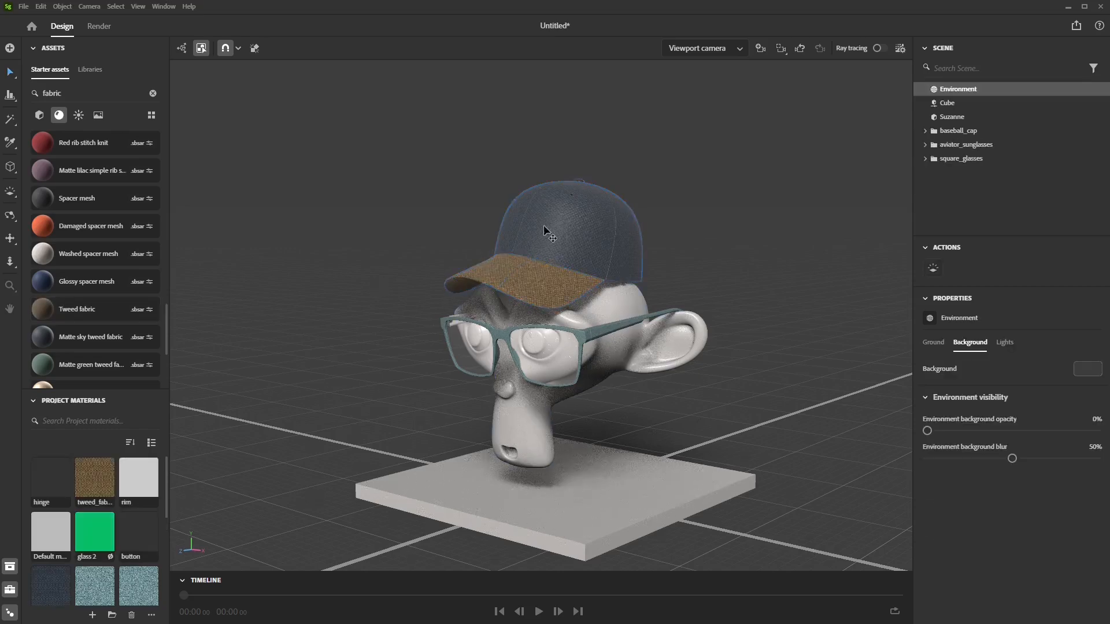
{"action": "scroll", "coordinate": [75, 301], "scroll_direction": "up", "scroll_amount": 2}
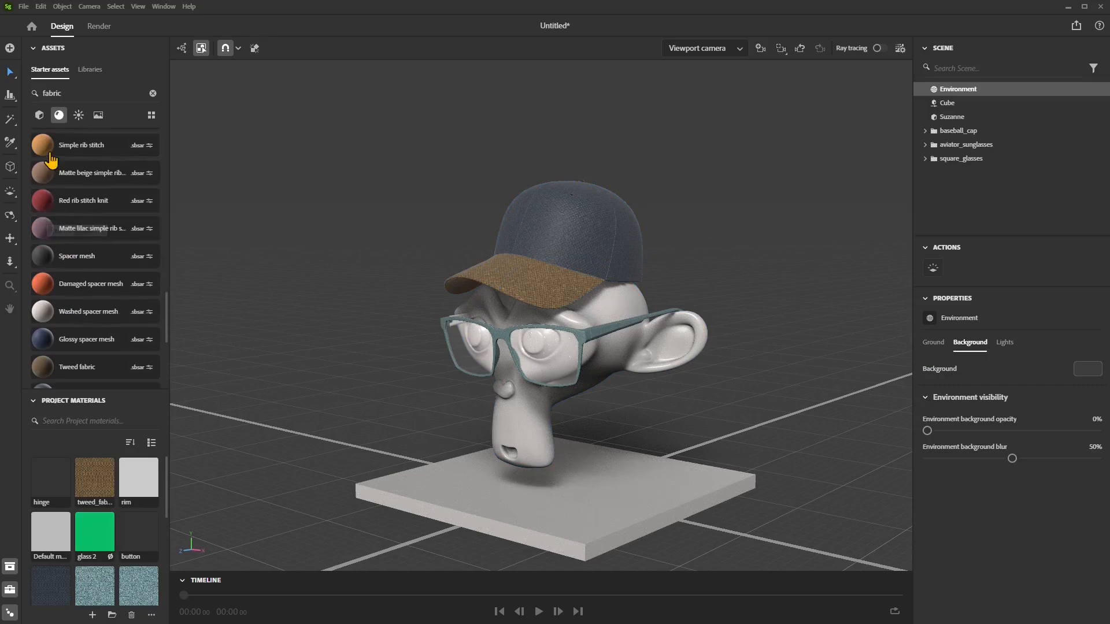
{"action": "scroll", "coordinate": [49, 272], "scroll_direction": "up", "scroll_amount": 6}
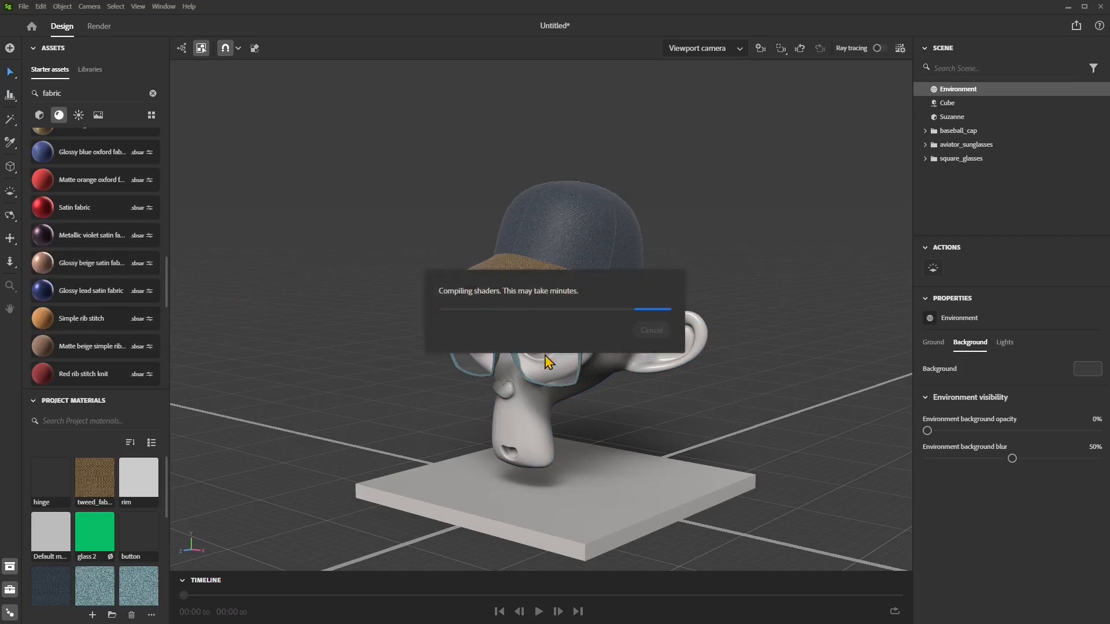
Step: Apply the matte orange oxford fabric material to the base under the monkey head, and deselect it
{"action": "mouse_move", "coordinate": [133, 322]}
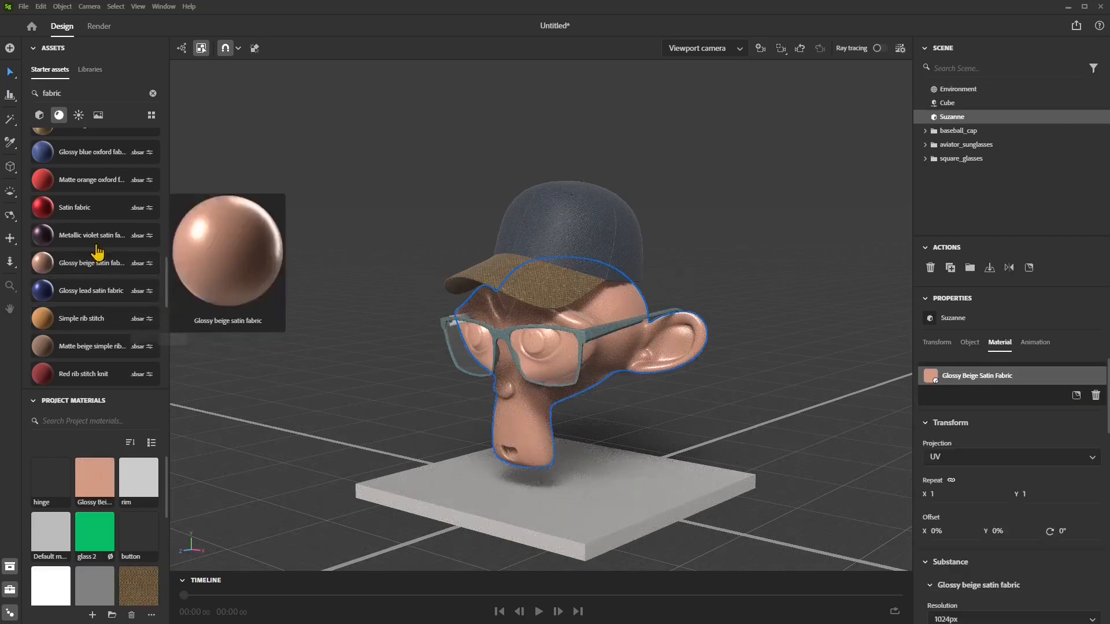
{"action": "left_click_drag", "start_coordinate": [44, 185], "coordinate": [356, 379]}
{"action": "left_click_drag", "start_coordinate": [439, 485], "coordinate": [428, 473]}
{"action": "left_click", "coordinate": [386, 384]}
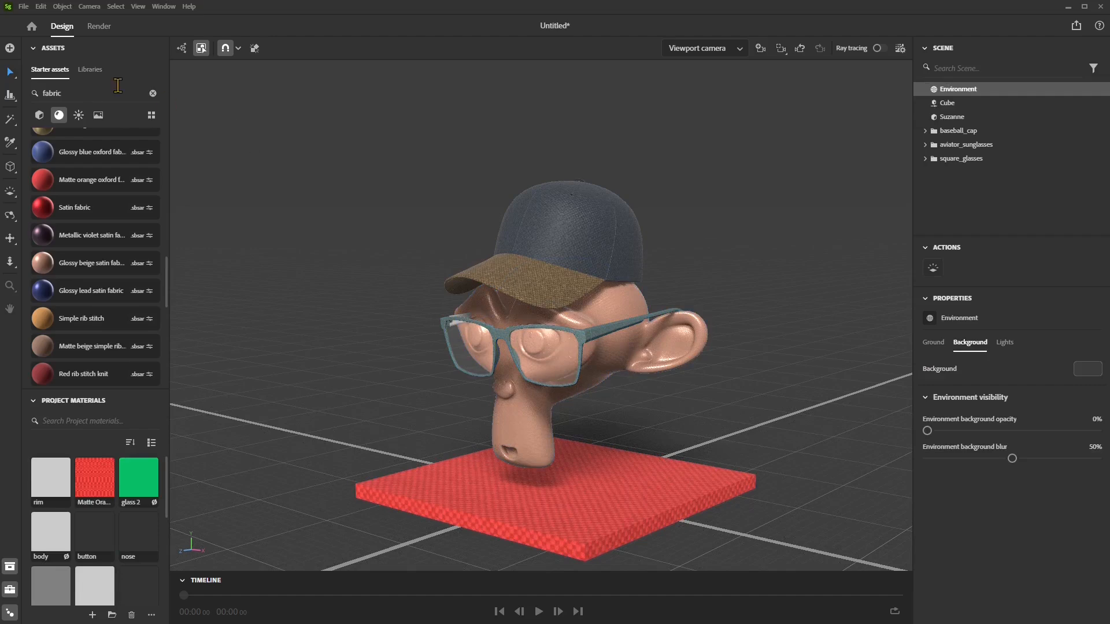
Step: Add a Directional physical light, raise it above the base and place it in front of the cap, angled down at the head
{"action": "left_click", "coordinate": [78, 115]}
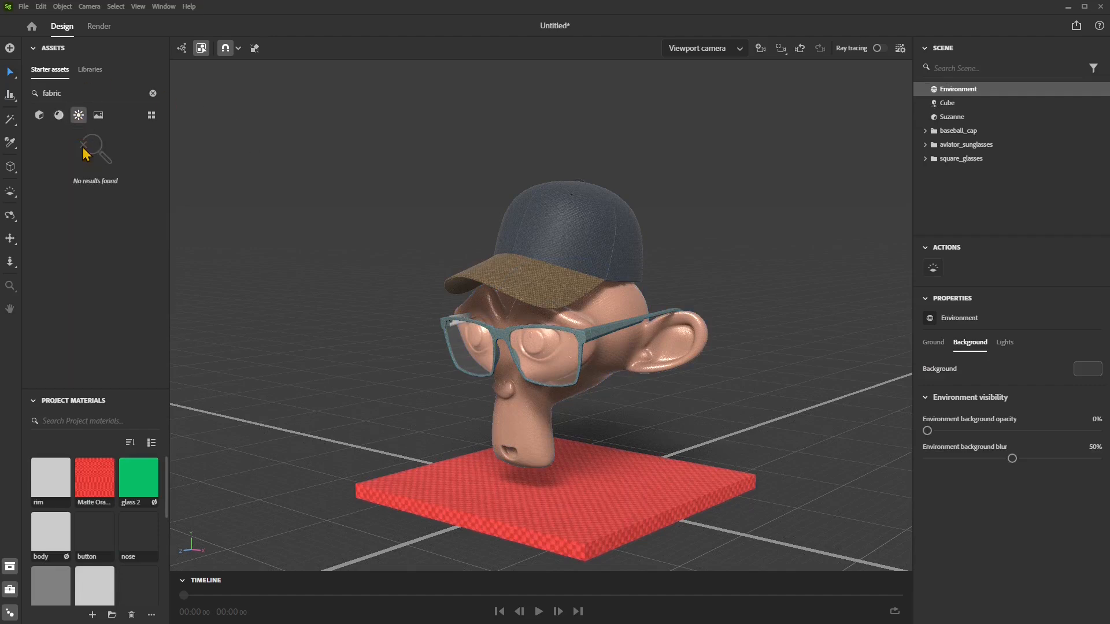
{"action": "left_click", "coordinate": [153, 95]}
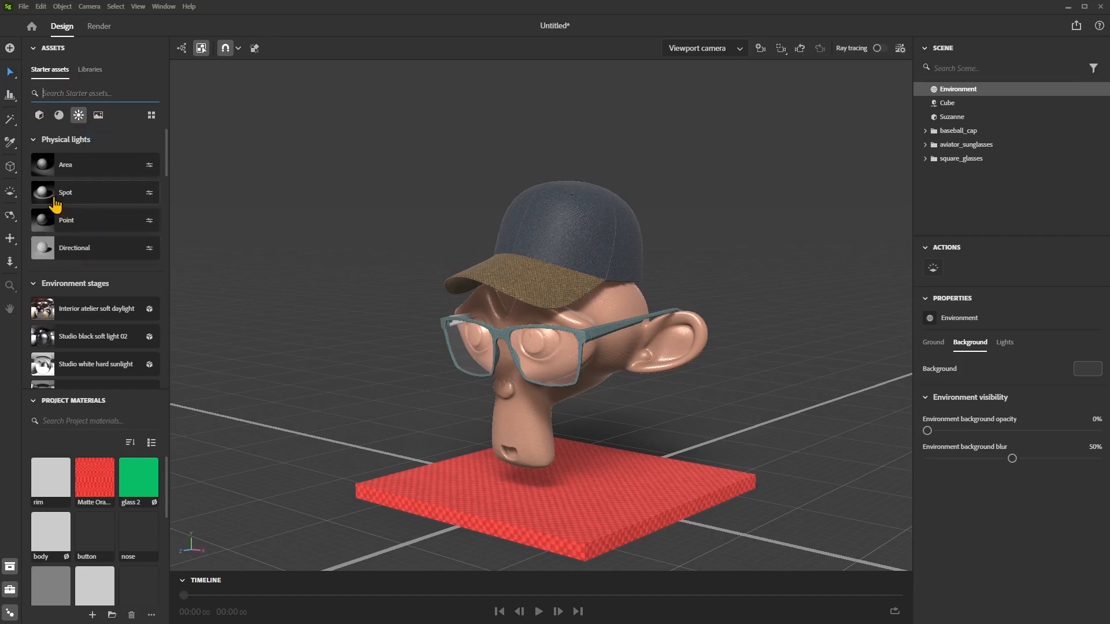
{"action": "mouse_move", "coordinate": [50, 262]}
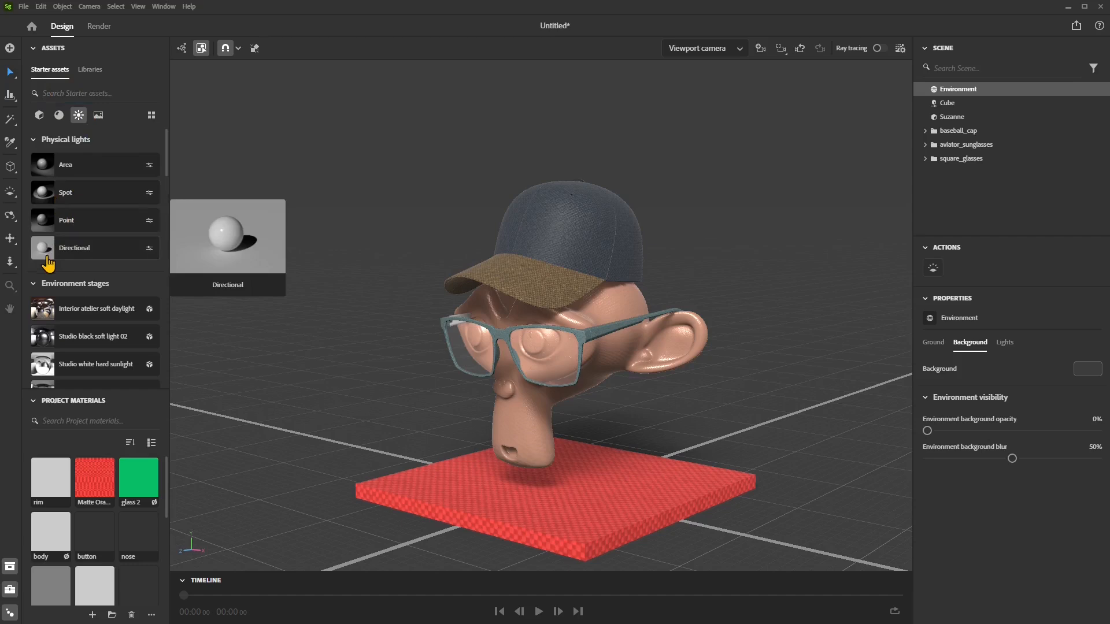
{"action": "left_click_drag", "start_coordinate": [48, 263], "coordinate": [449, 477]}
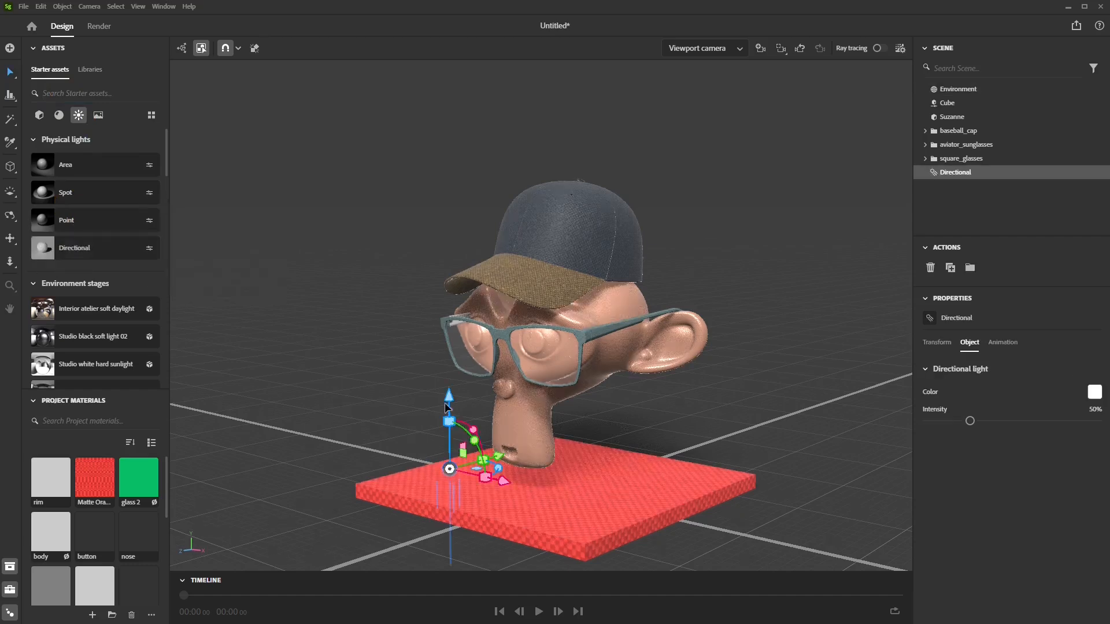
{"action": "left_click_drag", "start_coordinate": [446, 407], "coordinate": [446, 153]}
{"action": "mouse_move", "coordinate": [493, 214]}
{"action": "left_mouse_down"}
{"action": "mouse_move", "coordinate": [396, 217]}
{"action": "mouse_move", "coordinate": [325, 100]}
{"action": "mouse_move", "coordinate": [309, 155]}
{"action": "left_mouse_up"}
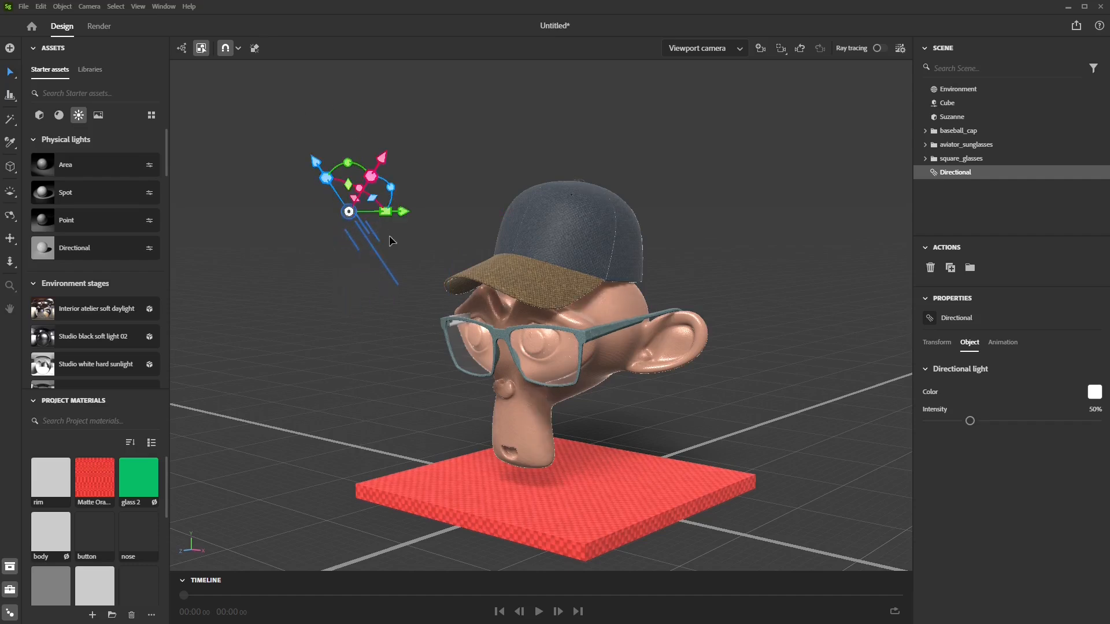
Step: Try the Interior atelier soft daylight environment stage on the scene, and undo it
{"action": "scroll", "coordinate": [85, 319], "scroll_direction": "down", "scroll_amount": 2}
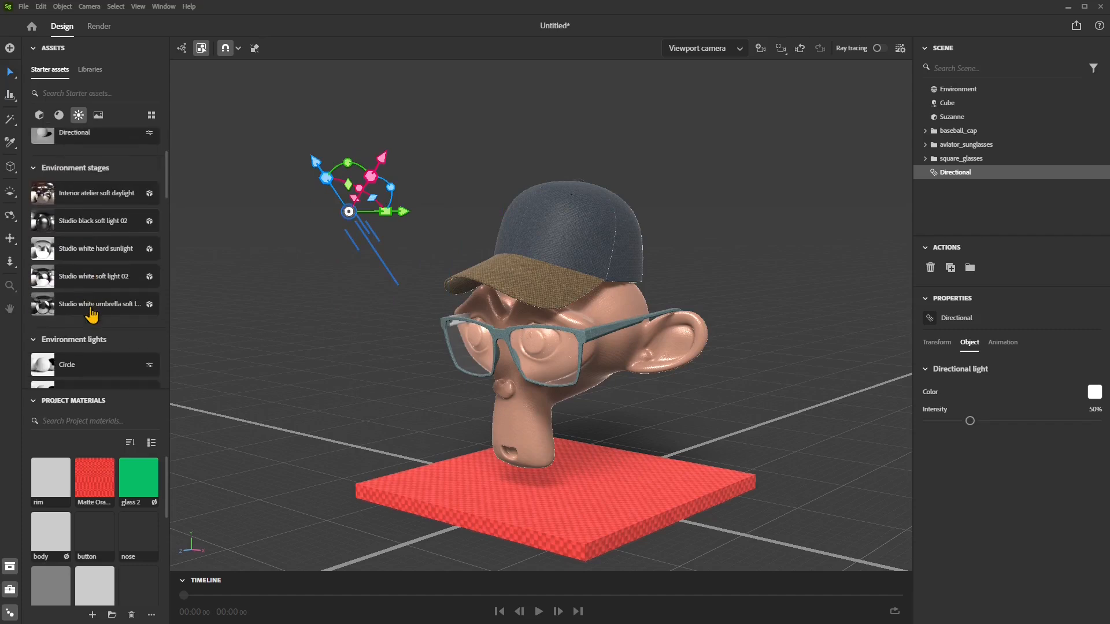
{"action": "left_click_drag", "start_coordinate": [46, 199], "coordinate": [320, 283]}
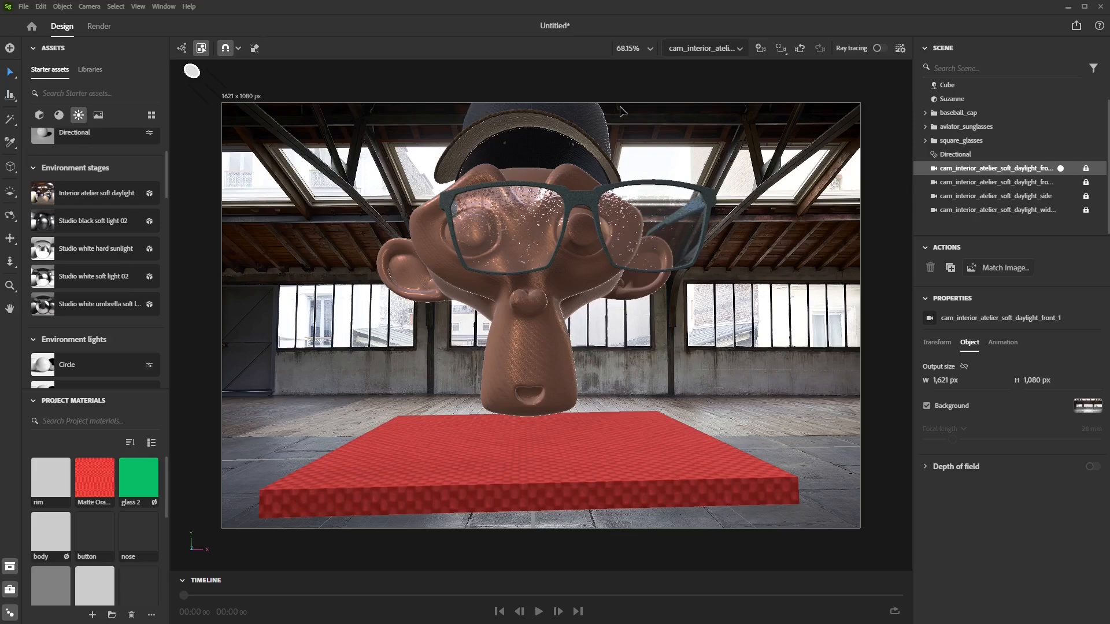
{"action": "key", "text": "ctrl+z"}
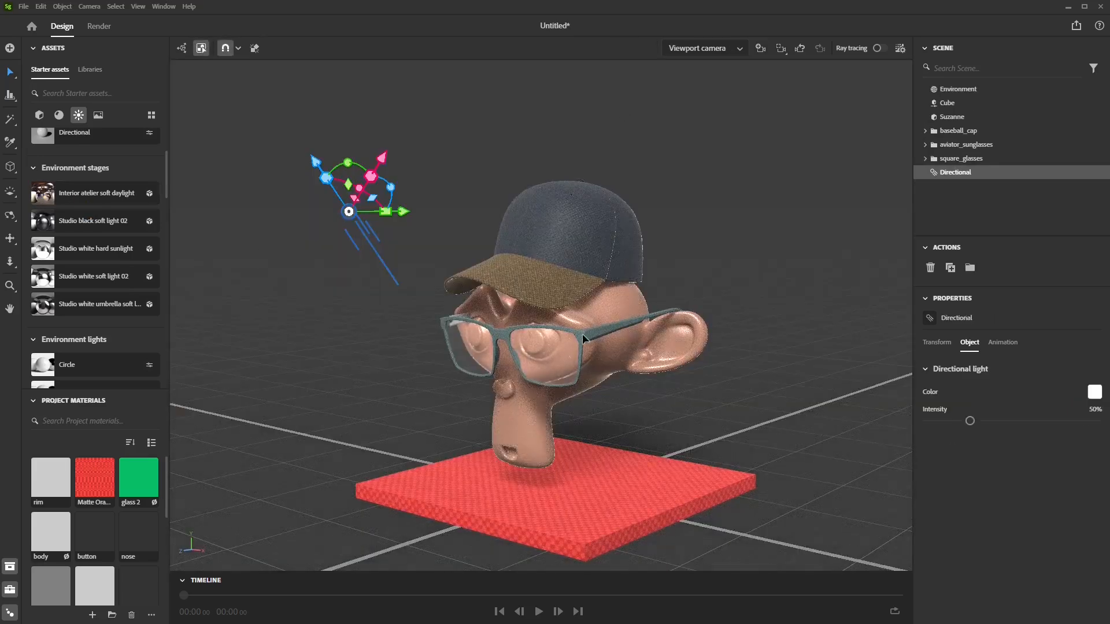
Step: Shift the square glasses along the X axis, farther forward from the monkey's face, and deselect them
{"action": "left_click", "coordinate": [584, 339]}
{"action": "left_click_drag", "start_coordinate": [571, 354], "coordinate": [532, 360]}
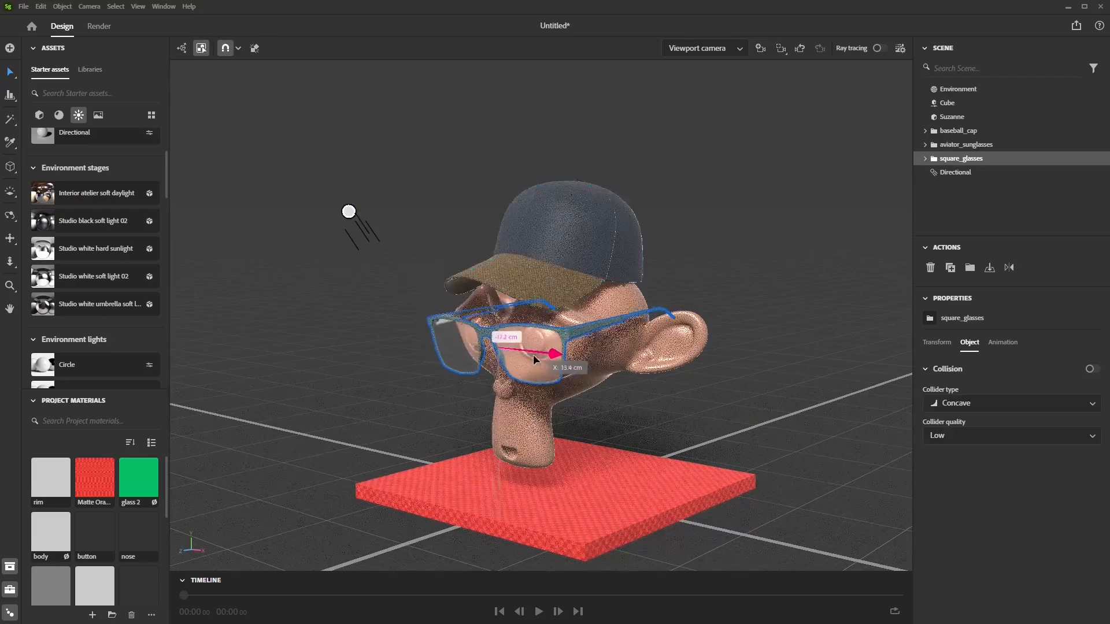
{"action": "left_click", "coordinate": [789, 227]}
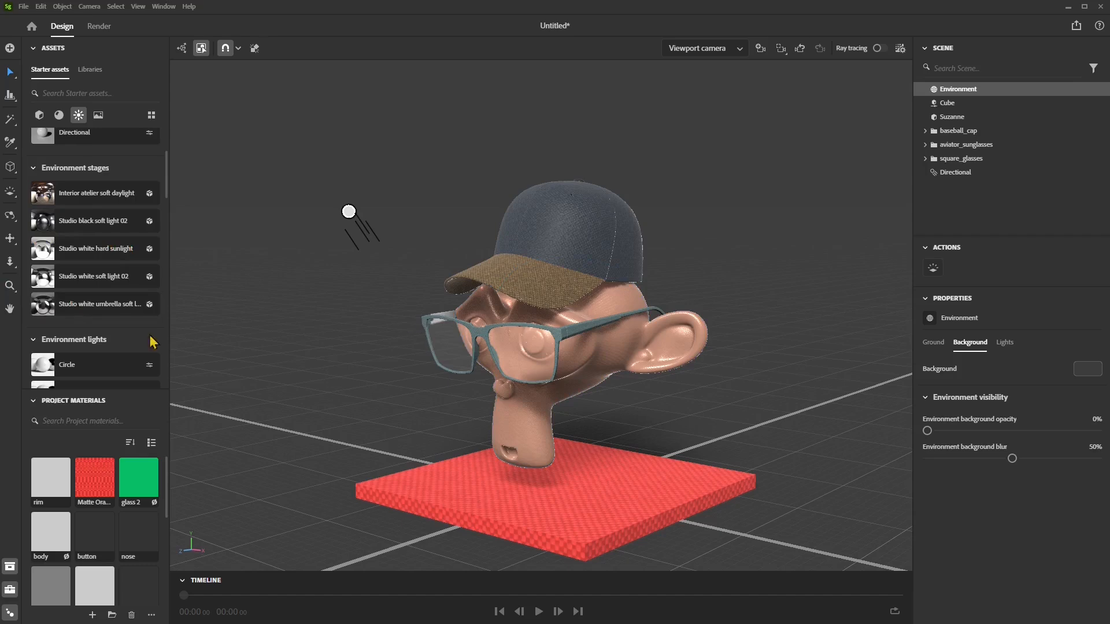
Step: Browse the environment lights and apply Studio 80s horror flick b to the scene
{"action": "scroll", "coordinate": [69, 312], "scroll_direction": "down", "scroll_amount": 2}
{"action": "scroll", "coordinate": [81, 295], "scroll_direction": "down", "scroll_amount": 4}
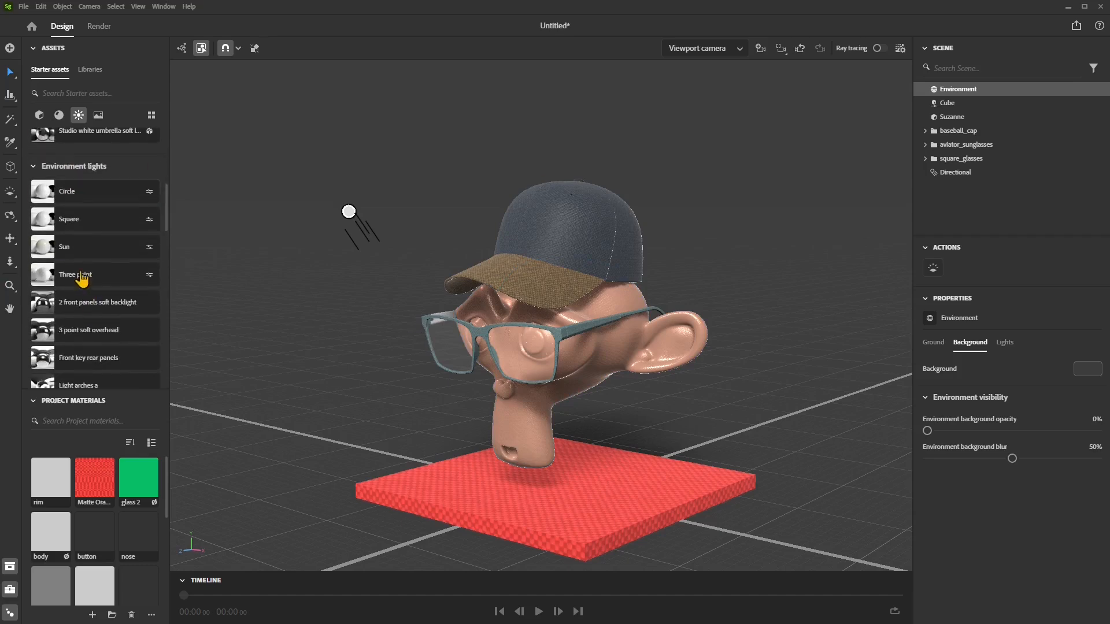
{"action": "scroll", "coordinate": [90, 306], "scroll_direction": "down", "scroll_amount": 8}
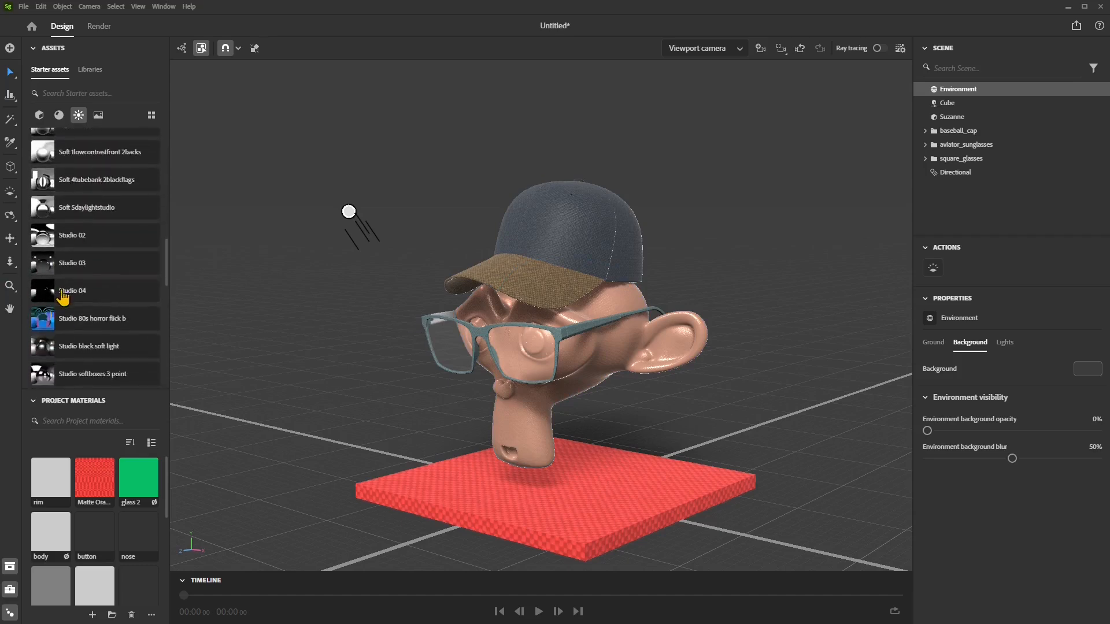
{"action": "left_click_drag", "start_coordinate": [73, 320], "coordinate": [411, 272]}
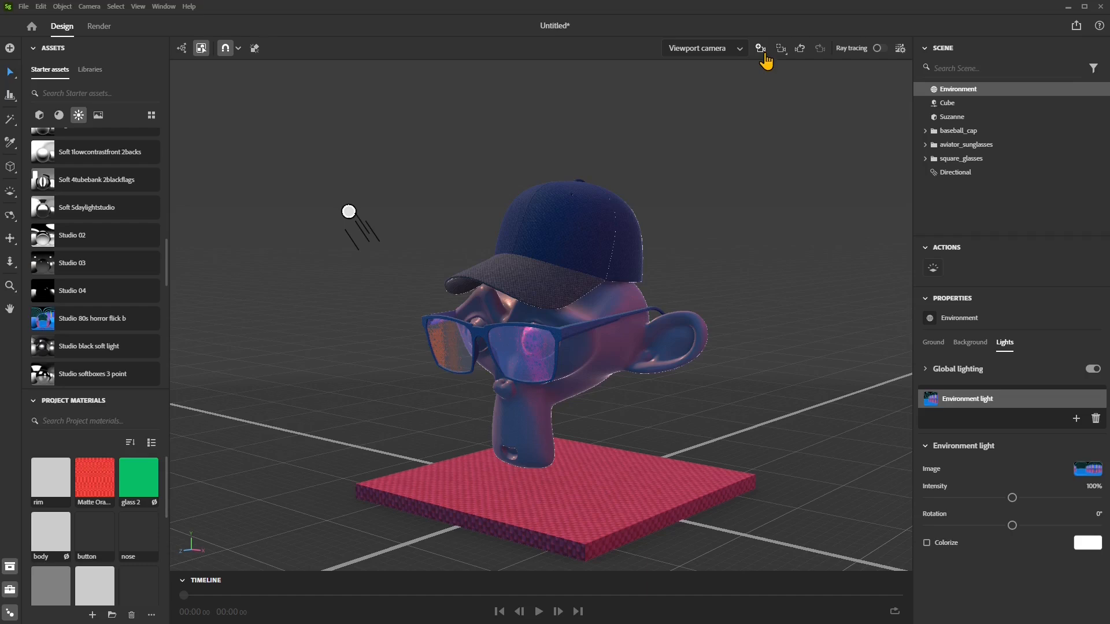
Step: Turn on ray tracing for a closer view of the monkey head, and review the render settings
{"action": "scroll", "coordinate": [614, 321], "scroll_direction": "up", "scroll_amount": 2}
{"action": "middle_click_drag", "start_coordinate": [619, 341], "coordinate": [624, 293]}
{"action": "right_click_drag", "start_coordinate": [624, 293], "coordinate": [649, 292]}
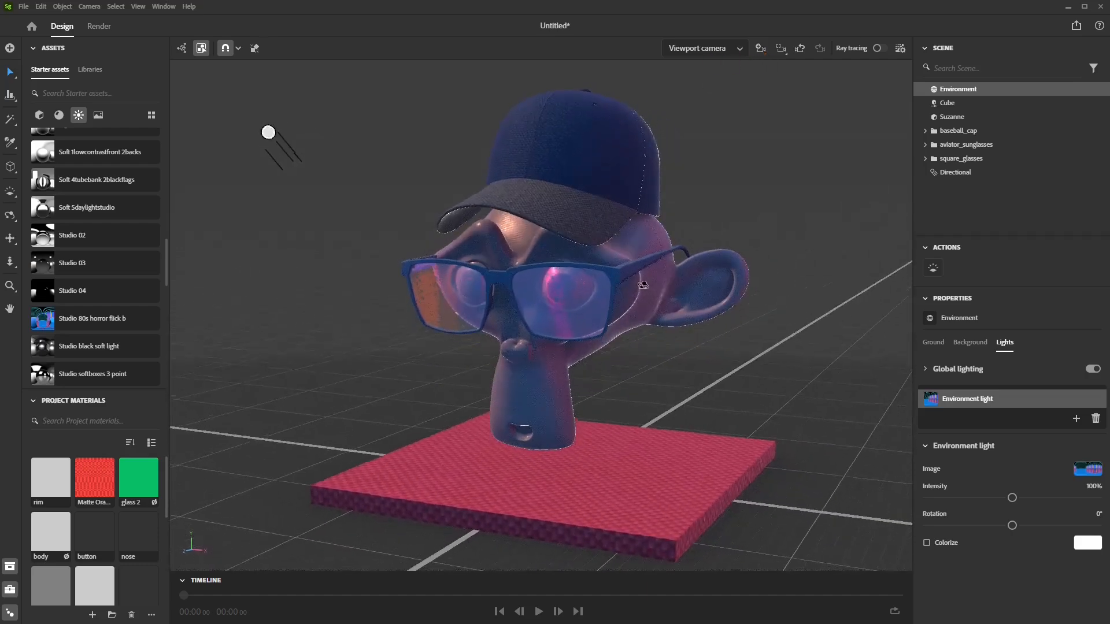
{"action": "left_click", "coordinate": [879, 49]}
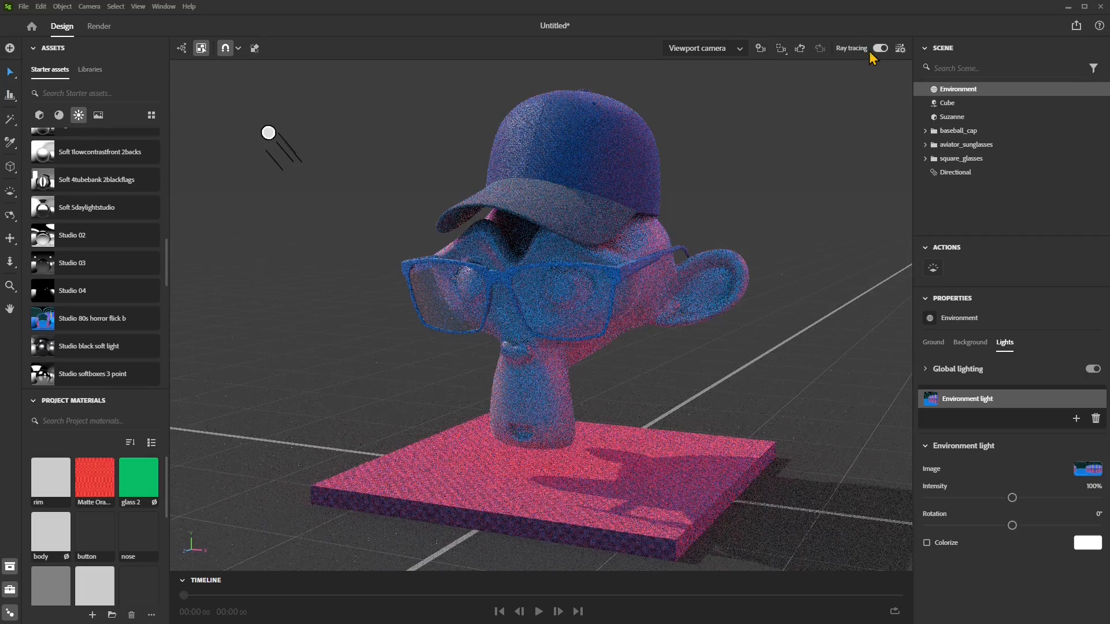
{"action": "left_click", "coordinate": [900, 50]}
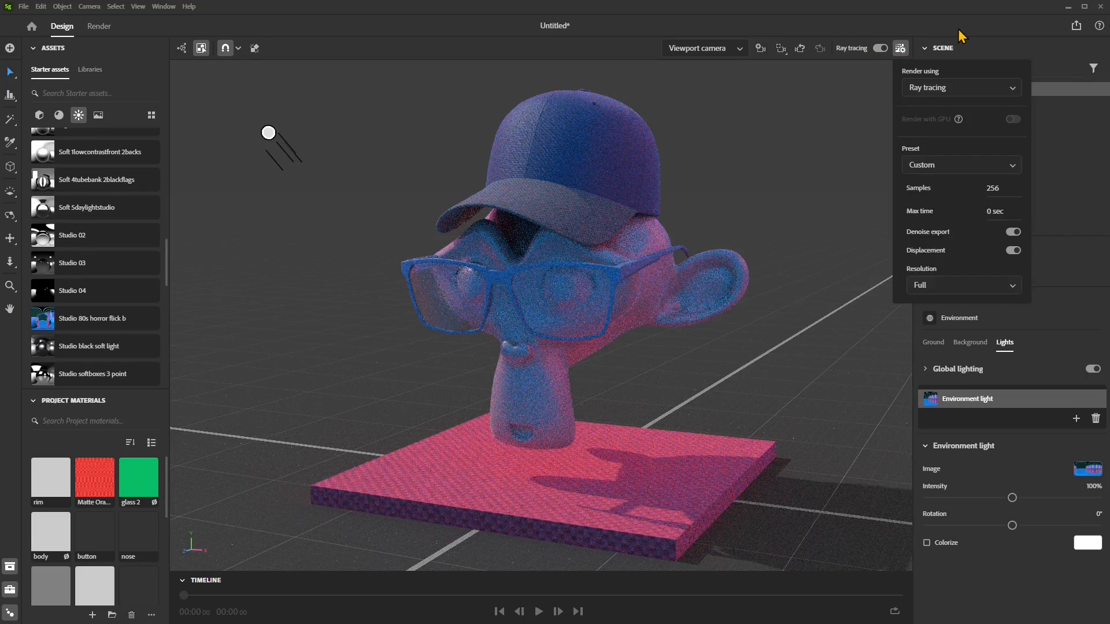
{"action": "left_click", "coordinate": [1081, 161]}
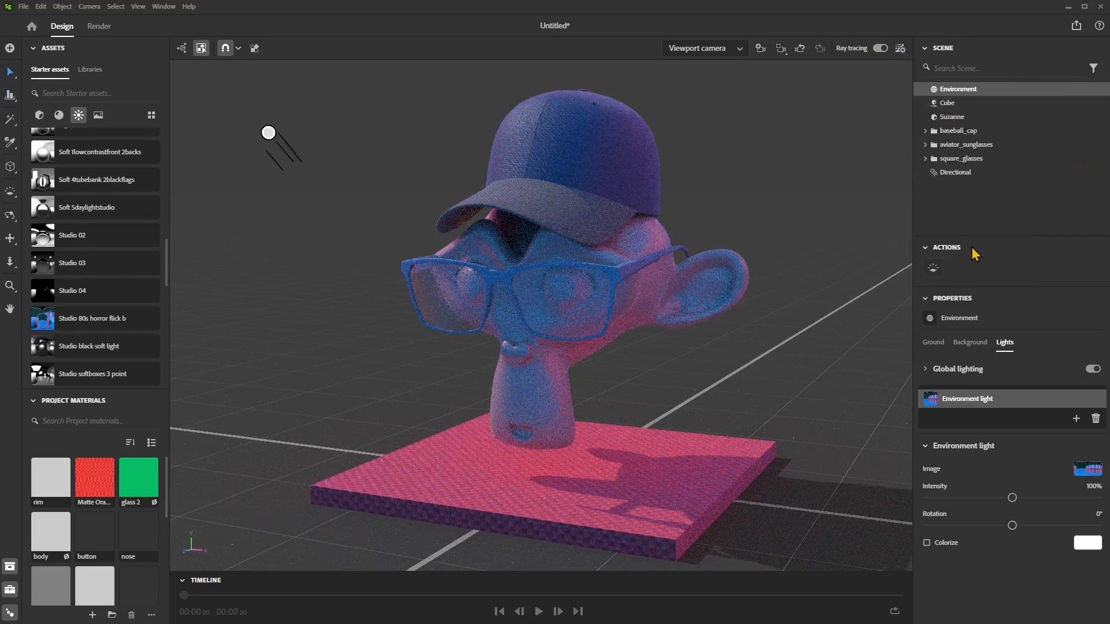
Step: Set the environment light's intensity to 123% and its rotation to -56°
{"action": "left_click_drag", "start_coordinate": [997, 196], "coordinate": [998, 144]}
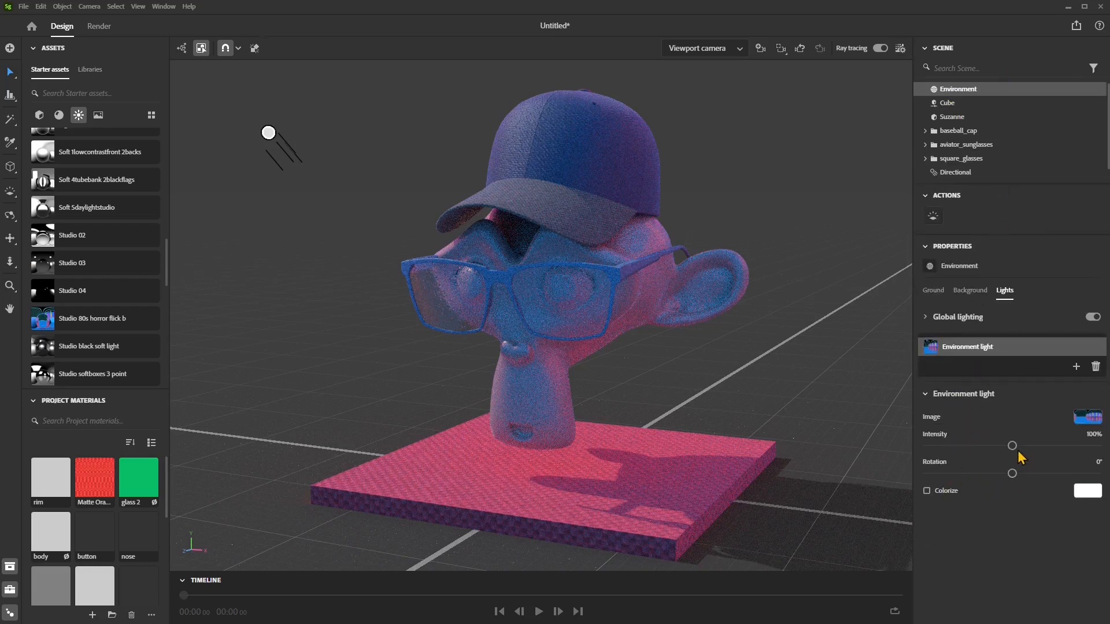
{"action": "left_click_drag", "start_coordinate": [1012, 446], "coordinate": [985, 474]}
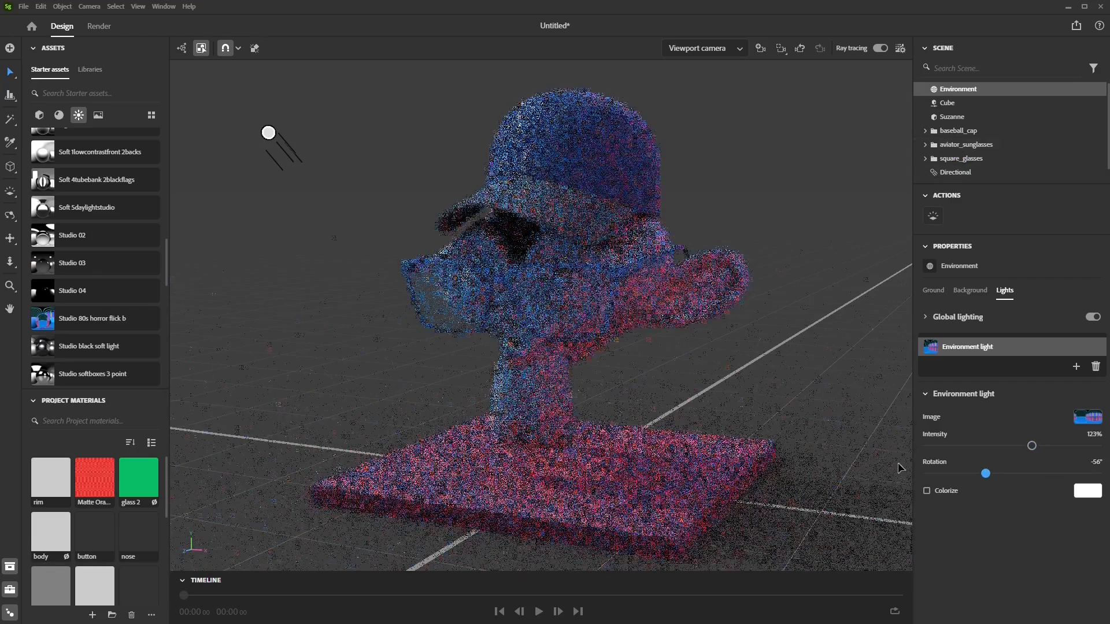
Step: Show the environment background at partial opacity with 0% blur, and open the ground plane settings
{"action": "left_click", "coordinate": [970, 294]}
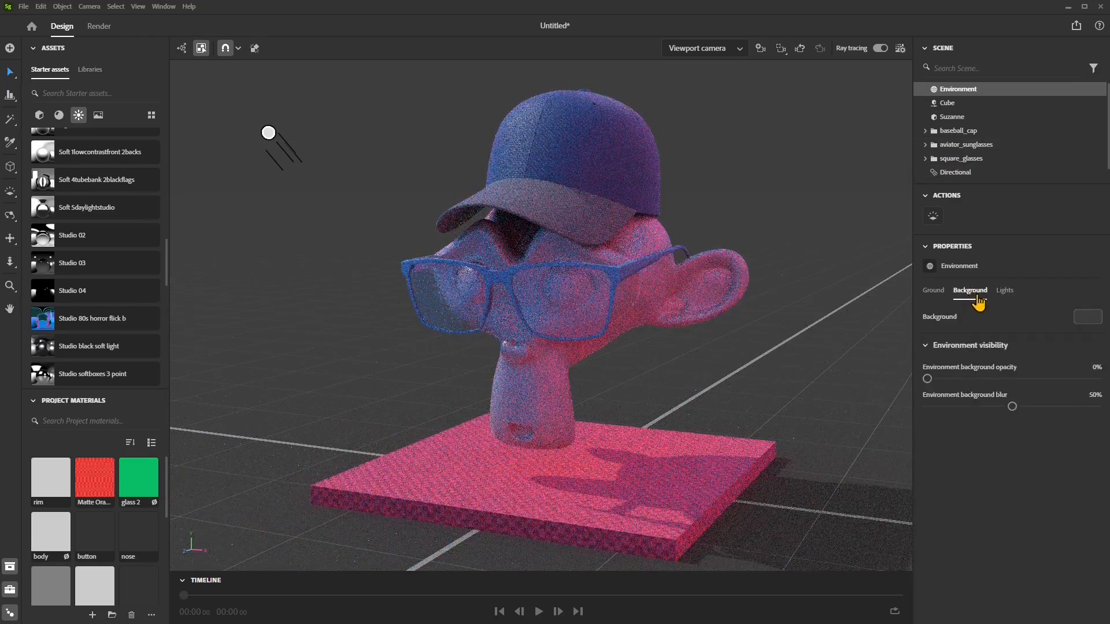
{"action": "left_click_drag", "start_coordinate": [928, 378], "coordinate": [980, 379]}
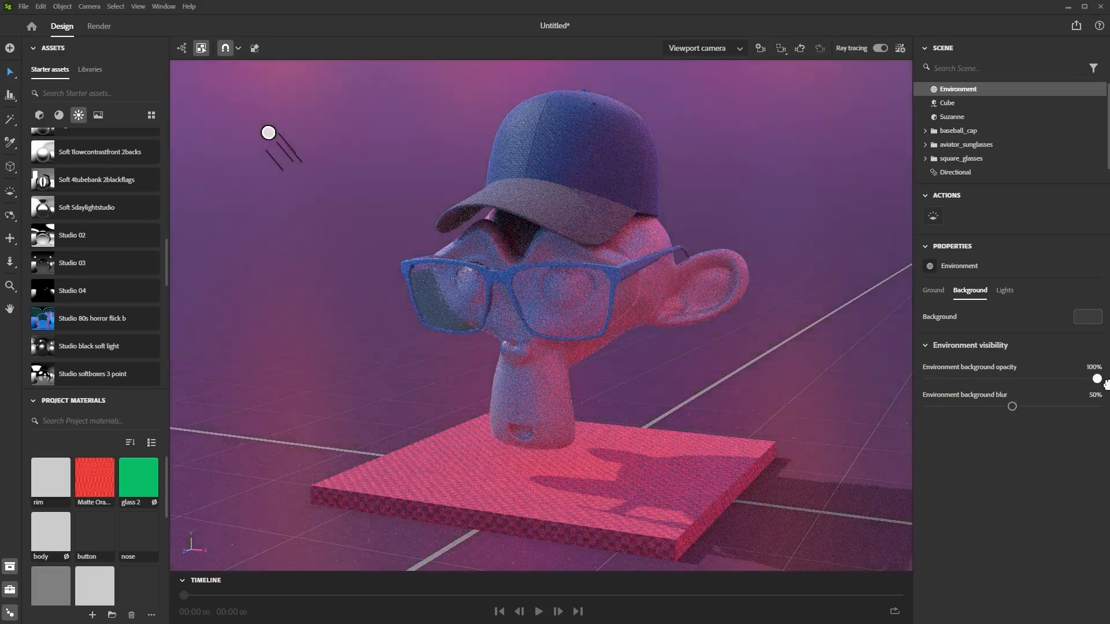
{"action": "left_click_drag", "start_coordinate": [1009, 379], "coordinate": [914, 409]}
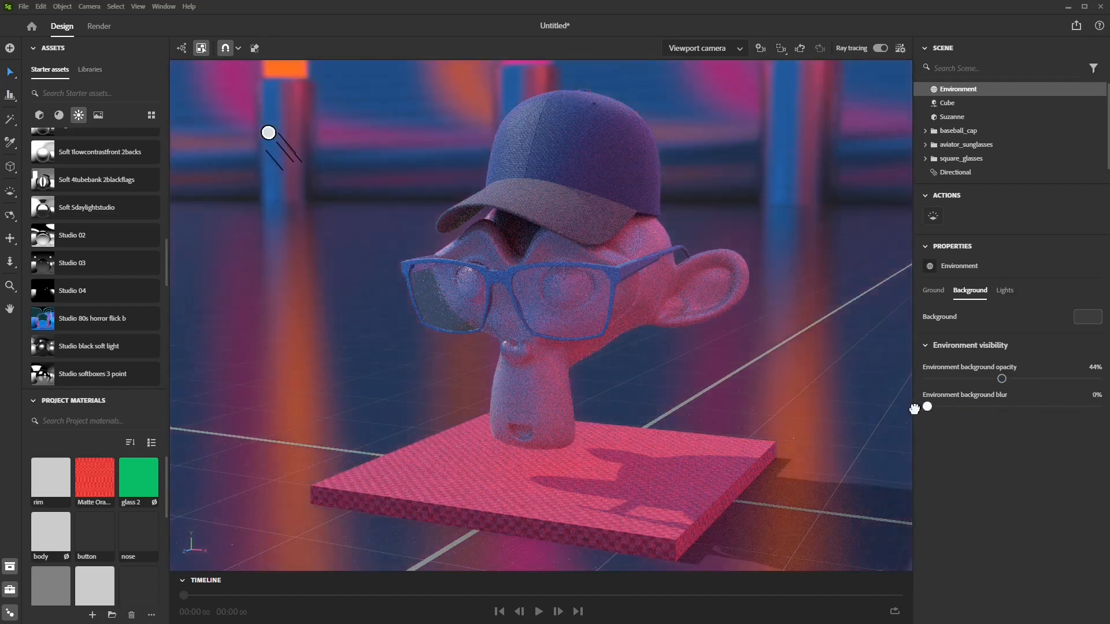
{"action": "mouse_move", "coordinate": [1001, 380]}
{"action": "left_mouse_down"}
{"action": "mouse_move", "coordinate": [944, 380]}
{"action": "mouse_move", "coordinate": [983, 380]}
{"action": "left_mouse_up"}
{"action": "left_click", "coordinate": [940, 292]}
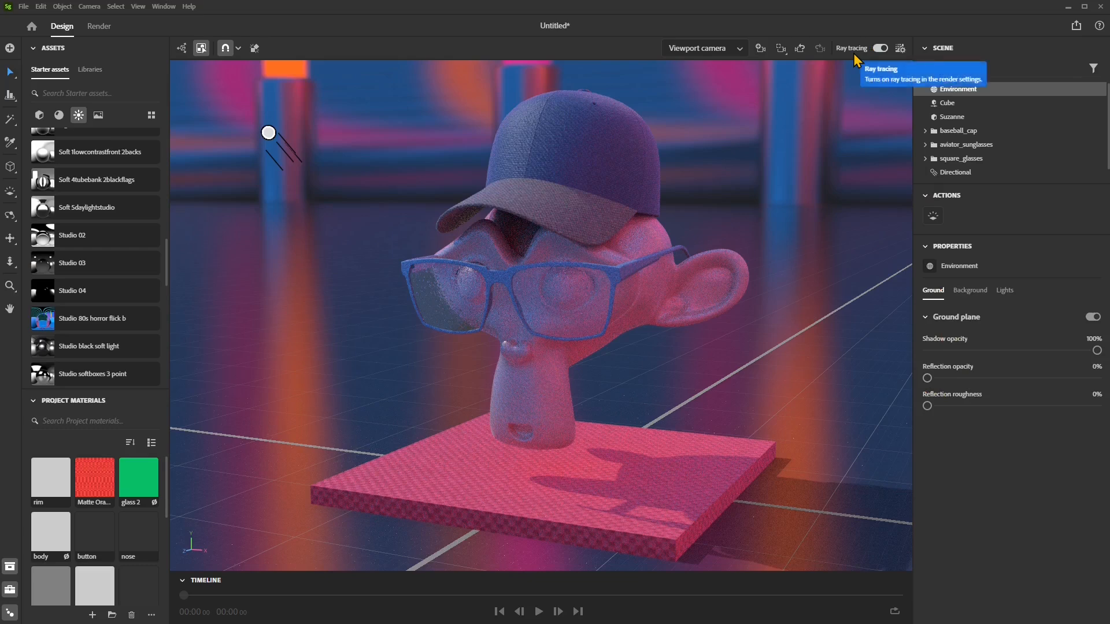
Step: Restore the maximized Stager window and resize it to a narrower, taller window along the desktop's right side
{"action": "left_click", "coordinate": [1084, 12]}
{"action": "left_click_drag", "start_coordinate": [768, 93], "coordinate": [950, 23]}
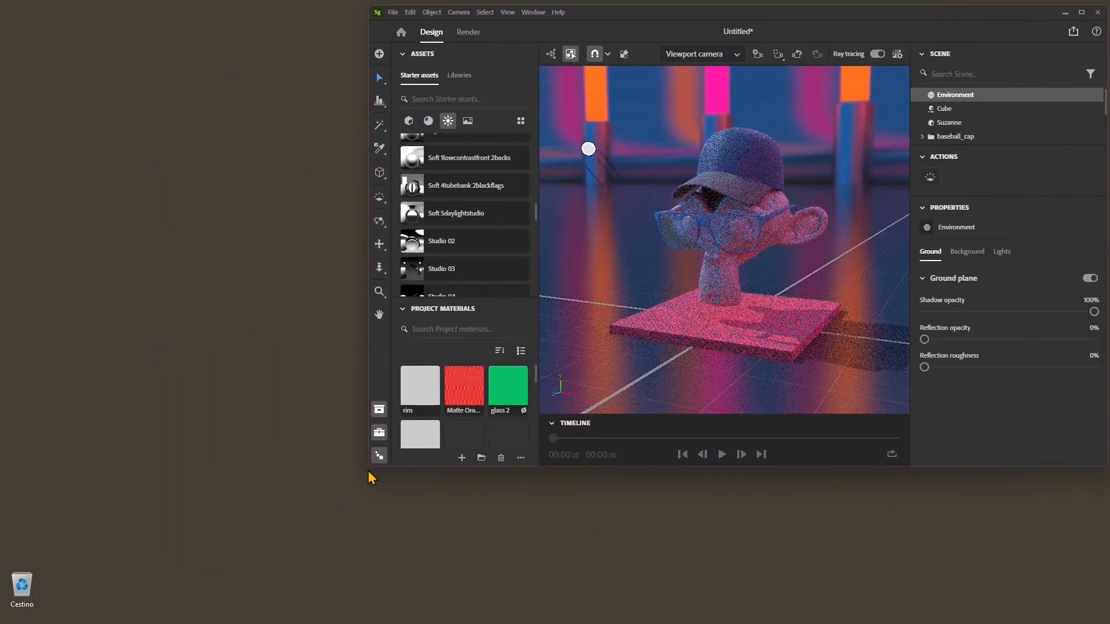
{"action": "left_click_drag", "start_coordinate": [372, 471], "coordinate": [438, 595]}
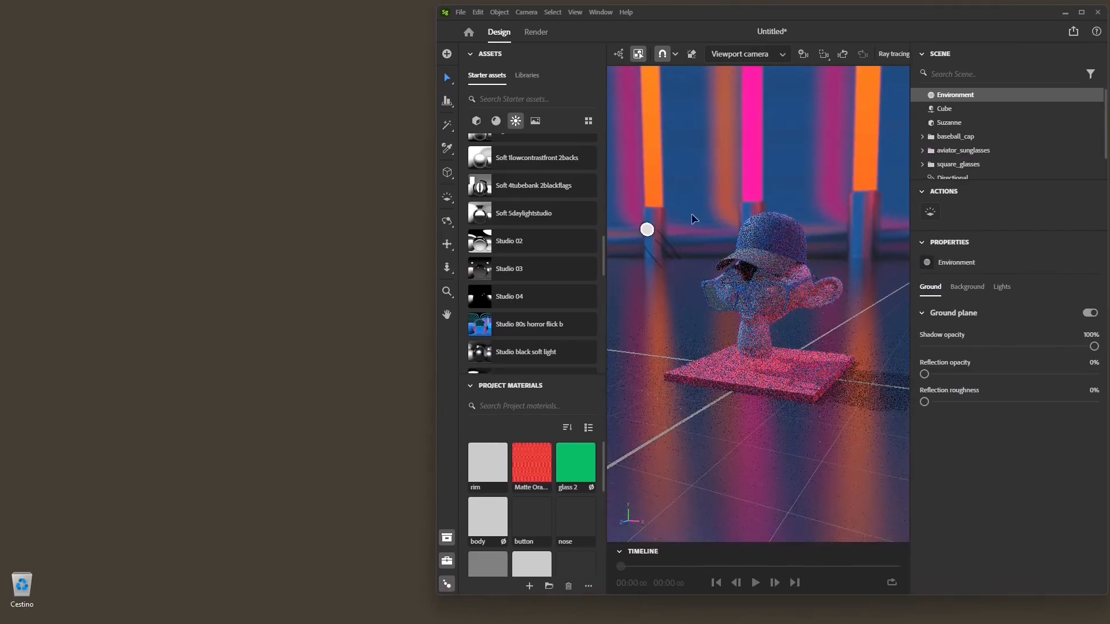
{"action": "scroll", "coordinate": [801, 403], "scroll_direction": "up", "scroll_amount": 6}
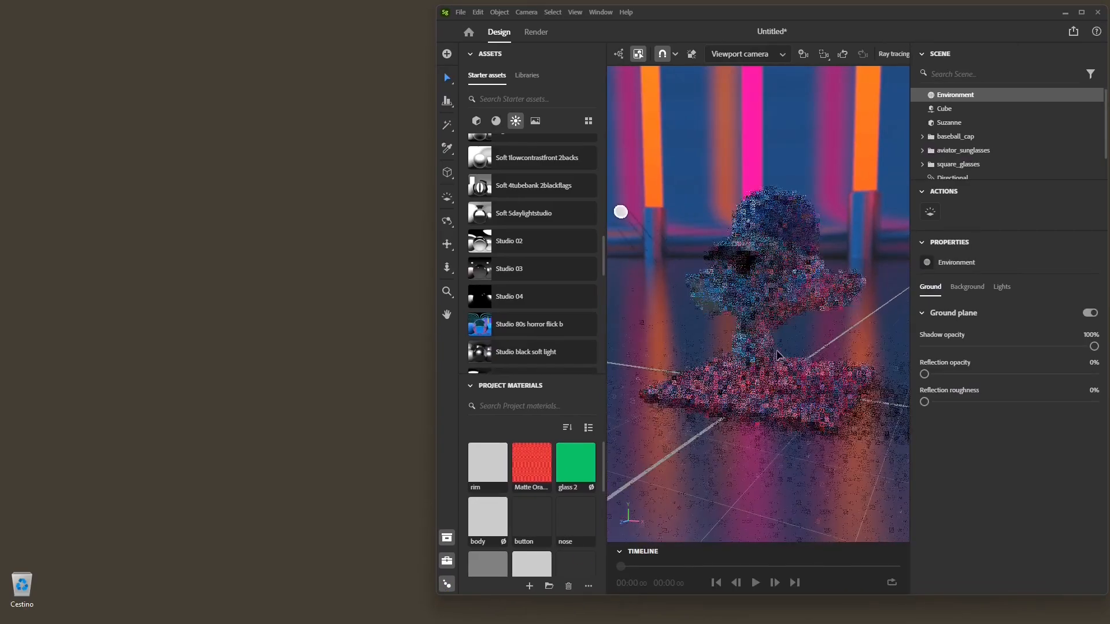